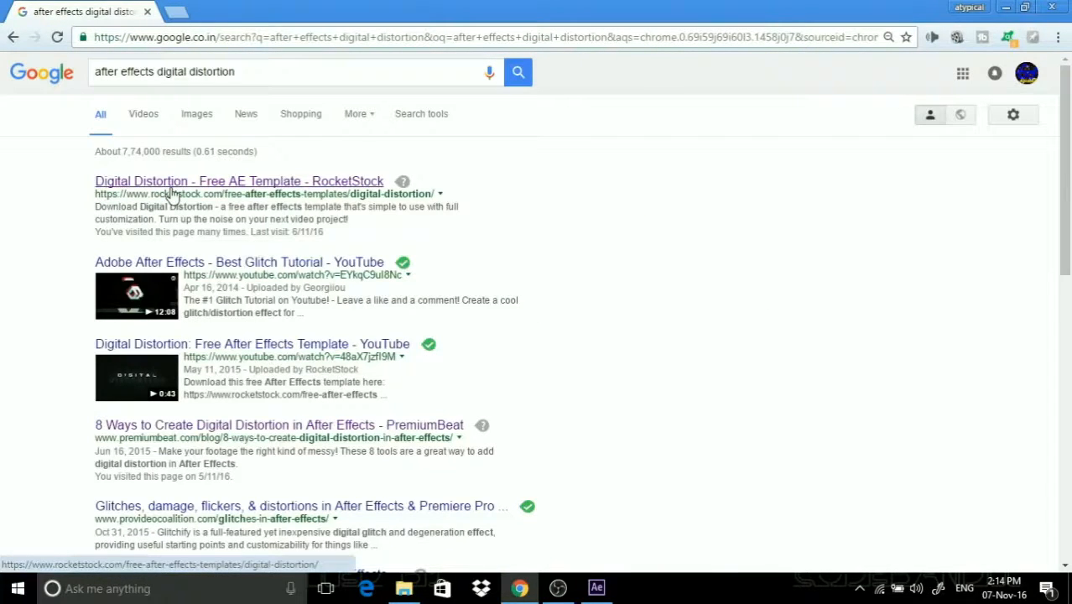
# - Open RocketStock's Digital Distortion template page, and open the Digital Distortion Template folder inside the downloaded Digital-Distortion-Template_RS.zip archive
pyautogui.click(170, 186)
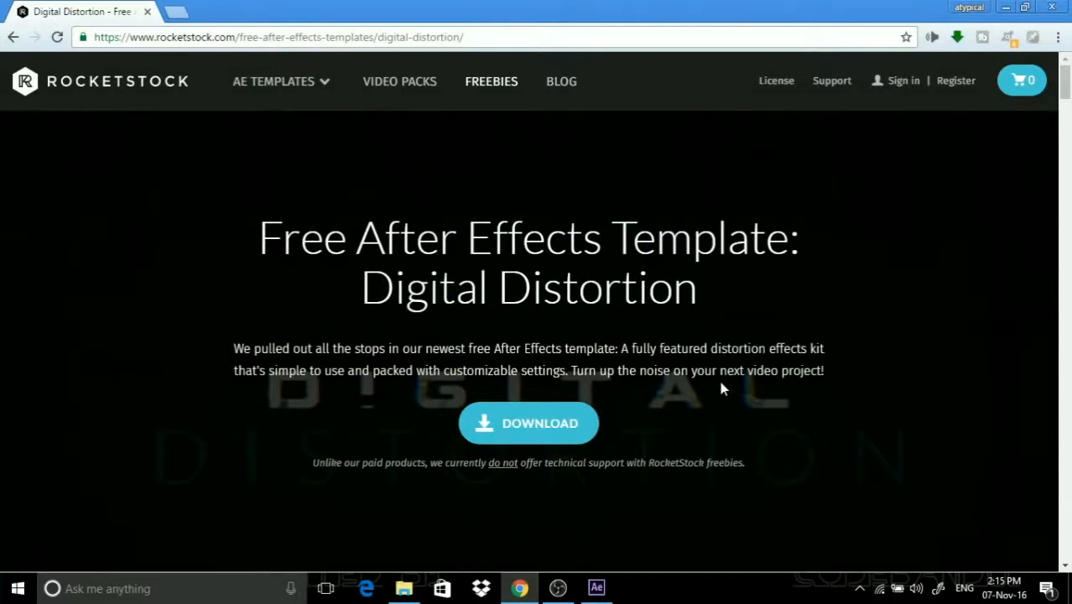
pyautogui.hotkey('ctrl', 'j')
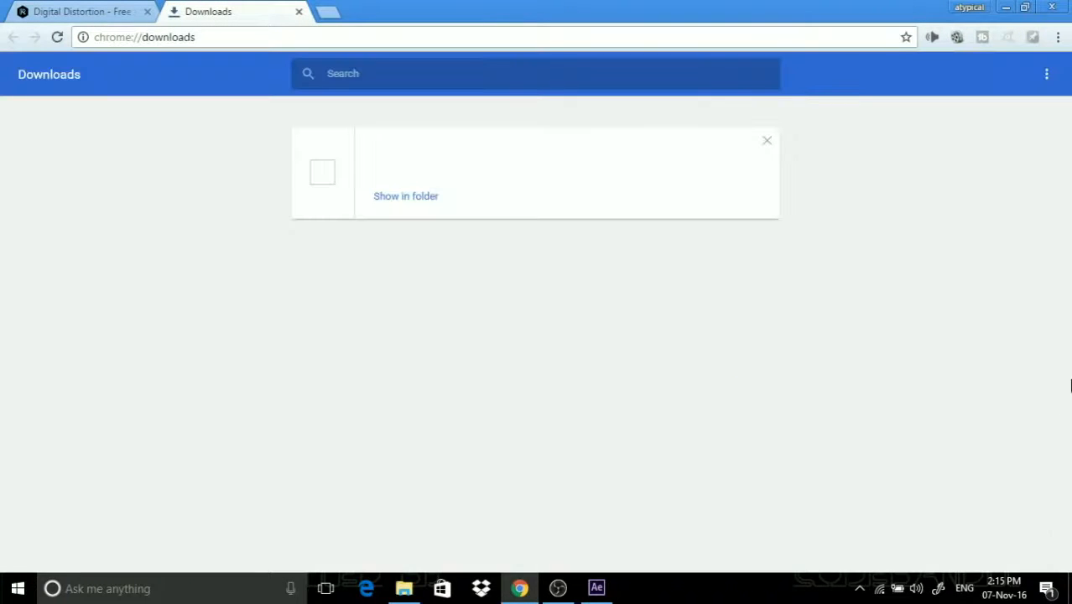
pyautogui.moveTo(1068, 155); pyautogui.dragTo(1041, 263)
pyautogui.click(470, 218)
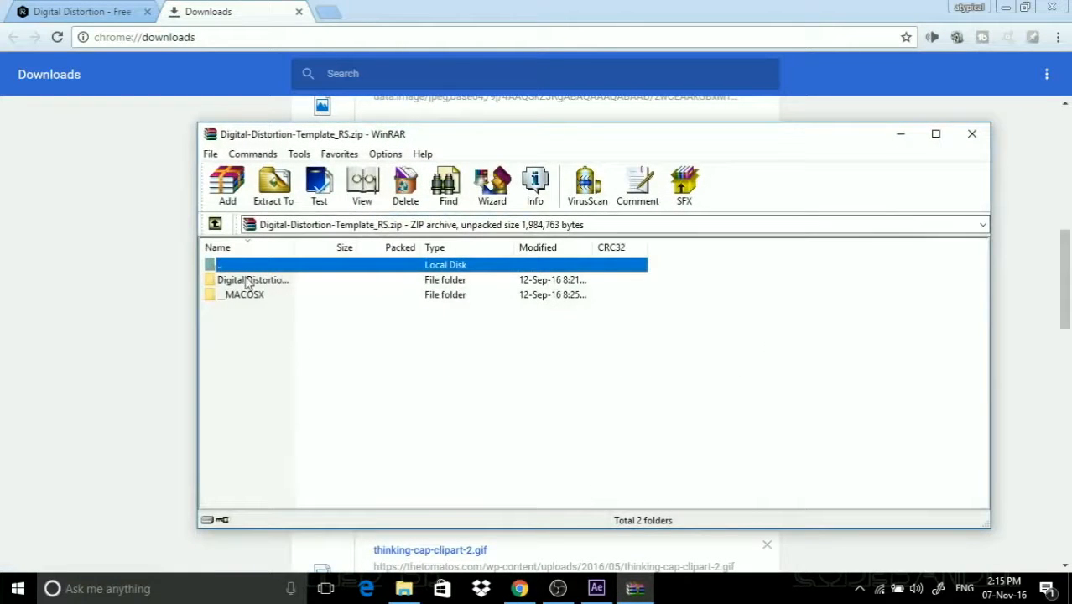
pyautogui.click(251, 297)
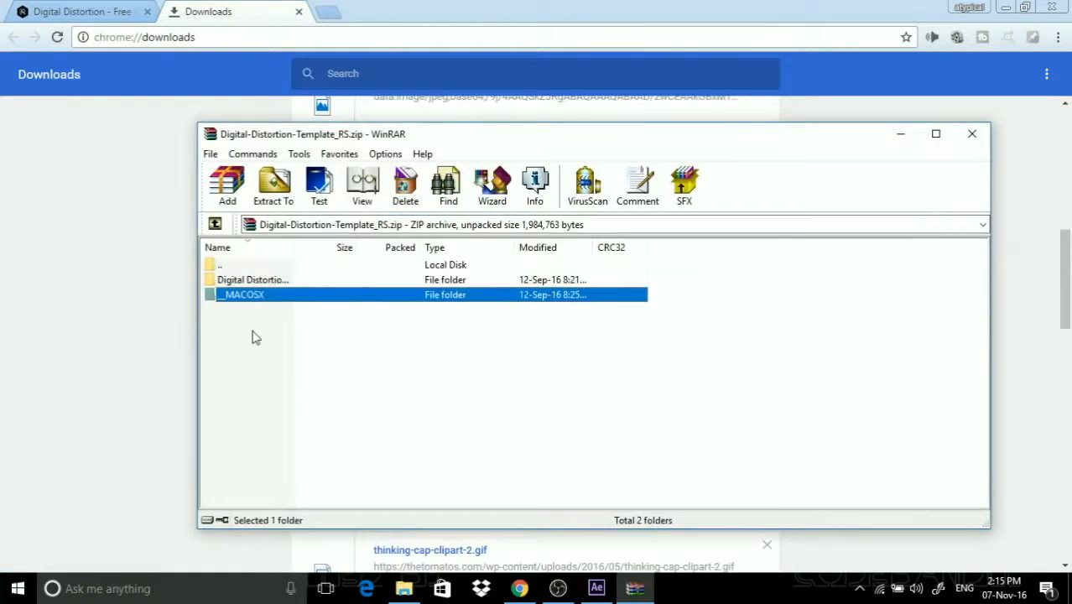
pyautogui.doubleClick(249, 283)
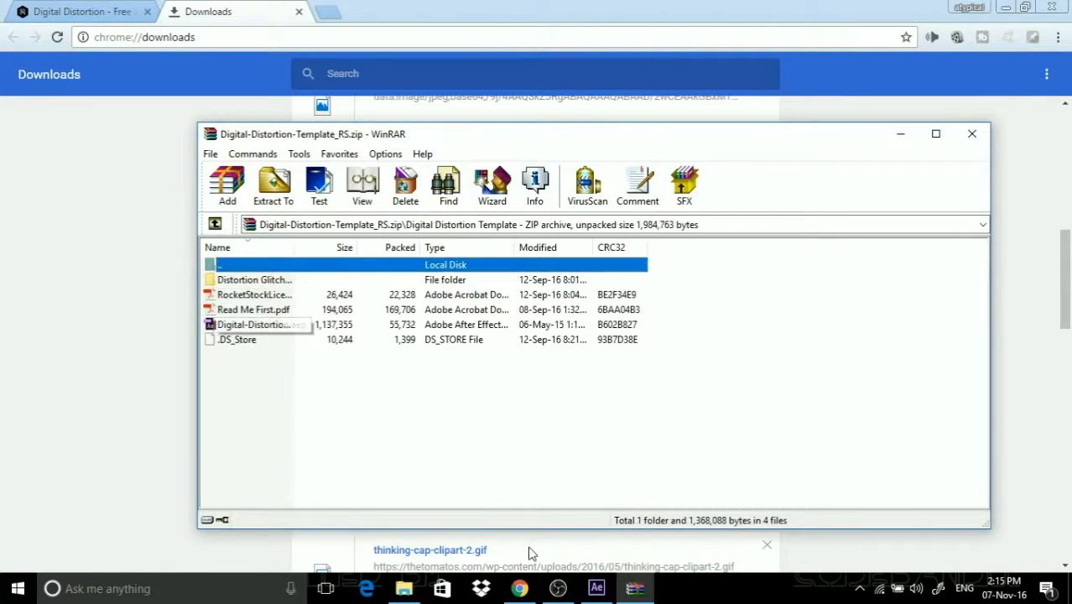
# - Switch to the extracted Digital Distortion Template folder in File Explorer and open the Digital-Distortion project in After Effects
pyautogui.click(405, 584)
pyautogui.click(208, 204)
pyautogui.click(256, 367)
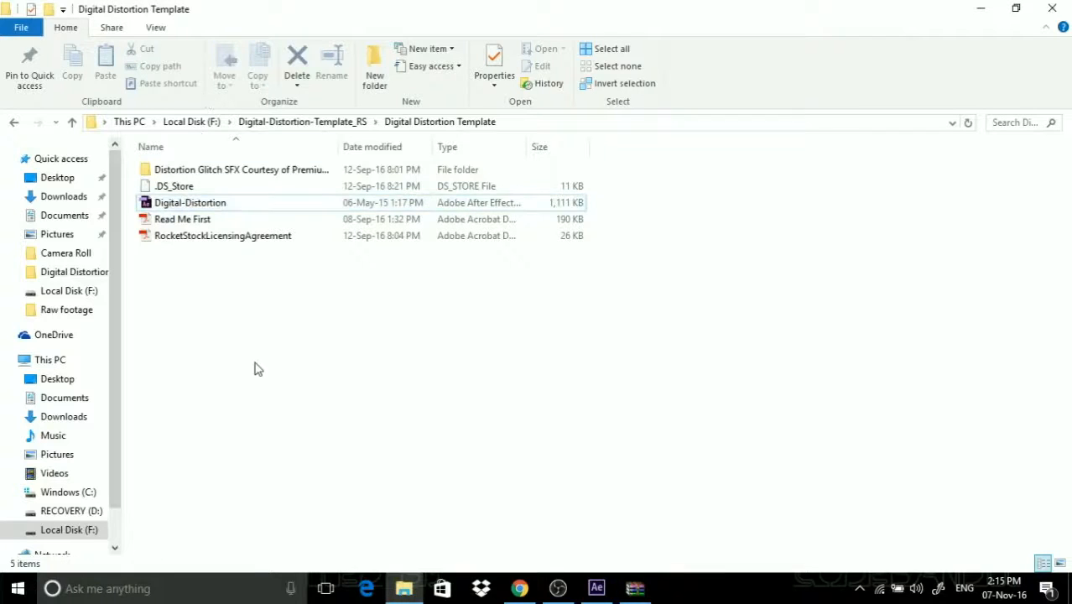
pyautogui.doubleClick(217, 206)
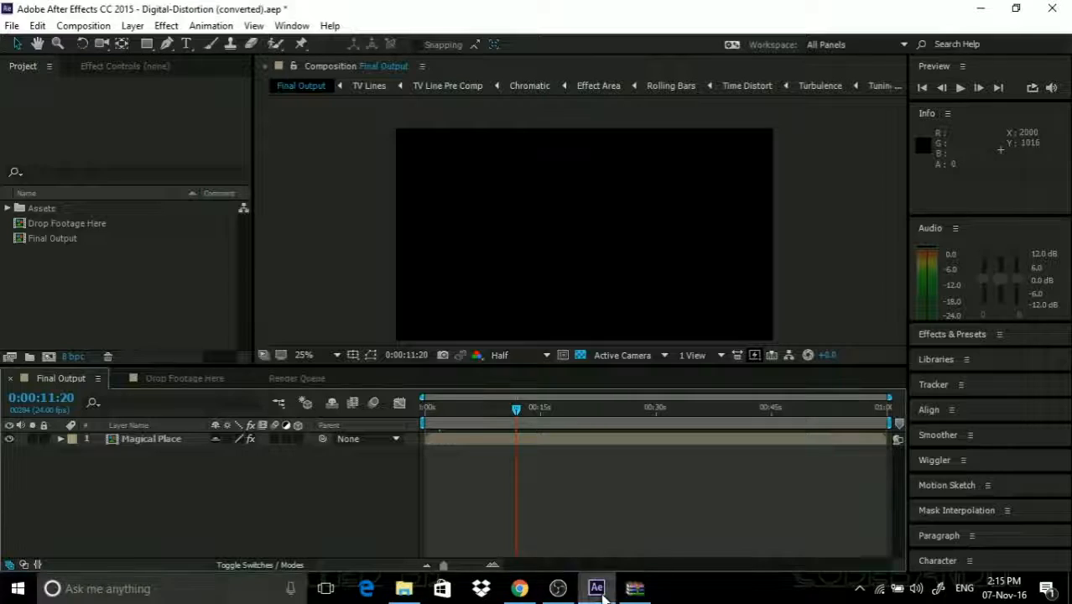
# - Examine the Final Output and Drop Footage Here compositions, moving the current time to 0:00:06:05
pyautogui.click(111, 290)
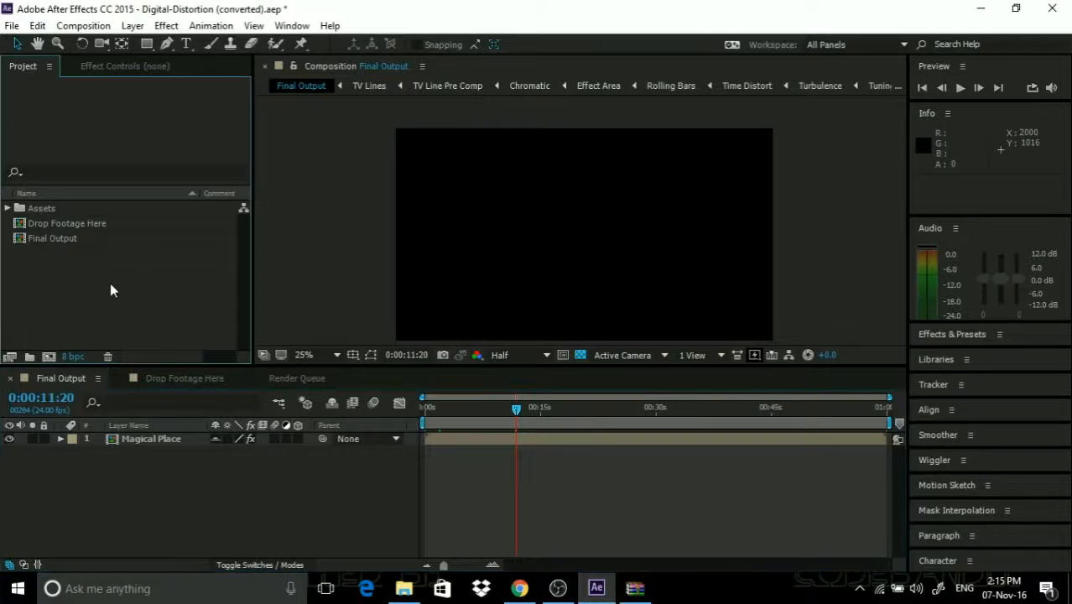
pyautogui.click(173, 378)
pyautogui.click(67, 376)
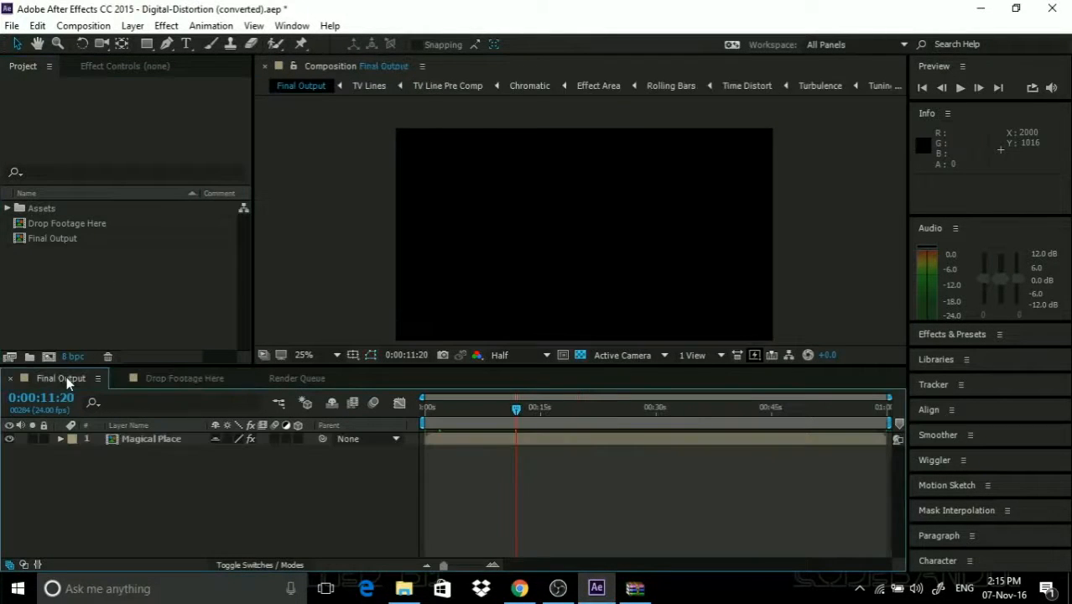
pyautogui.click(177, 378)
pyautogui.moveTo(584, 410); pyautogui.dragTo(474, 410)
pyautogui.click(46, 382)
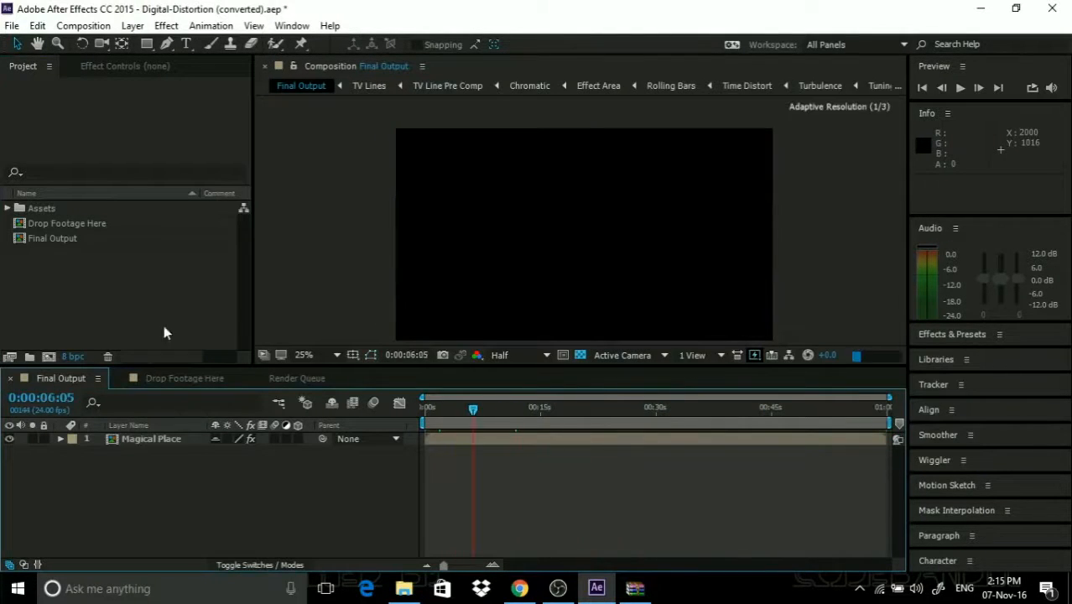
# - Import the clip WIN_20161106_19_23_50_Pro from the Camera Roll folder into the project
pyautogui.rightClick(114, 290)
pyautogui.moveTo(168, 364)
pyautogui.click(398, 367)
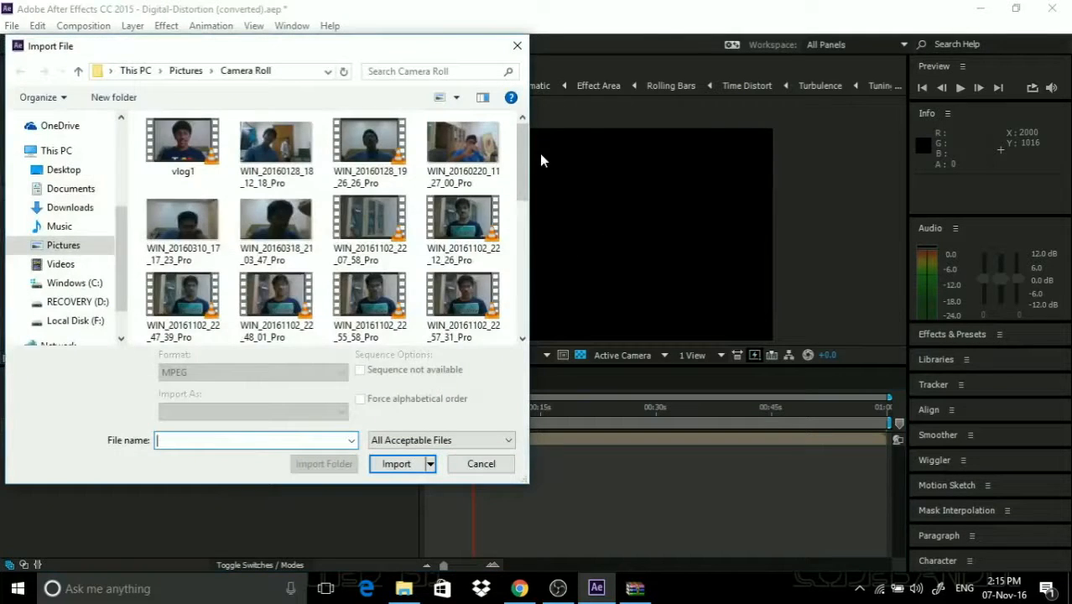
pyautogui.moveTo(521, 160); pyautogui.dragTo(526, 295)
pyautogui.click(267, 235)
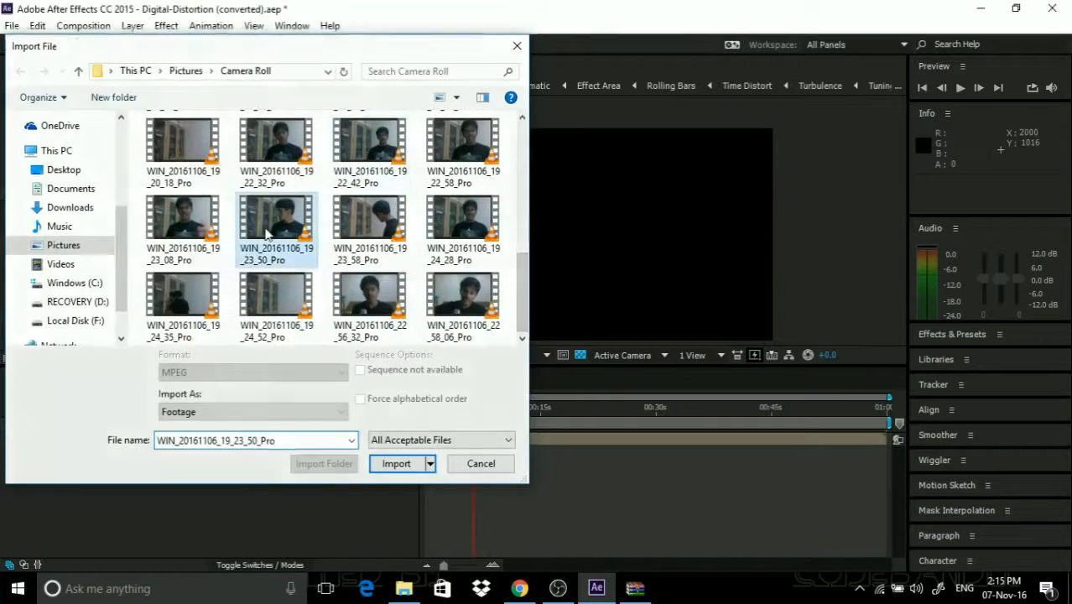
pyautogui.doubleClick(266, 234)
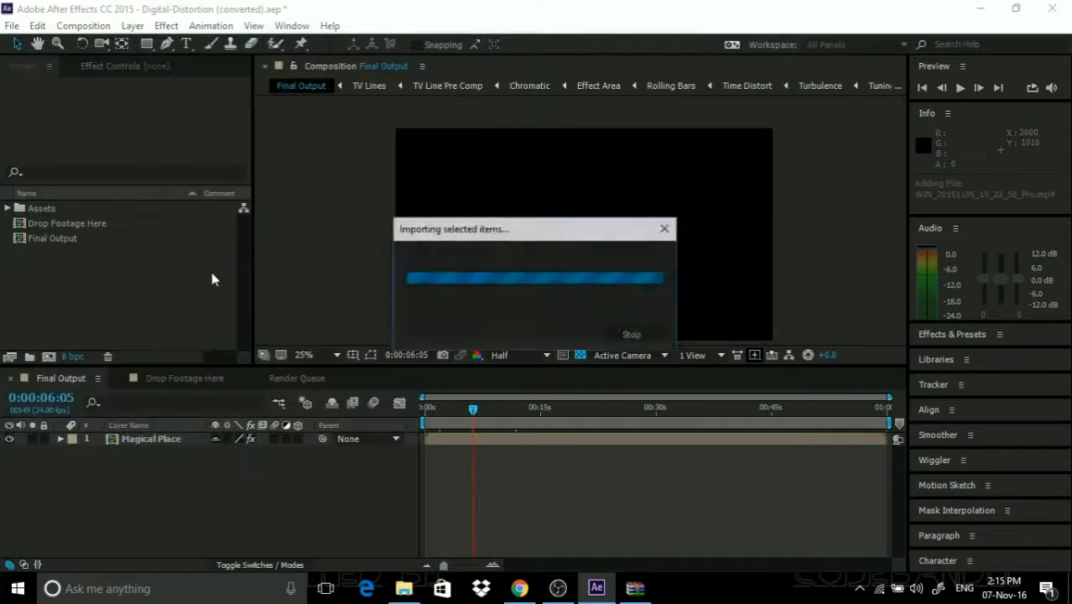
# - Add the imported clip to the Drop Footage Here composition and scale it up to fill the whole frame
pyautogui.click(192, 380)
pyautogui.moveTo(113, 254); pyautogui.dragTo(168, 484)
pyautogui.moveTo(562, 410); pyautogui.dragTo(445, 410)
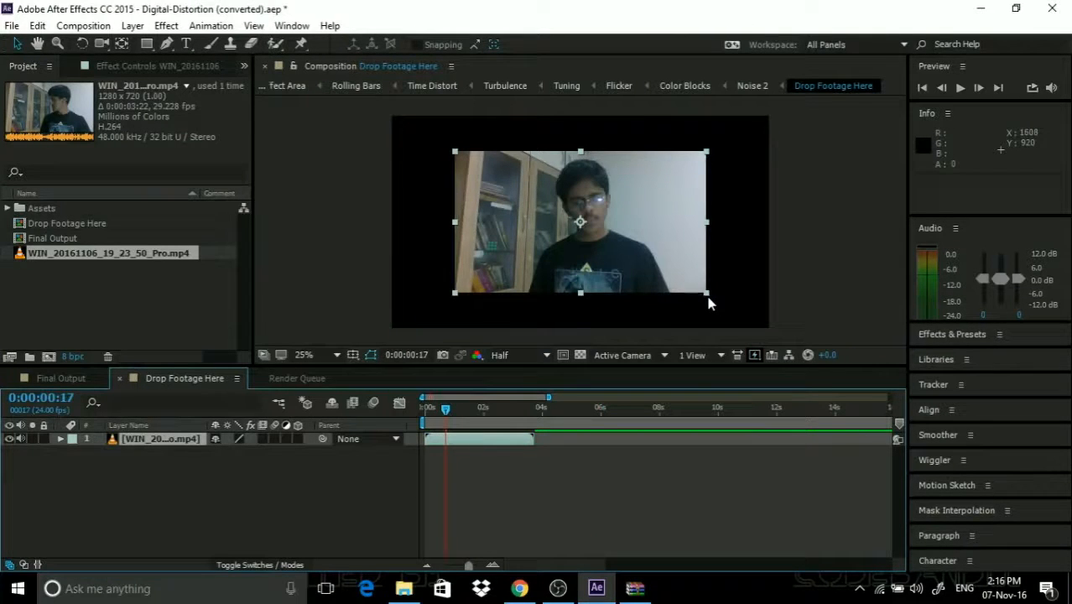
pyautogui.moveTo(707, 300); pyautogui.dragTo(777, 334)
pyautogui.click(784, 324)
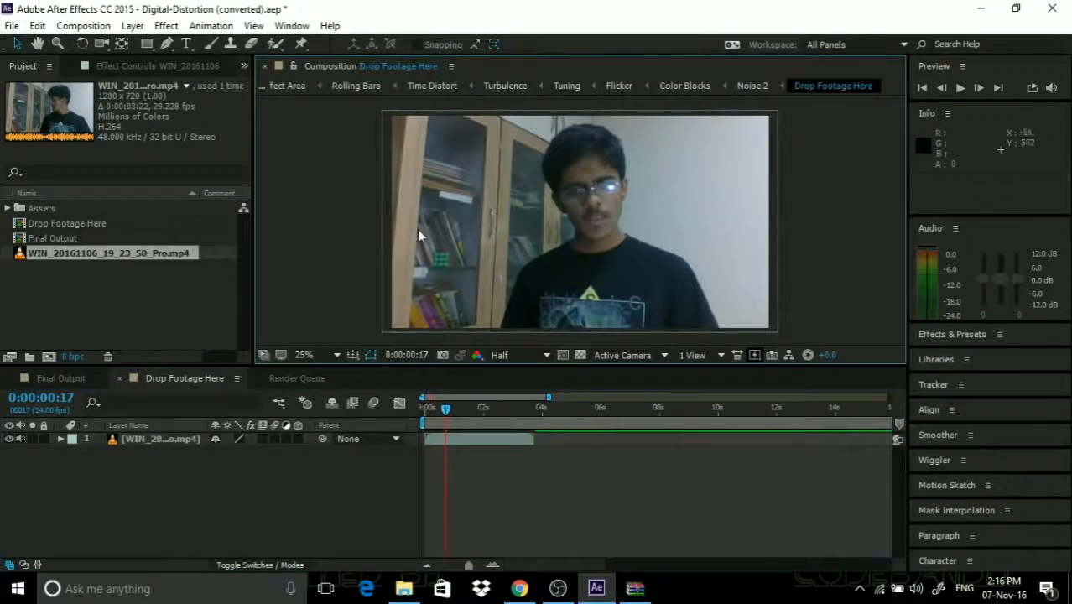
# - Show the effect controls of the Magical Place layer in the Final Output composition
pyautogui.click(67, 379)
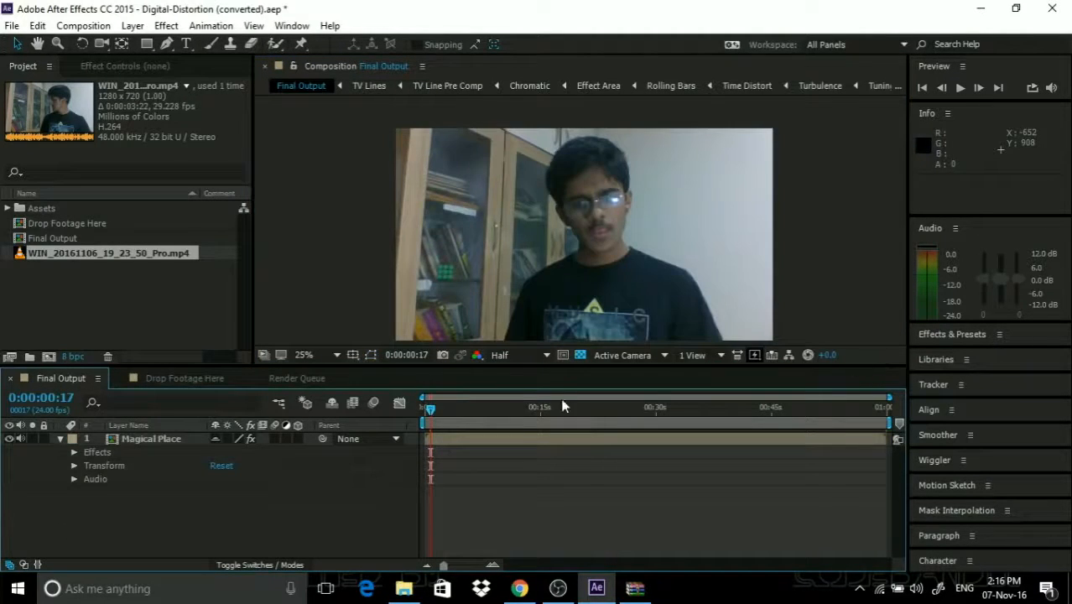
pyautogui.click(130, 66)
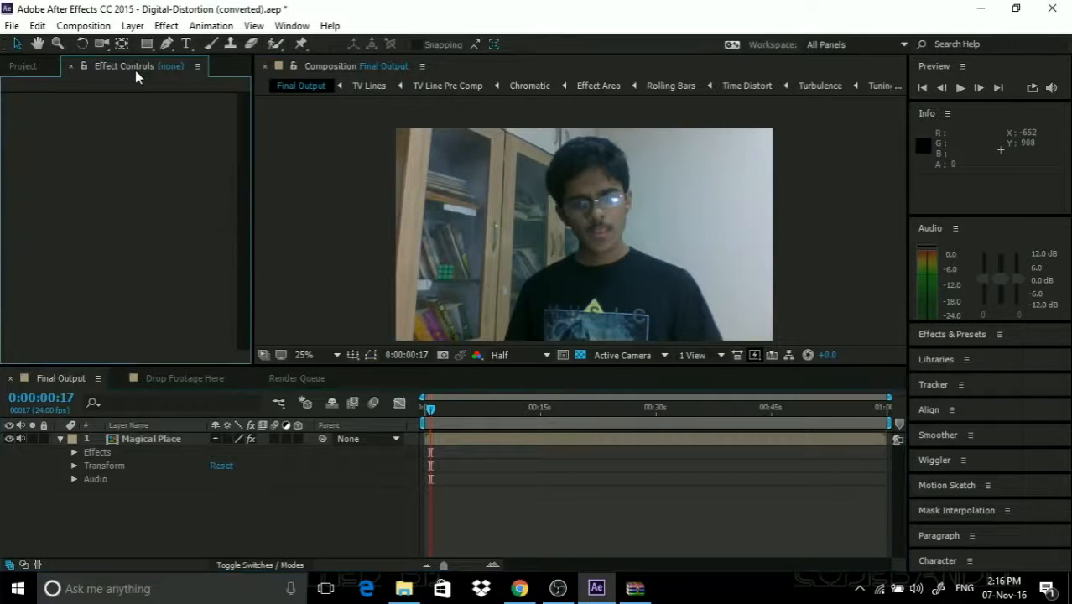
pyautogui.click(140, 439)
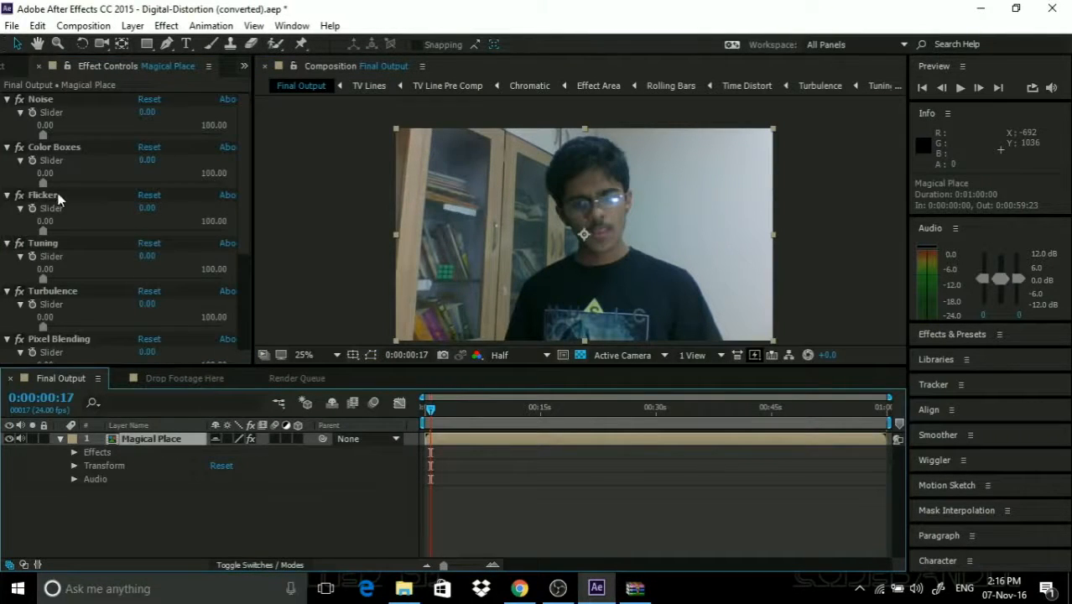
# - Try the Noise effect at 52.42 on the Magical Place layer, inspect the preview and return it to 0
pyautogui.moveTo(43, 134); pyautogui.dragTo(136, 131)
pyautogui.scroll(4, 644, 292)
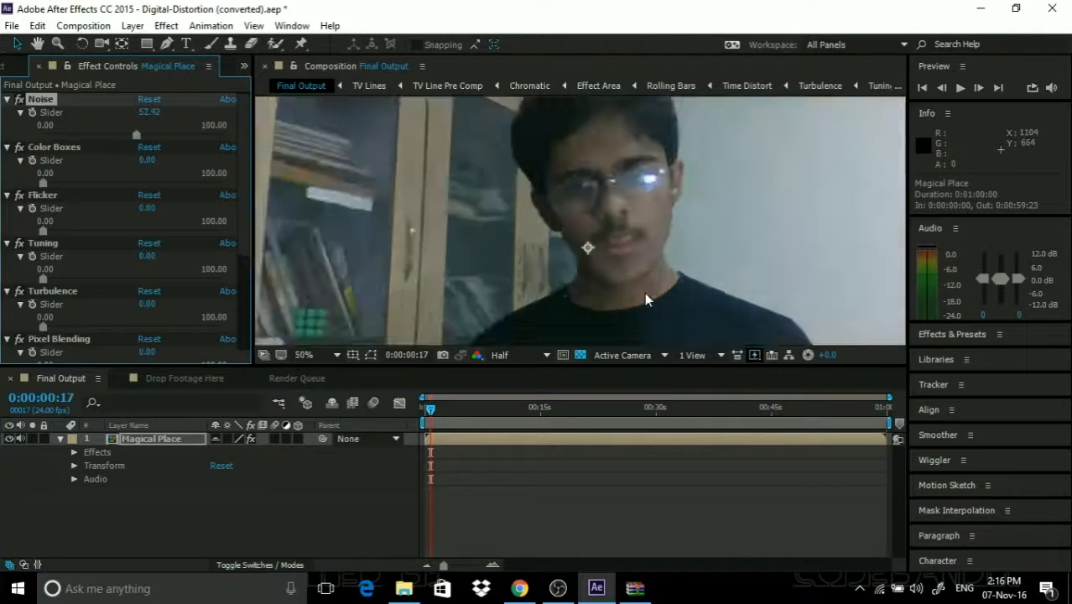
pyautogui.scroll(-2, 644, 292)
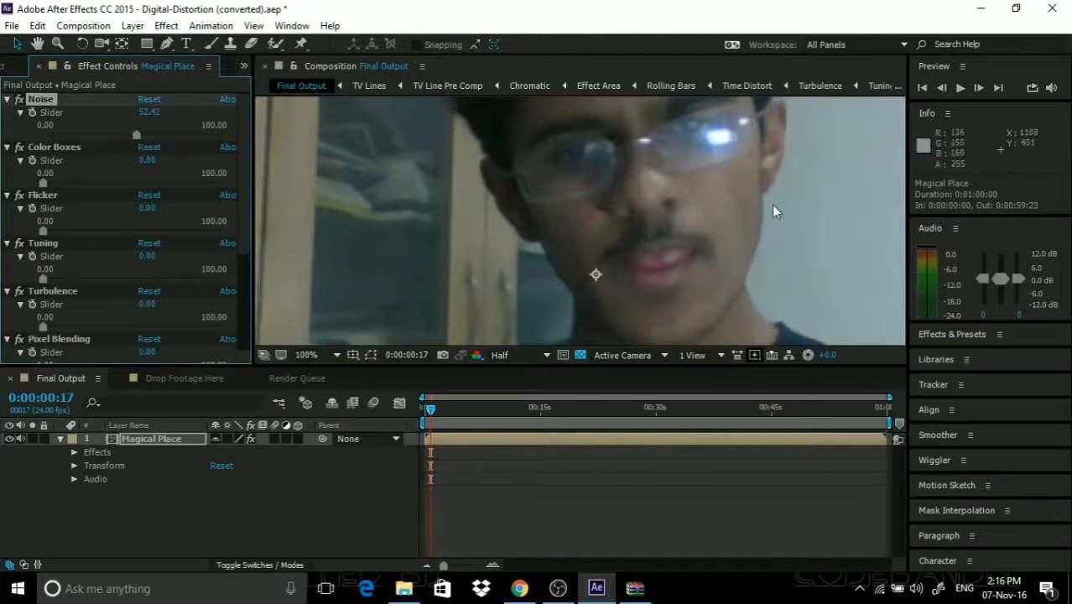
pyautogui.scroll(-2, 745, 222)
pyautogui.scroll(2, 744, 222)
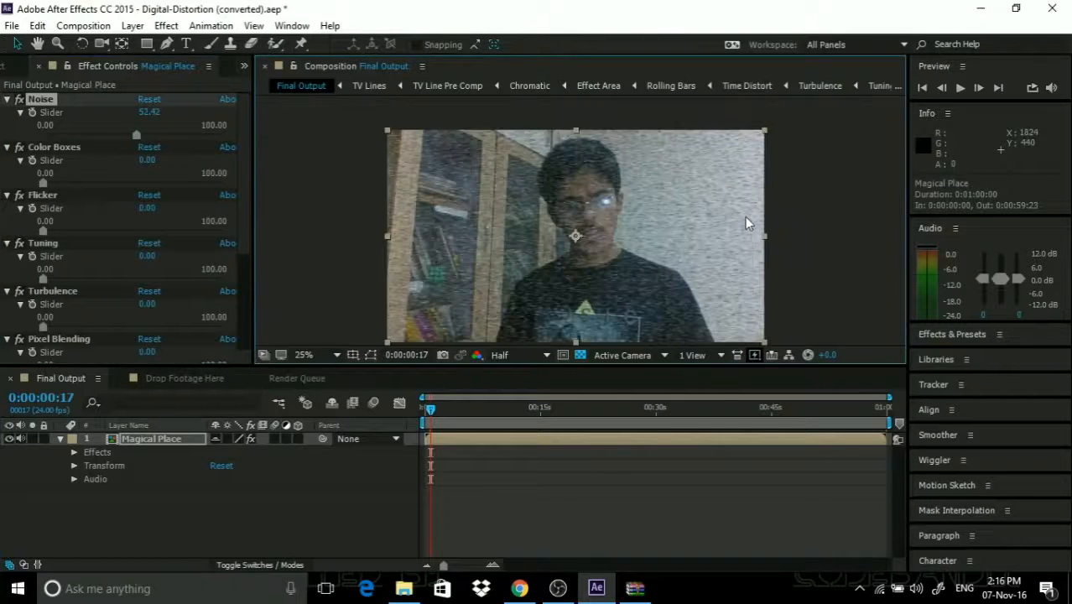
pyautogui.scroll(-2, 625, 207)
pyautogui.moveTo(137, 136); pyautogui.dragTo(41, 137)
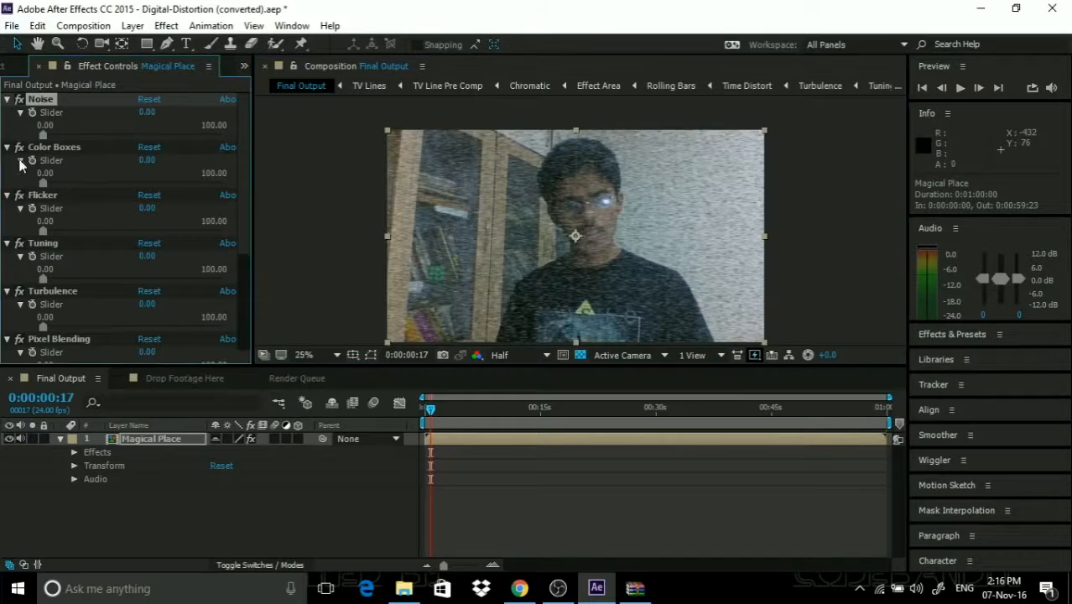
# - Try the Color Boxes effect at 59.03 on the Magical Place layer, inspect the preview and return it to 0
pyautogui.moveTo(45, 183); pyautogui.dragTo(148, 183)
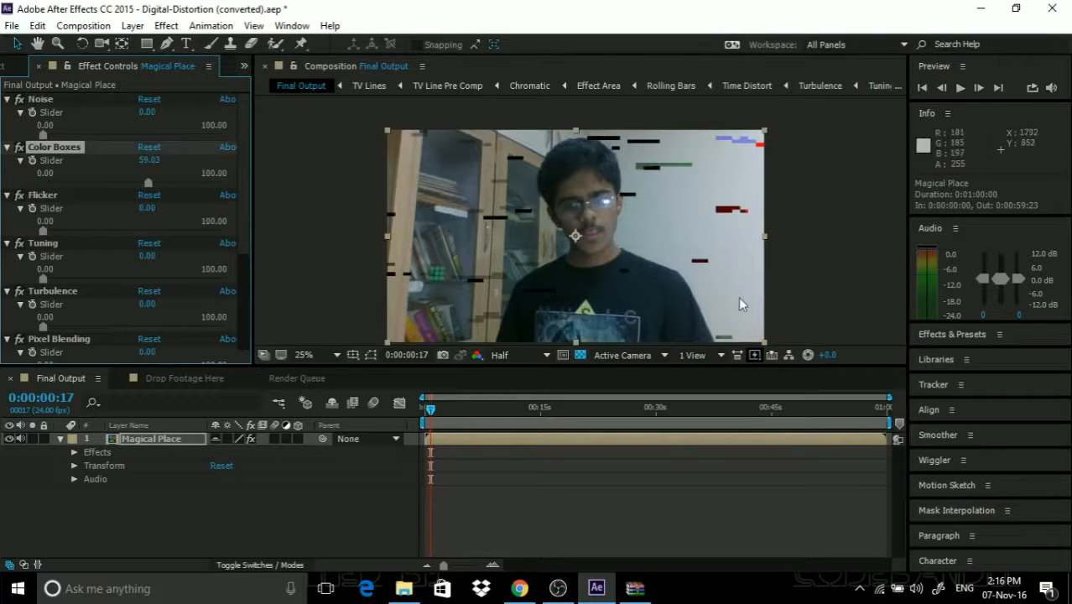
pyautogui.scroll(-1, 103, 231)
pyautogui.scroll(1, 100, 235)
pyautogui.moveTo(149, 184); pyautogui.dragTo(31, 178)
pyautogui.scroll(2, 263, 239)
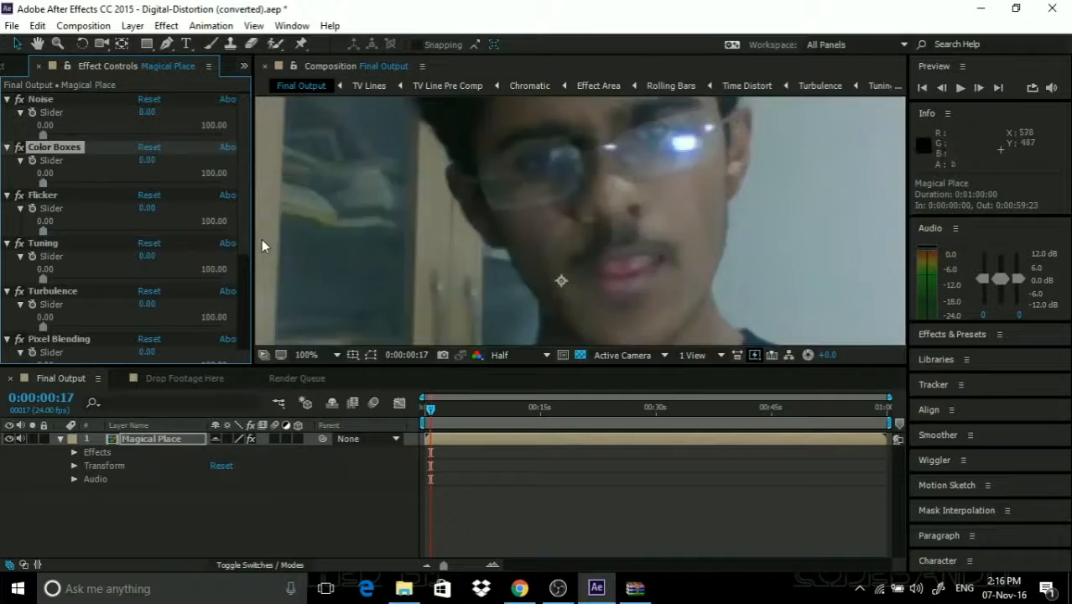
pyautogui.scroll(-2, 262, 241)
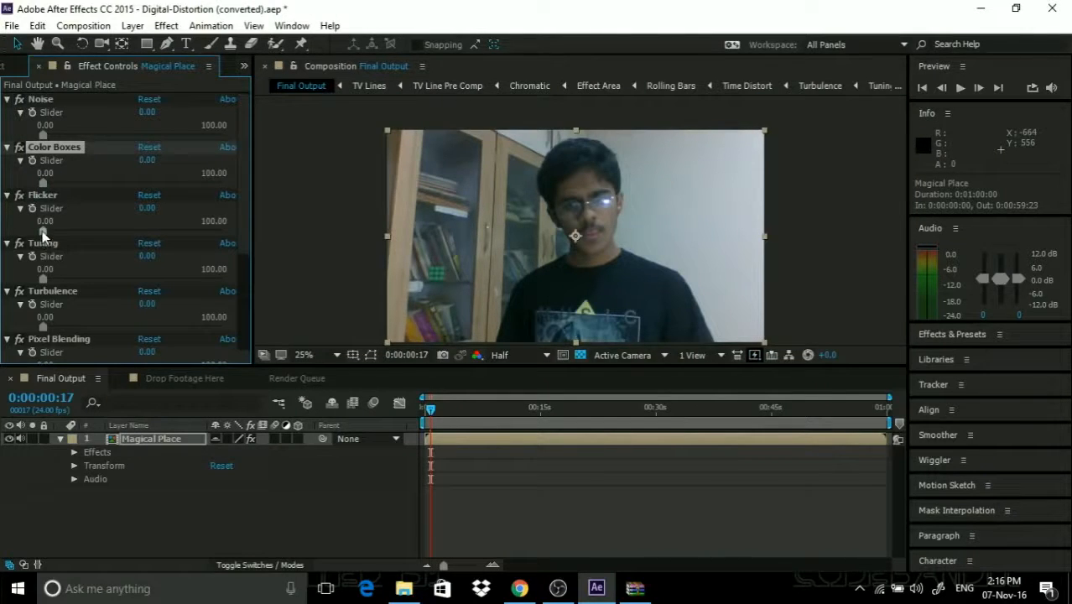
# - Try the Flicker effect at 25.99, scrub back to the start of the composition and return the slider to 0
pyautogui.moveTo(43, 231); pyautogui.dragTo(89, 230)
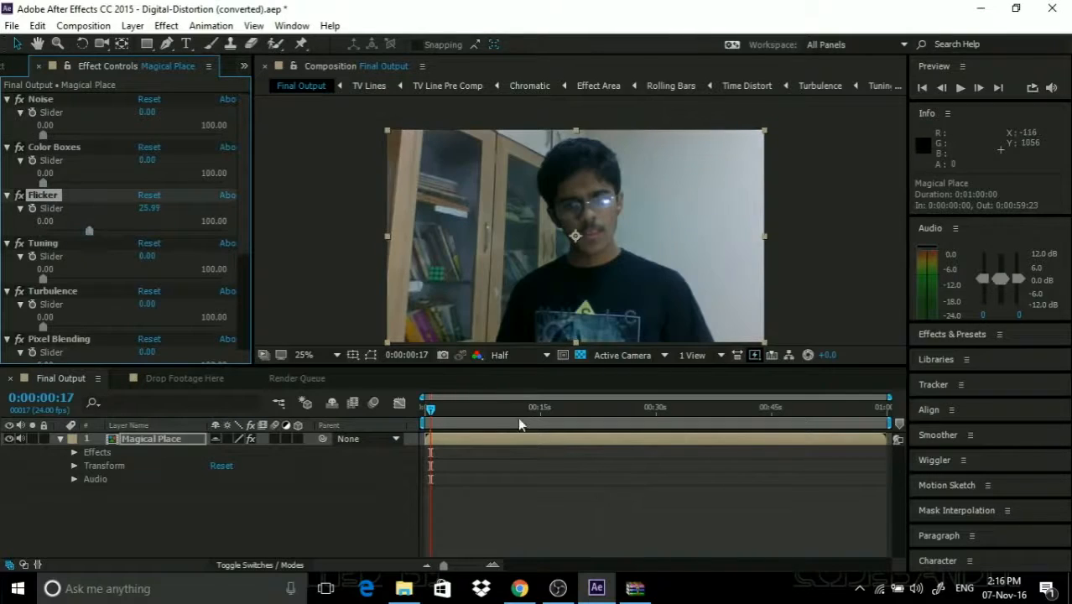
pyautogui.moveTo(440, 416); pyautogui.dragTo(398, 426)
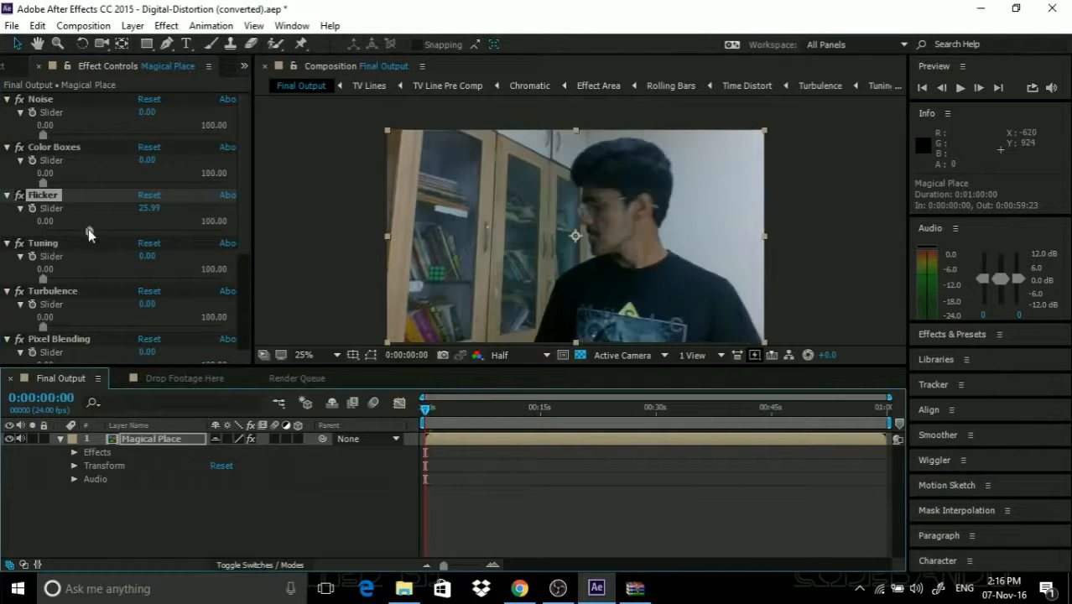
pyautogui.moveTo(90, 231); pyautogui.dragTo(27, 236)
# - Try the Tuning effect at about 20, scrub over the first frames and return the slider to 0
pyautogui.scroll(-1, 54, 248)
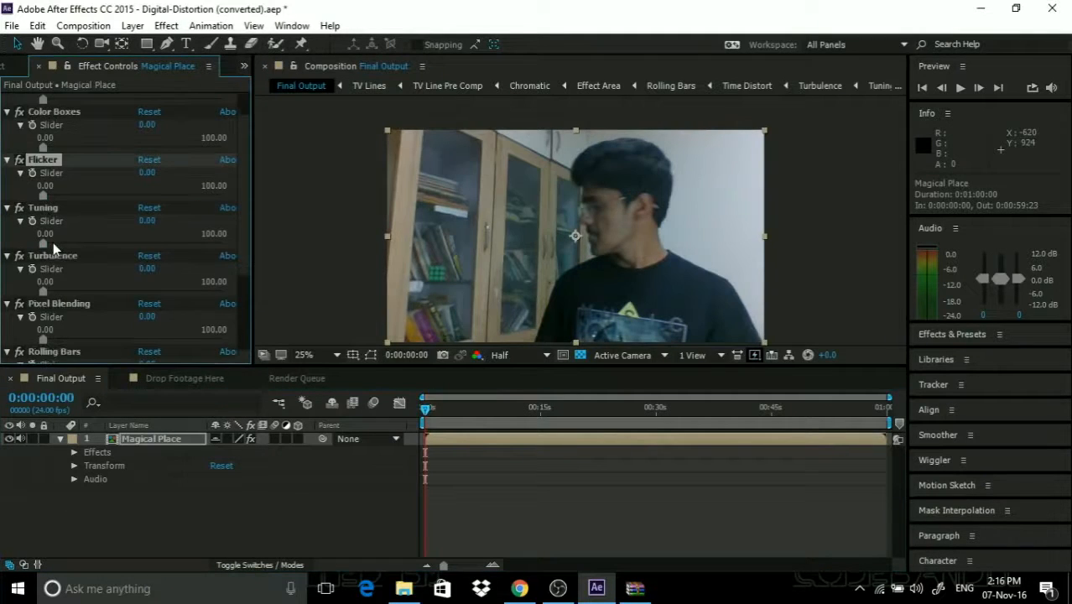
pyautogui.scroll(-1, 54, 248)
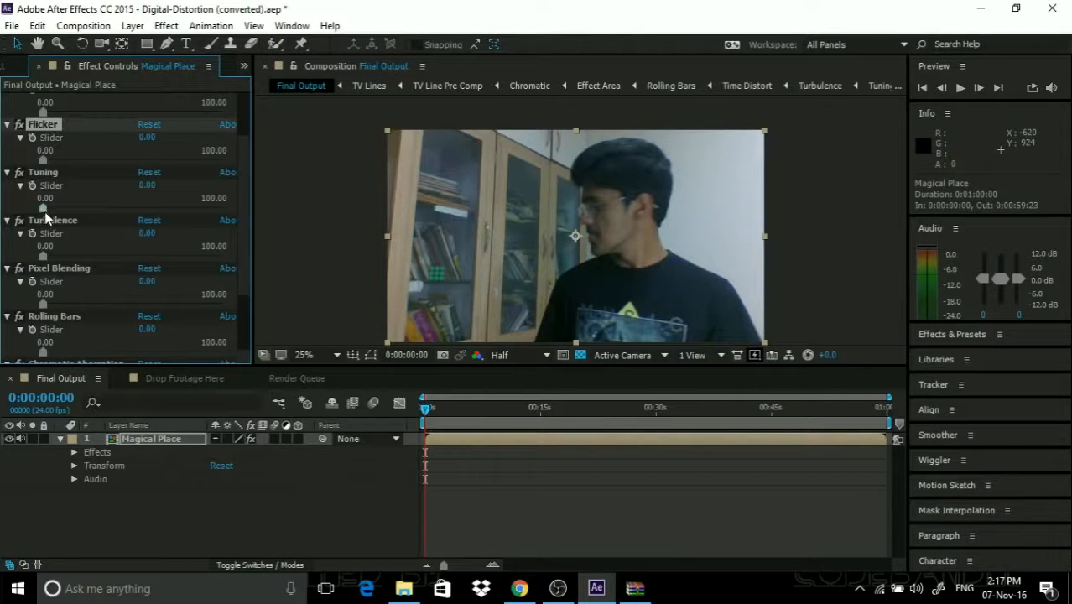
pyautogui.moveTo(45, 208); pyautogui.dragTo(71, 210)
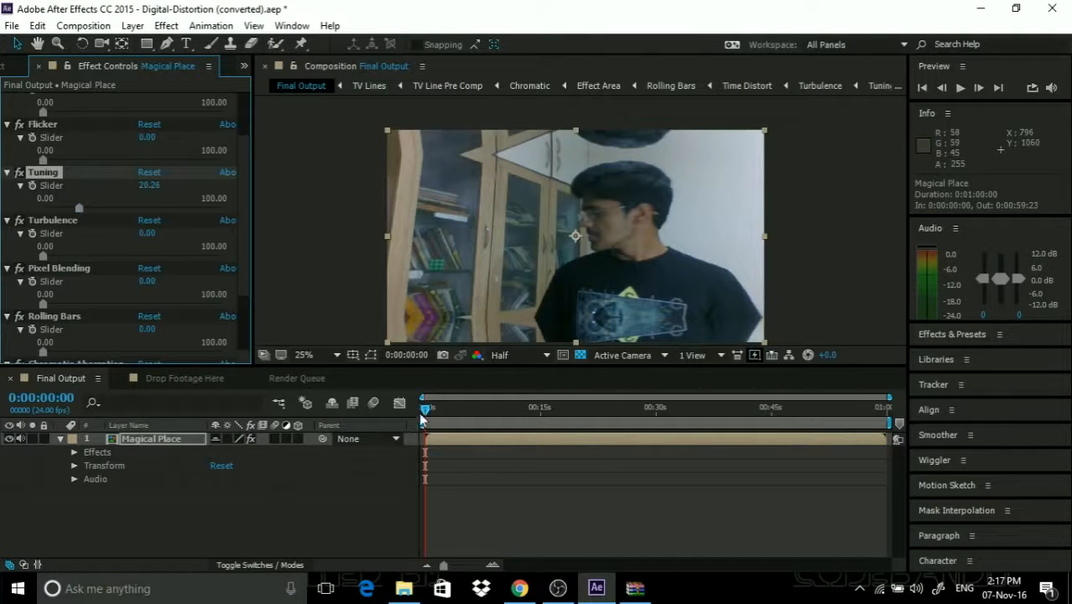
pyautogui.moveTo(429, 412); pyautogui.dragTo(425, 419)
pyautogui.moveTo(87, 205); pyautogui.dragTo(3, 214)
# - Try the Turbulence effect at 17.62 and 59.91, inspect the preview and return the slider to 0
pyautogui.moveTo(44, 256); pyautogui.dragTo(75, 255)
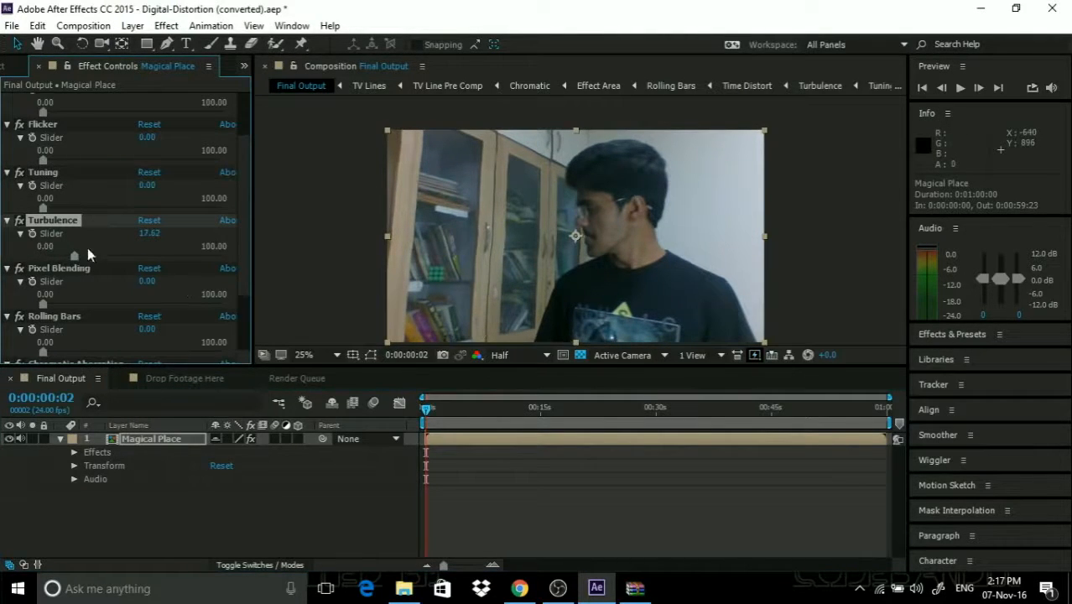
pyautogui.moveTo(129, 266); pyautogui.dragTo(149, 268)
pyautogui.press('.')
pyautogui.scroll(-1, 639, 272)
pyautogui.scroll(2, 639, 273)
pyautogui.scroll(-3, 639, 272)
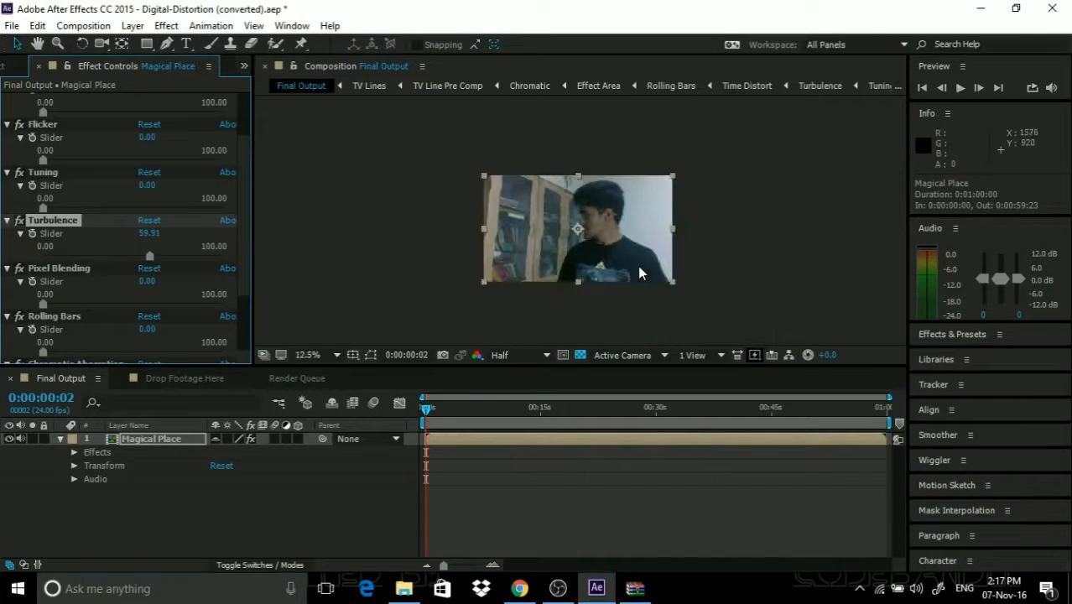
pyautogui.scroll(1, 639, 272)
pyautogui.moveTo(150, 256); pyautogui.dragTo(44, 257)
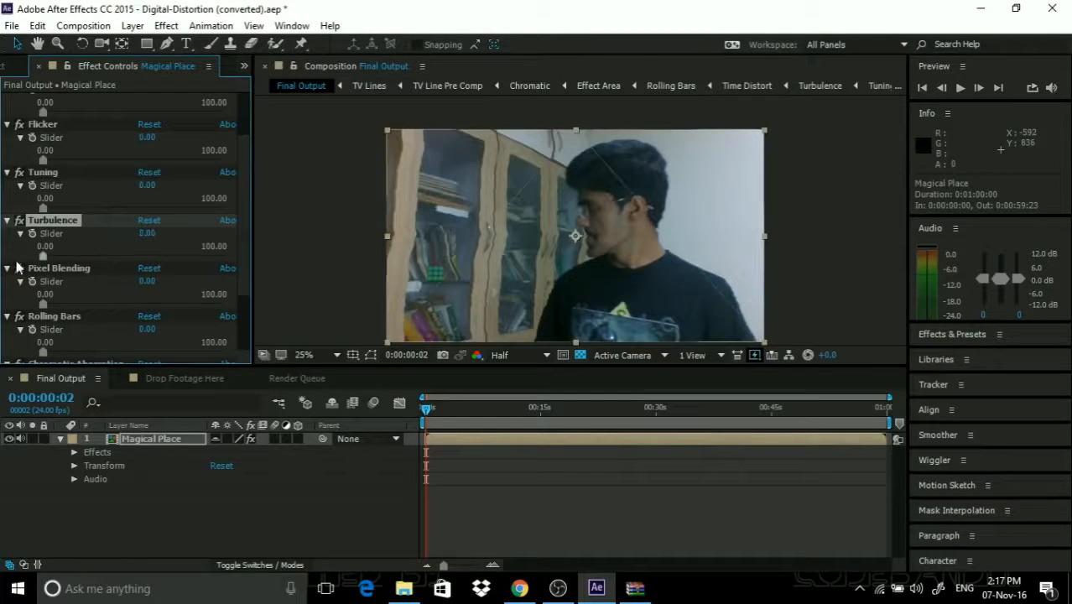
# - Set the Pixel Blending effect on the Magical Place layer to 32.60 and inspect its look in the preview
pyautogui.moveTo(44, 304); pyautogui.dragTo(101, 304)
pyautogui.scroll(3, 470, 293)
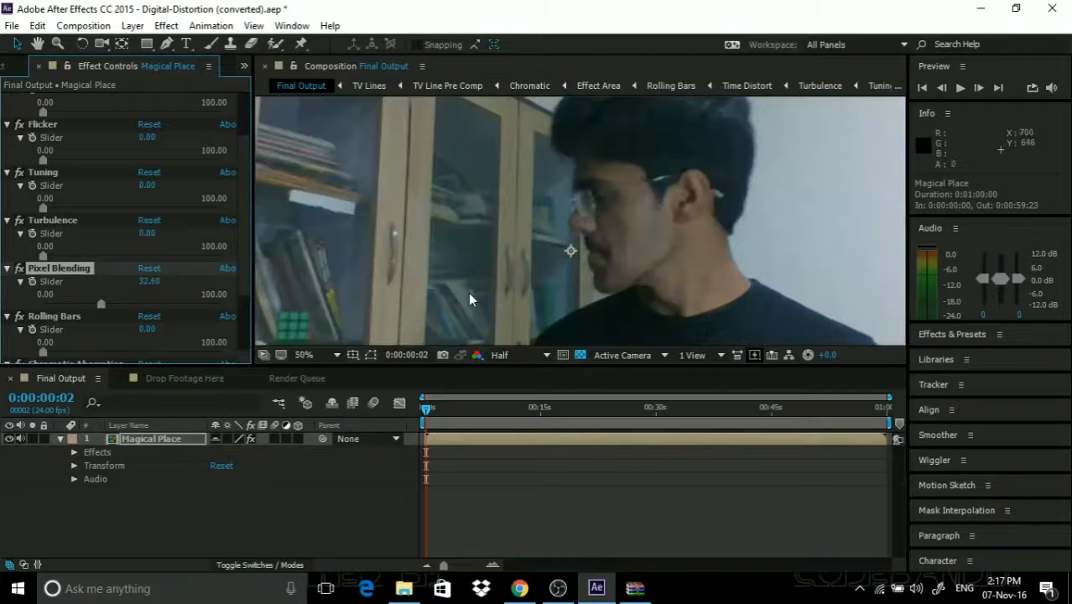
pyautogui.scroll(-4, 475, 293)
pyautogui.scroll(3, 474, 292)
pyautogui.scroll(-2, 475, 293)
pyautogui.scroll(2, 475, 293)
pyautogui.scroll(-2, 474, 292)
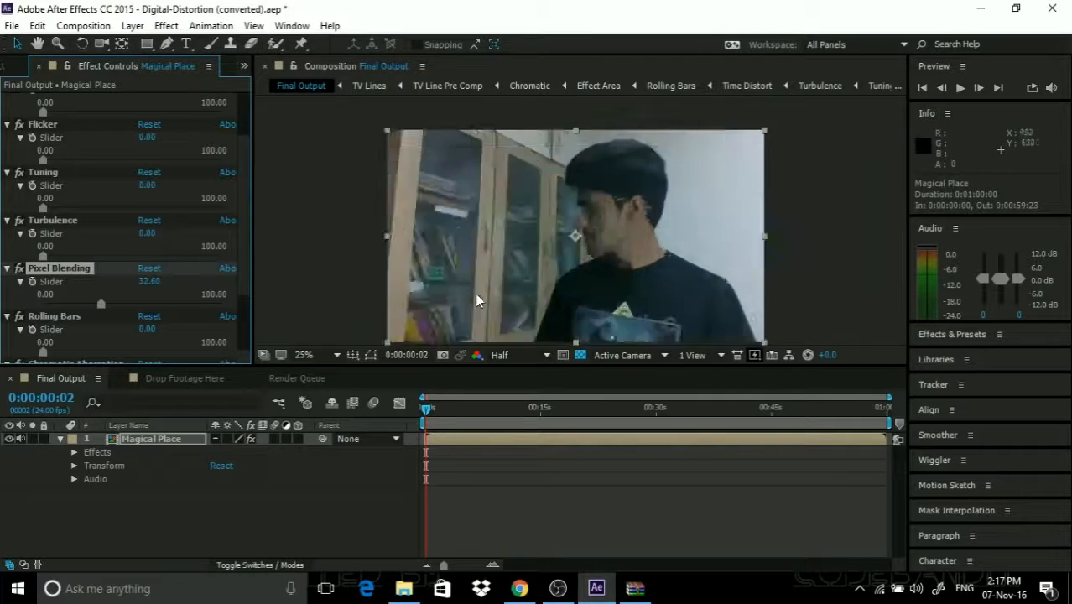
# - Inspect the Pixel Blending effect at close and full view in the preview and return its slider to 0
pyautogui.scroll(8, 475, 293)
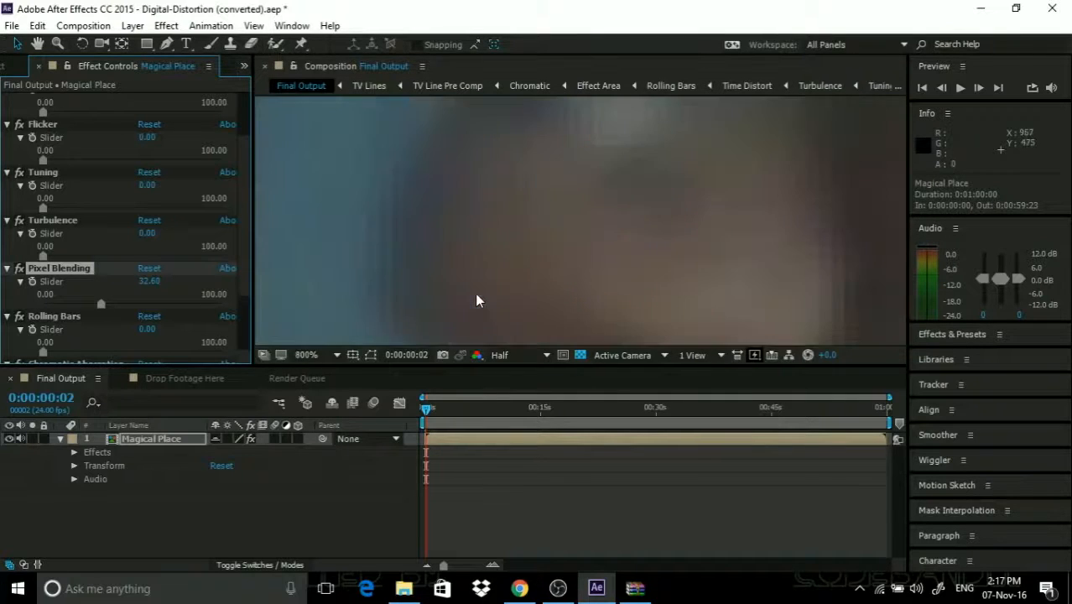
pyautogui.scroll(-12, 474, 292)
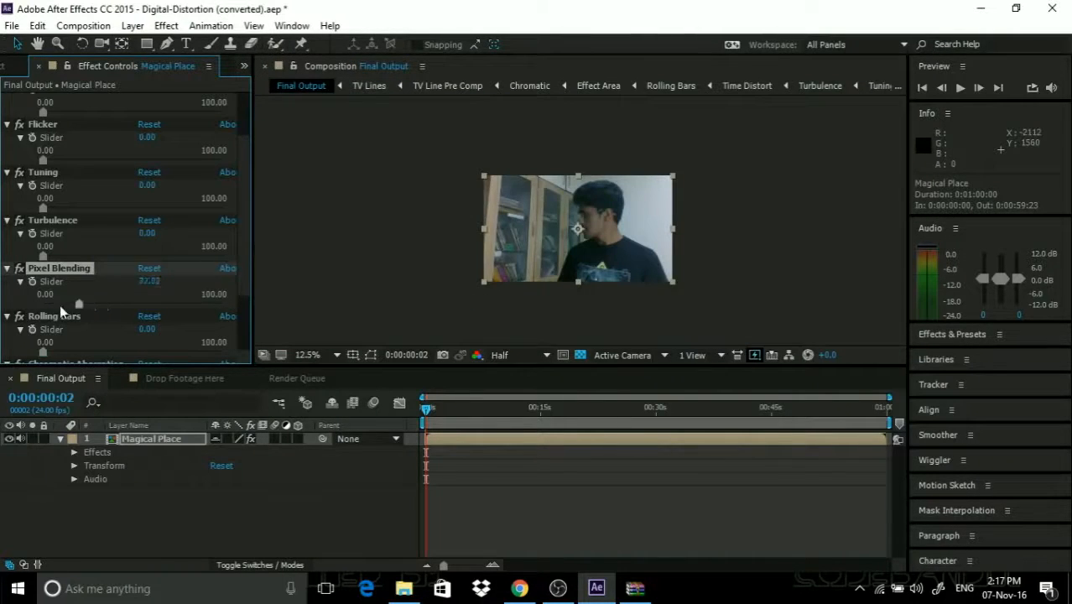
# - Try the Rolling Bars effect at 27.31, scrub through the composition and back to its start, and return the slider to 0
pyautogui.scroll(-1, 55, 303)
pyautogui.moveTo(44, 316); pyautogui.dragTo(94, 322)
pyautogui.scroll(4, 617, 276)
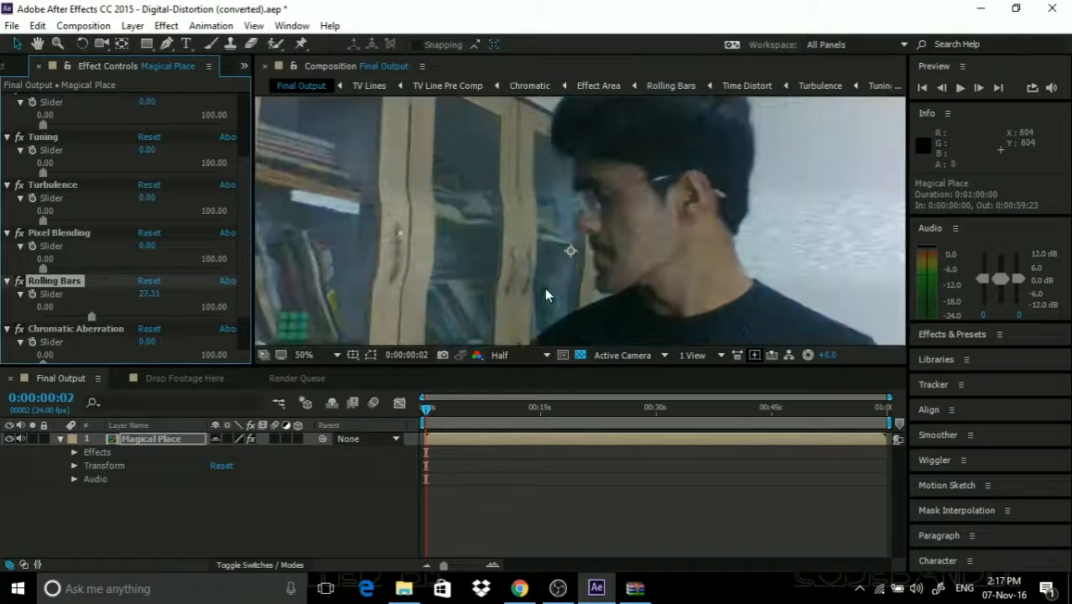
pyautogui.scroll(-2, 668, 317)
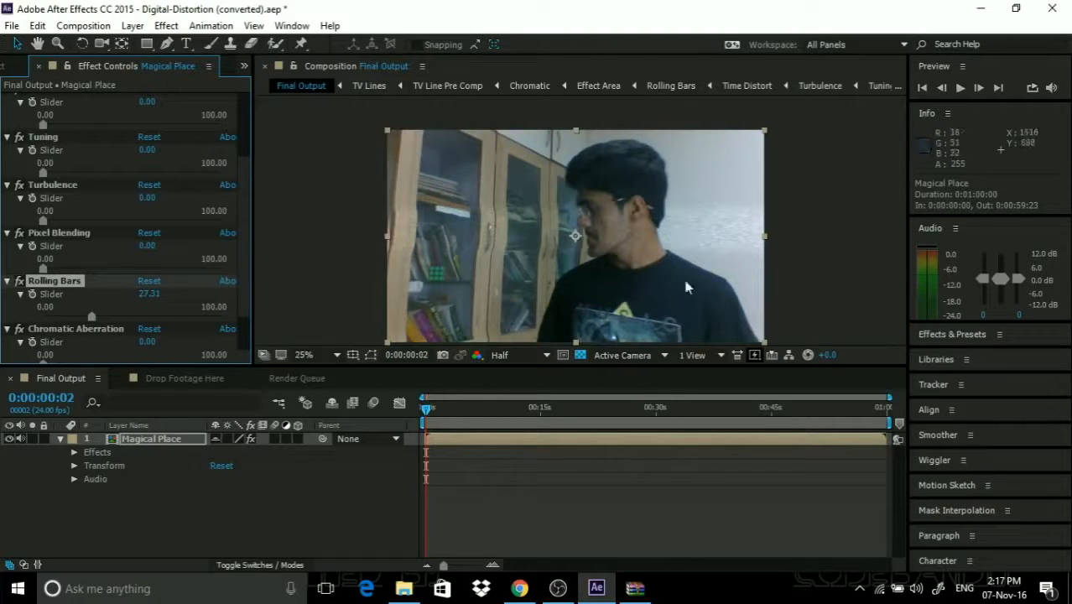
pyautogui.moveTo(426, 409); pyautogui.dragTo(452, 412)
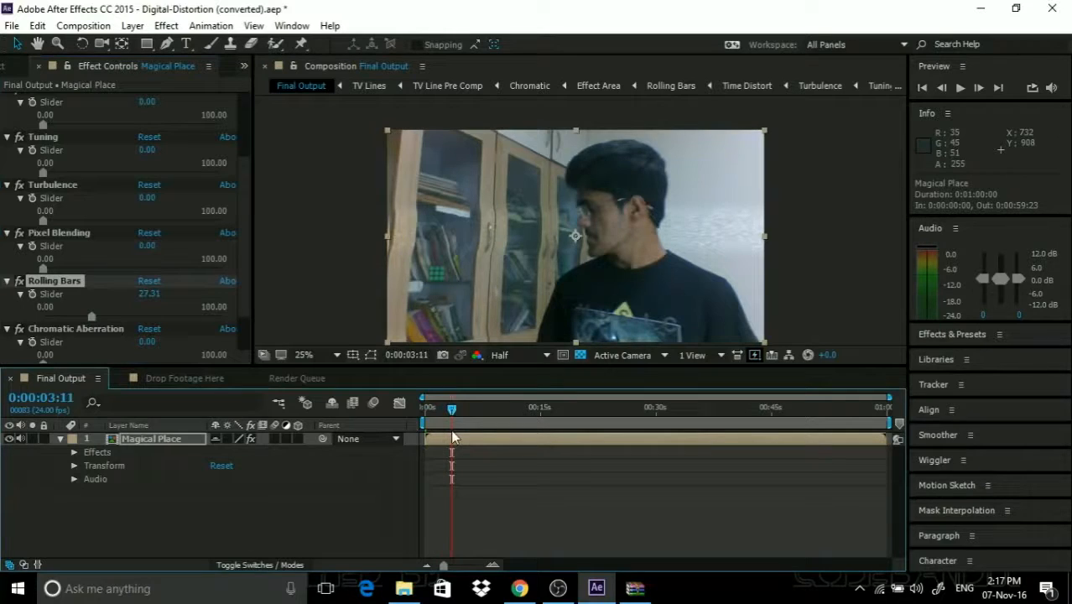
pyautogui.moveTo(504, 410); pyautogui.dragTo(729, 417)
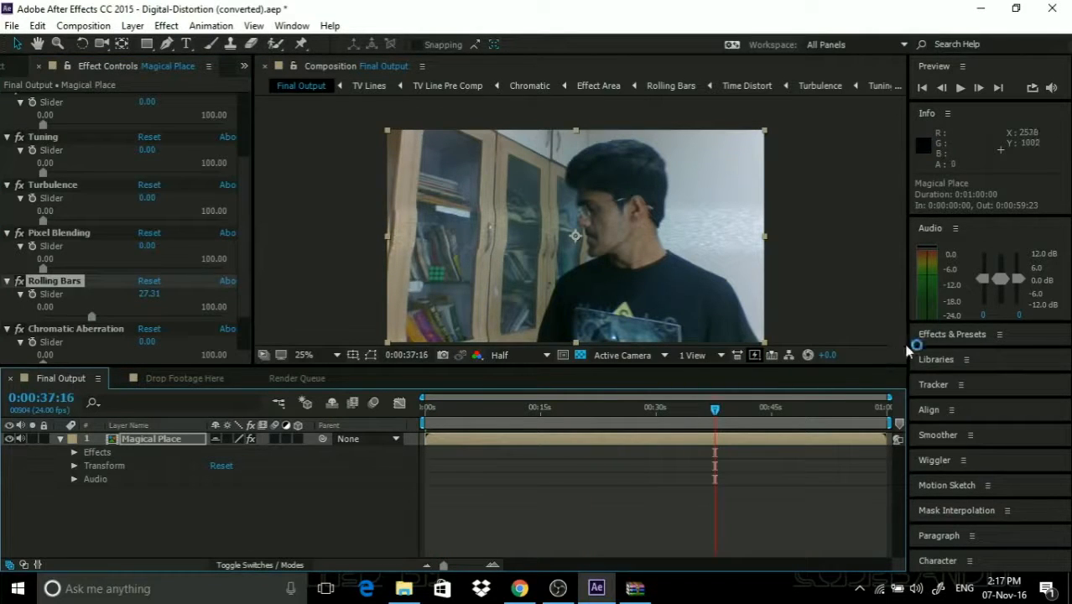
pyautogui.moveTo(465, 411); pyautogui.dragTo(422, 415)
pyautogui.scroll(1, 292, 338)
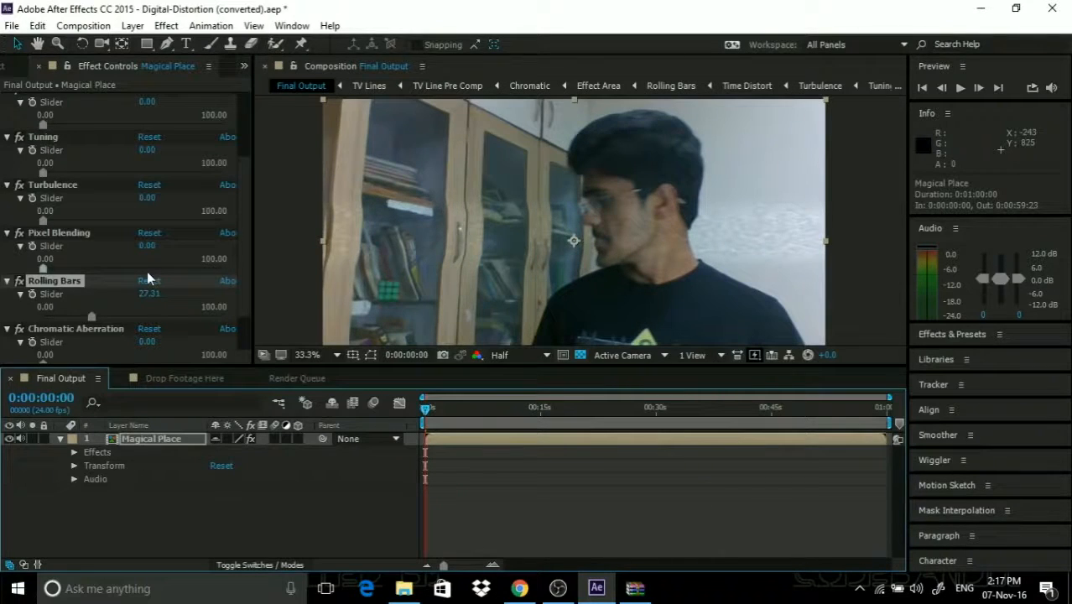
pyautogui.scroll(1, 149, 278)
pyautogui.scroll(-2, 100, 346)
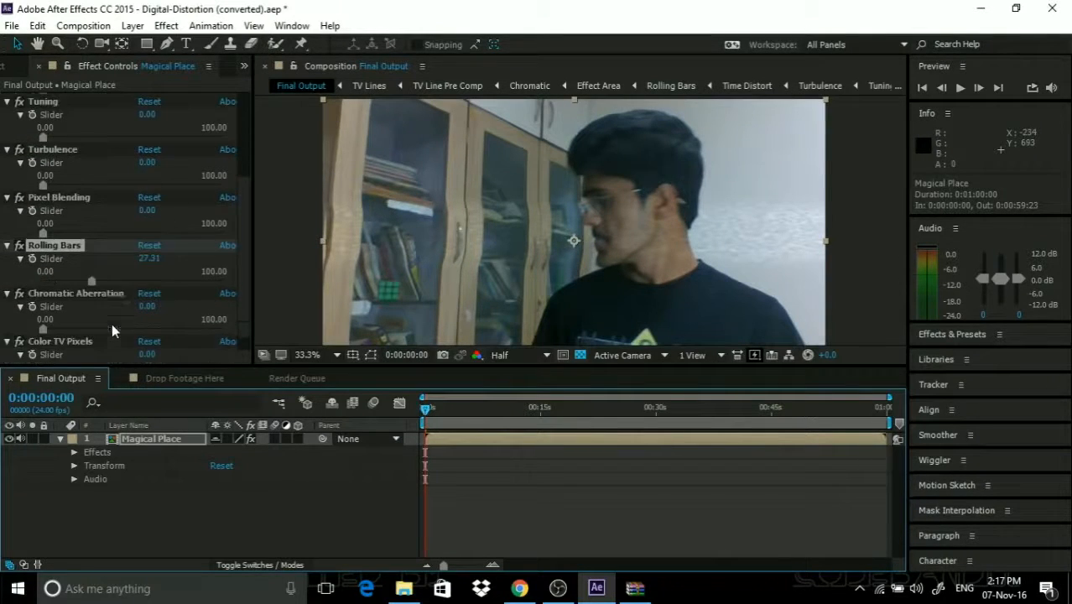
pyautogui.moveTo(96, 282); pyautogui.dragTo(43, 285)
# - Try the Chromatic Aberration effect at 70.93 and inspect its color fringing up close and at full frame in the preview
pyautogui.moveTo(44, 330); pyautogui.dragTo(148, 330)
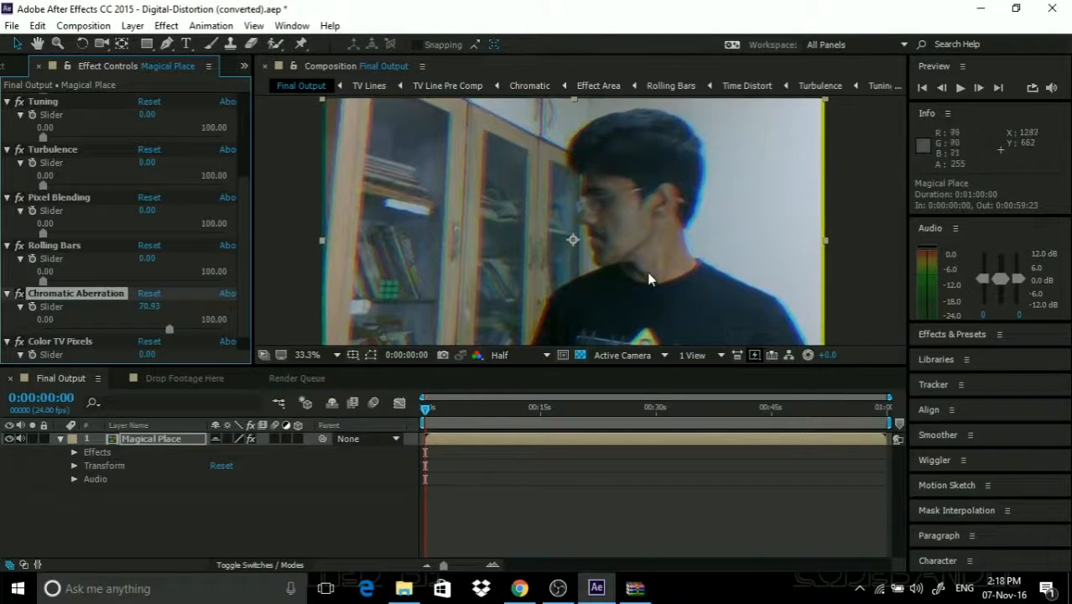
pyautogui.press('/')
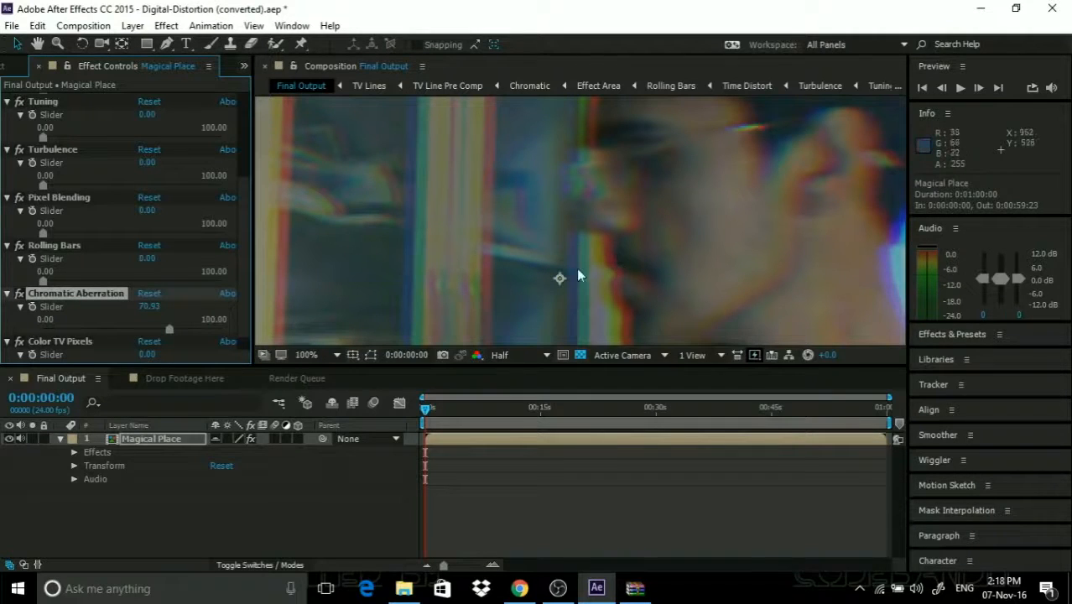
pyautogui.press(',')
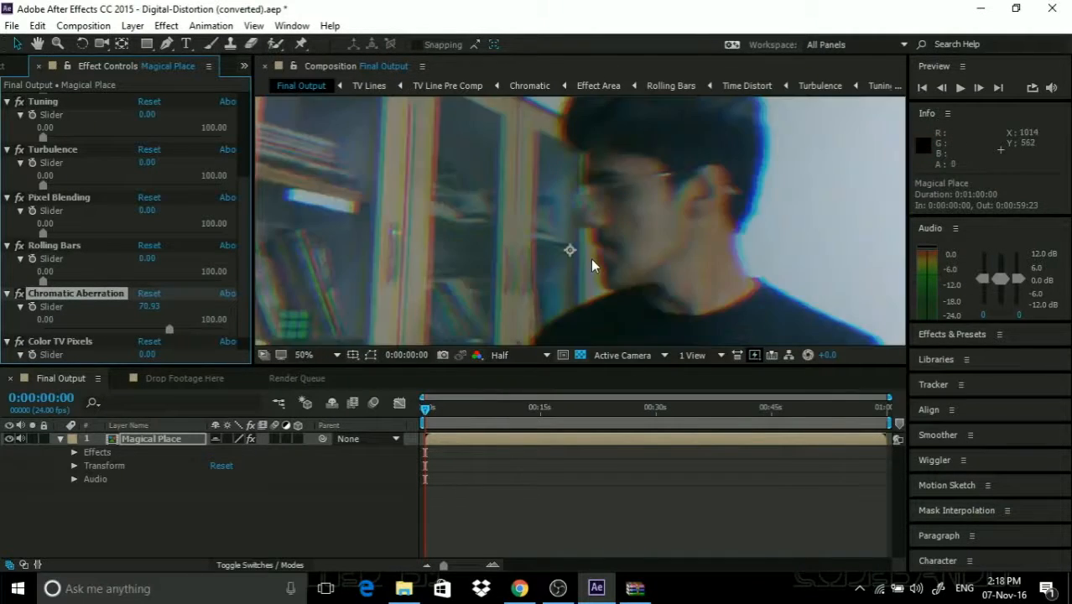
pyautogui.scroll(-3, 590, 259)
pyautogui.scroll(8, 591, 258)
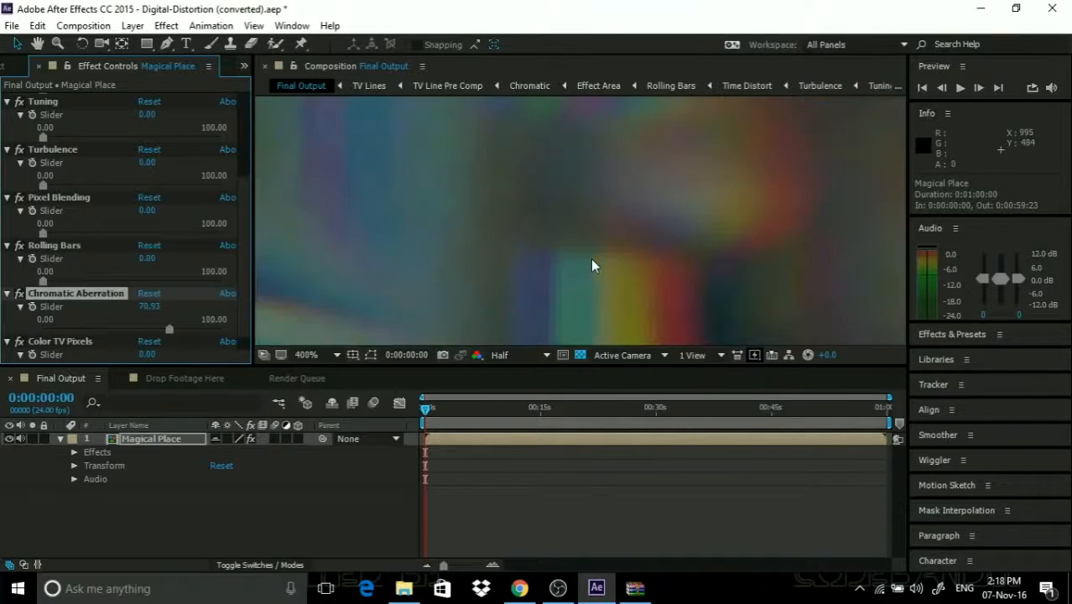
pyautogui.scroll(-6, 592, 264)
pyautogui.scroll(-2, 592, 266)
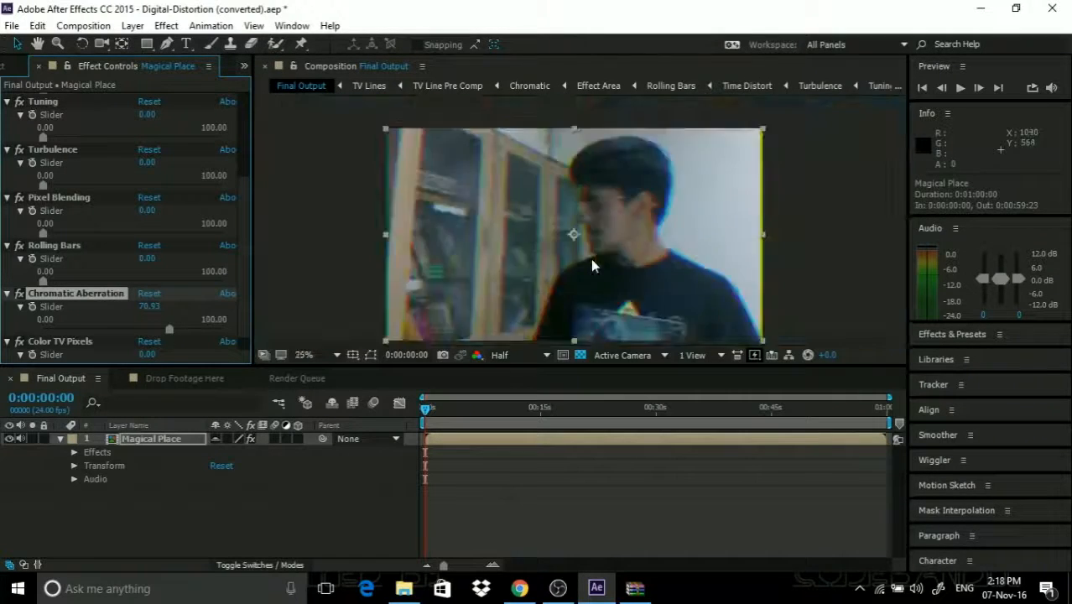
pyautogui.scroll(2, 592, 265)
pyautogui.scroll(-1, 592, 266)
pyautogui.scroll(1, 592, 266)
pyautogui.scroll(-4, 592, 266)
pyautogui.scroll(2, 592, 265)
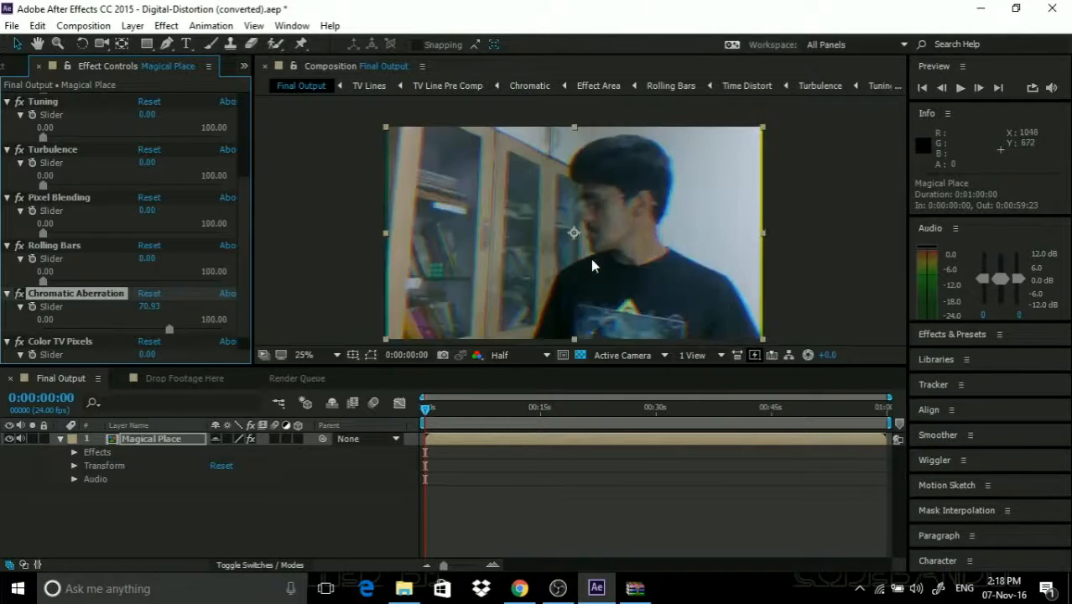
# - Return Chromatic Aberration to 0, try Color TV Pixels at 59.03 up close in the preview, and set it back to 0
pyautogui.moveTo(84, 320); pyautogui.dragTo(140, 361)
pyautogui.scroll(-1, 114, 321)
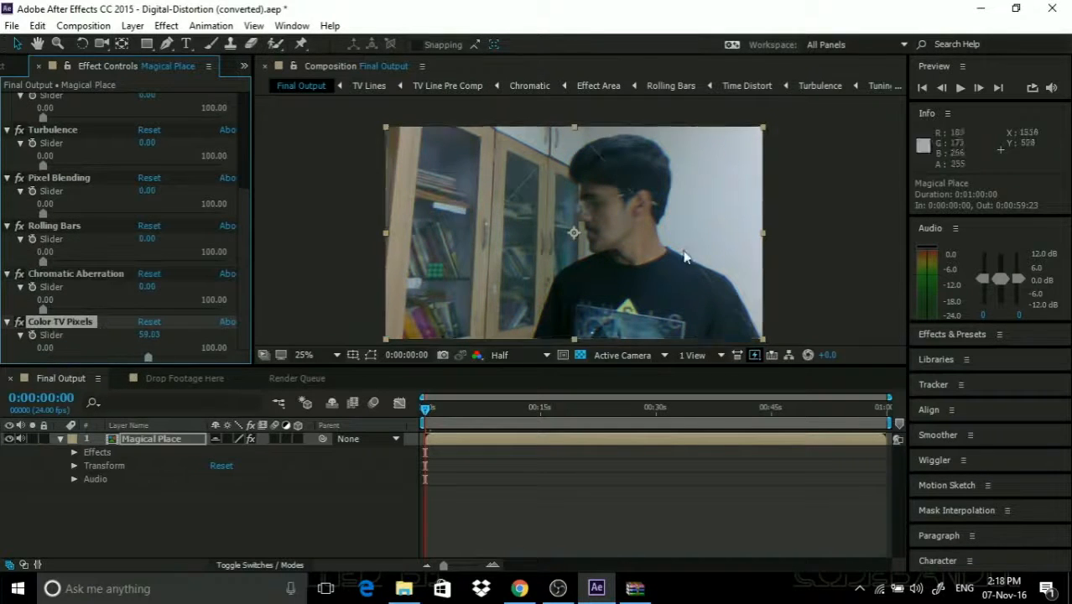
pyautogui.scroll(6, 683, 251)
pyautogui.scroll(-1, 467, 256)
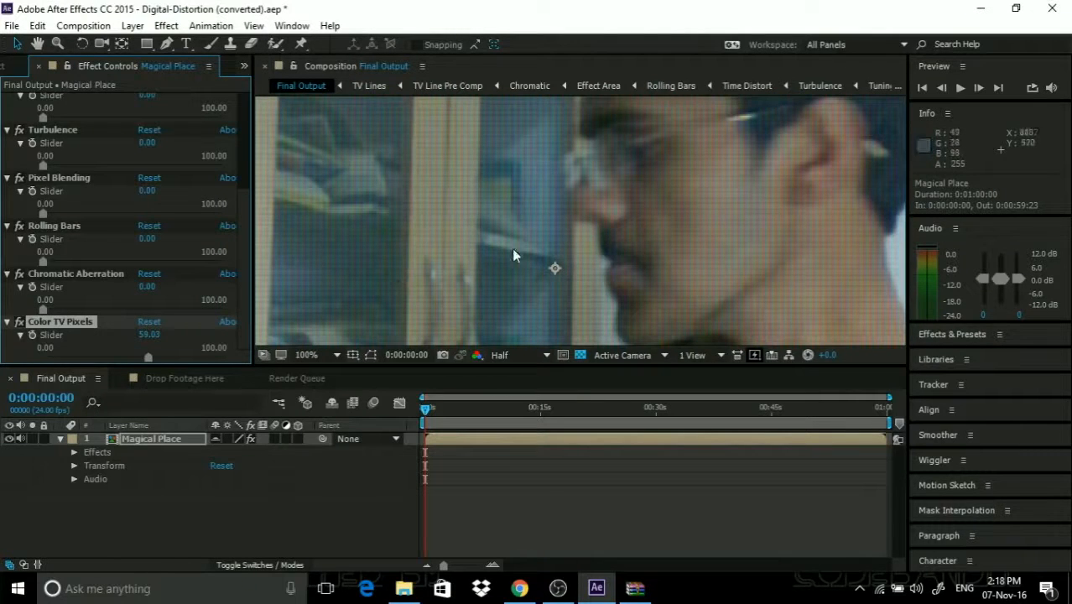
pyautogui.scroll(-3, 691, 238)
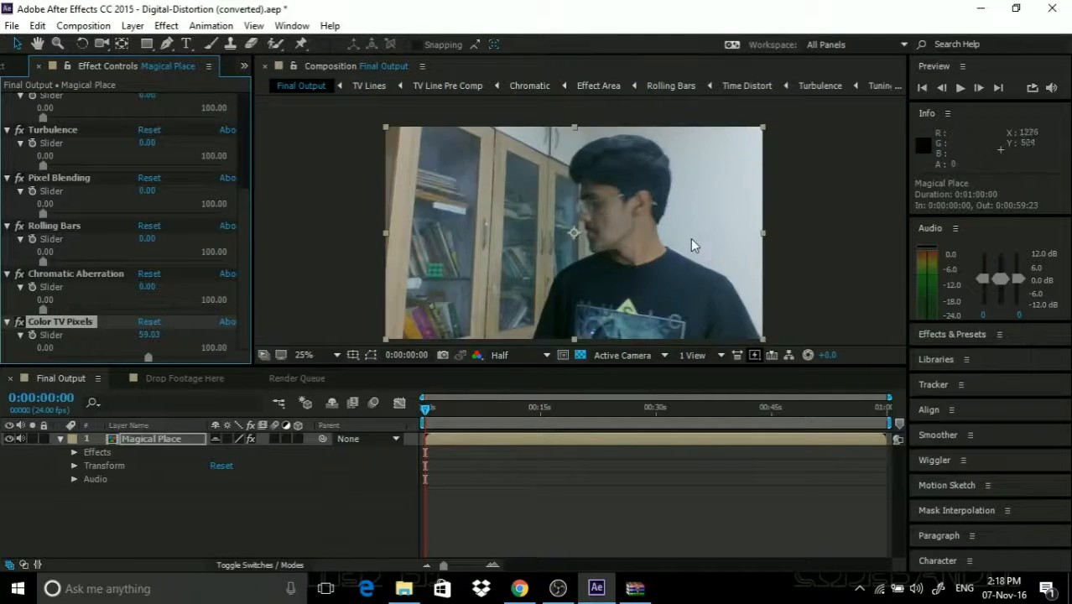
pyautogui.scroll(3, 690, 238)
pyautogui.scroll(-1, 692, 244)
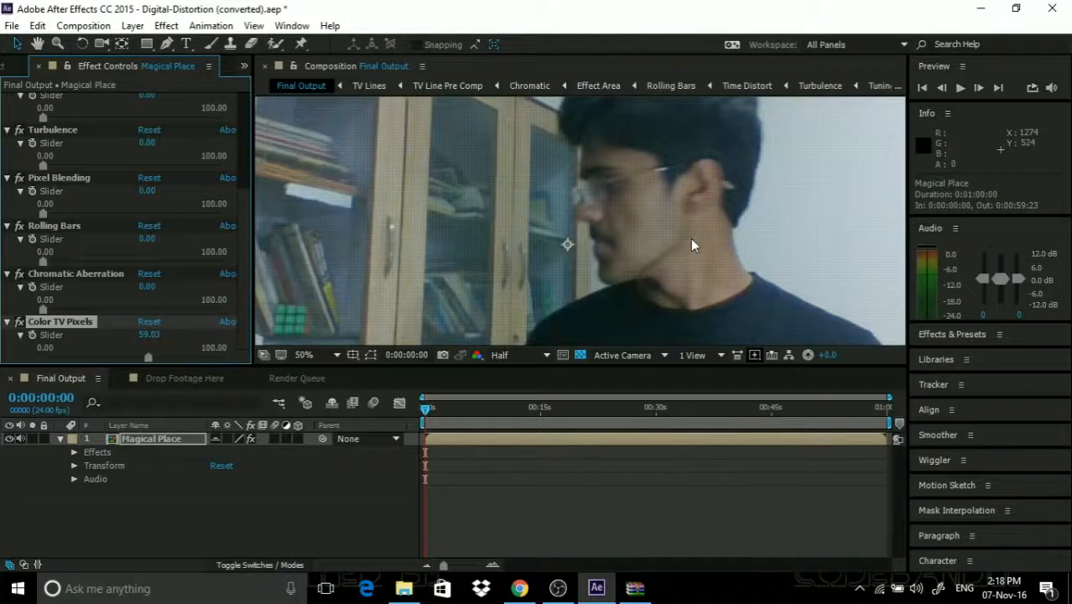
pyautogui.click(113, 359)
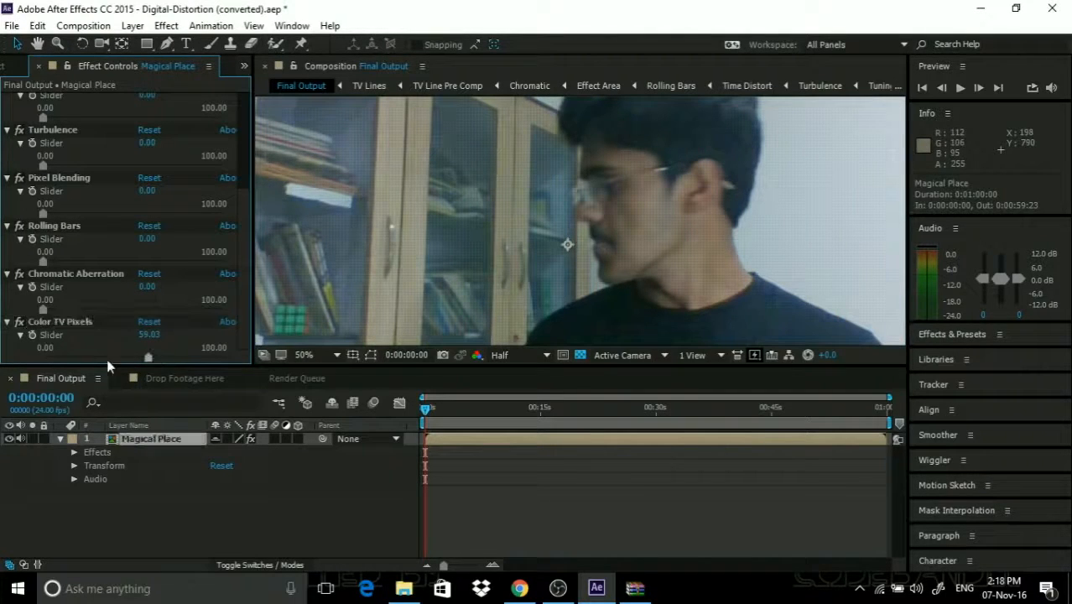
pyautogui.moveTo(148, 358); pyautogui.dragTo(138, 359)
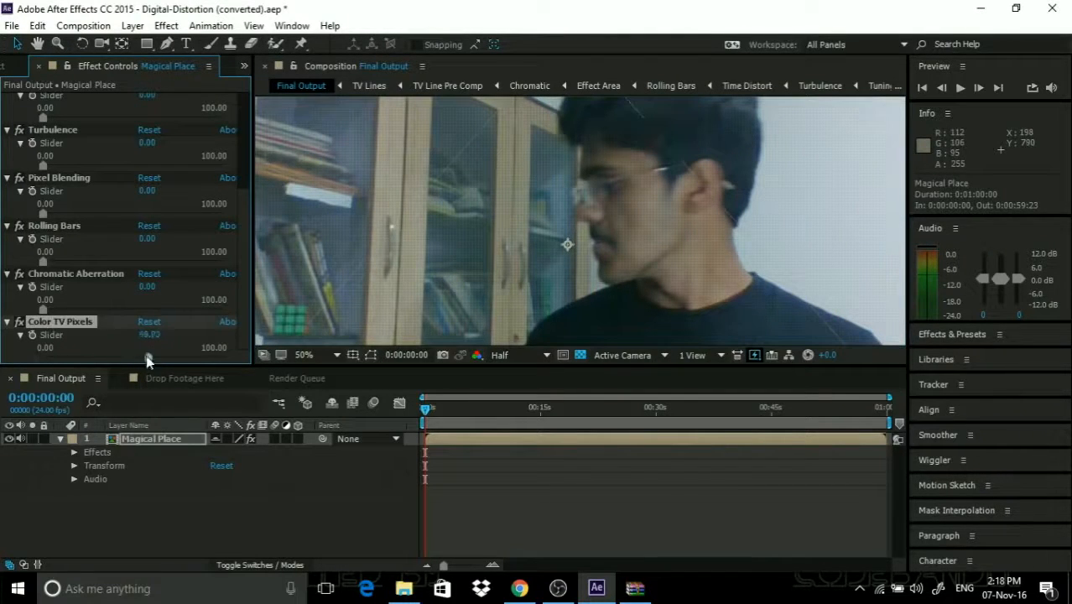
# - Set the Noise effect to 52.86 and the Color Boxes effect to 47.14 on the Magical Place layer
pyautogui.scroll(3, 161, 270)
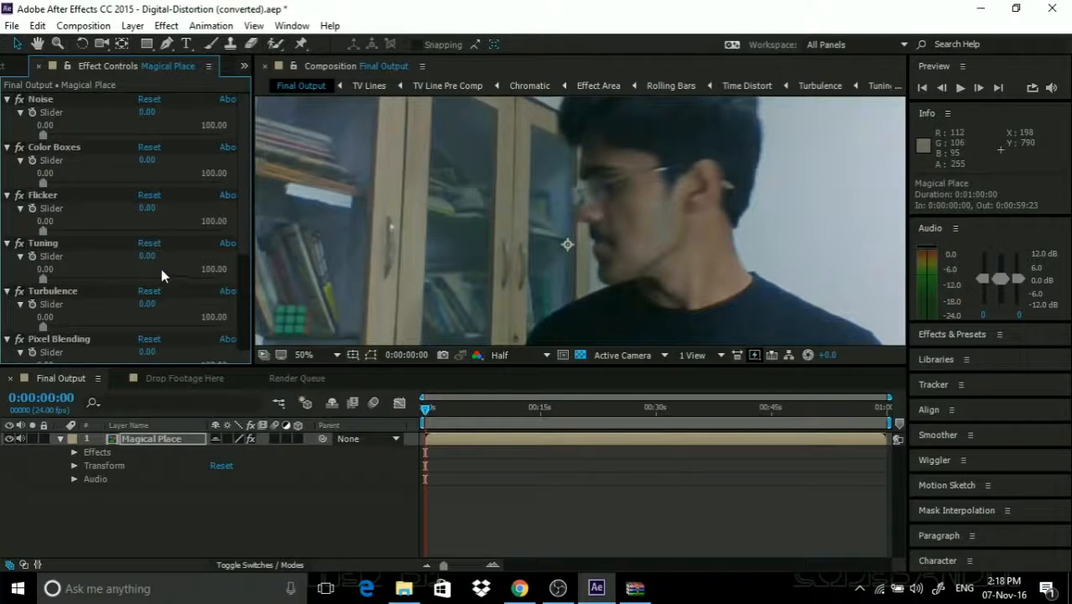
pyautogui.scroll(-4, 749, 248)
pyautogui.scroll(1, 748, 247)
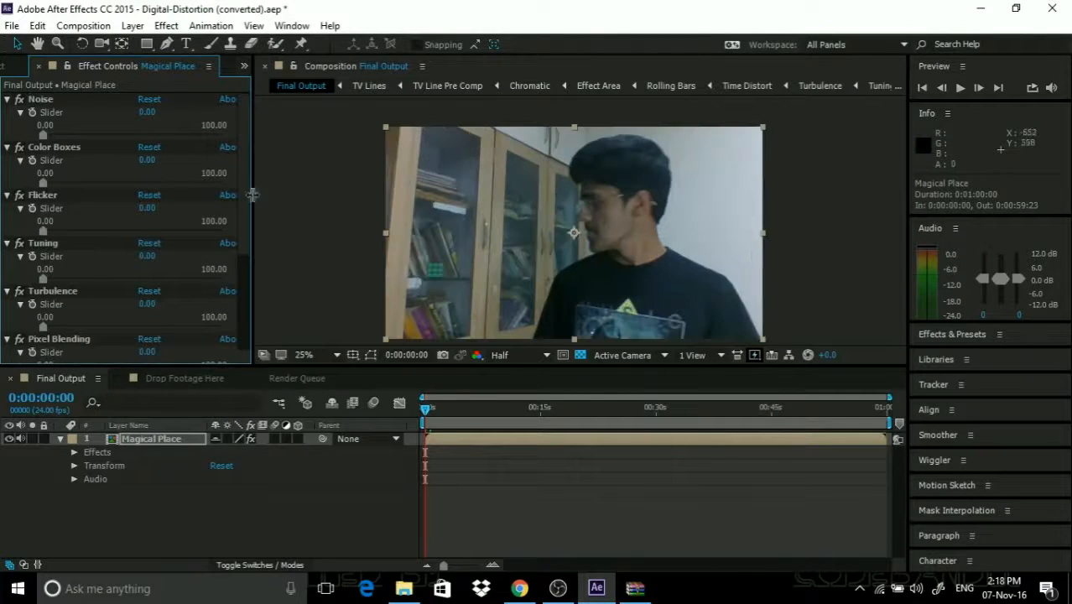
pyautogui.moveTo(52, 134); pyautogui.dragTo(143, 135)
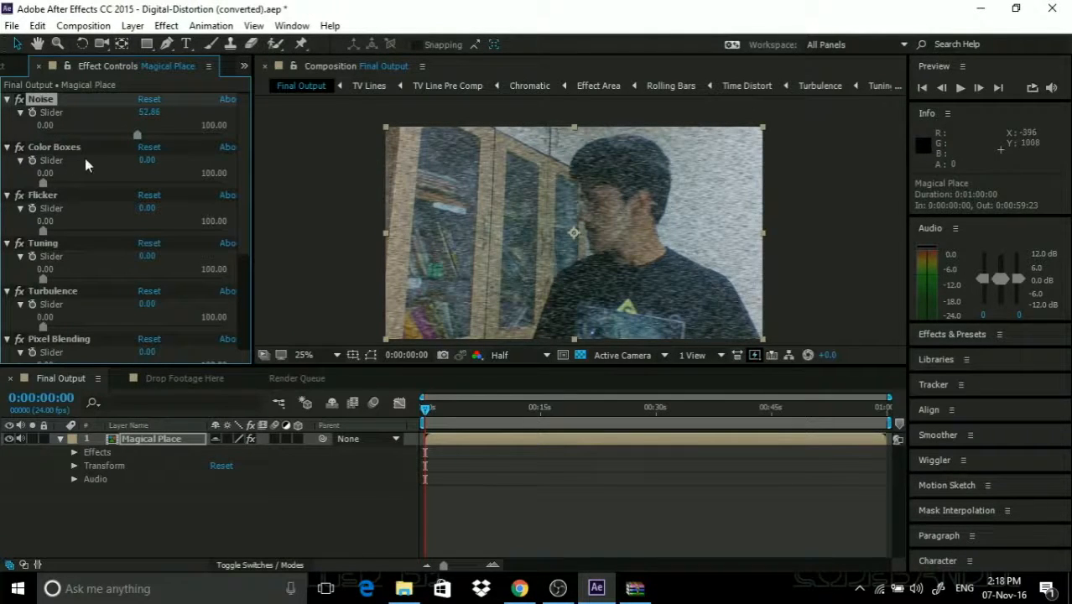
pyautogui.moveTo(44, 181); pyautogui.dragTo(127, 180)
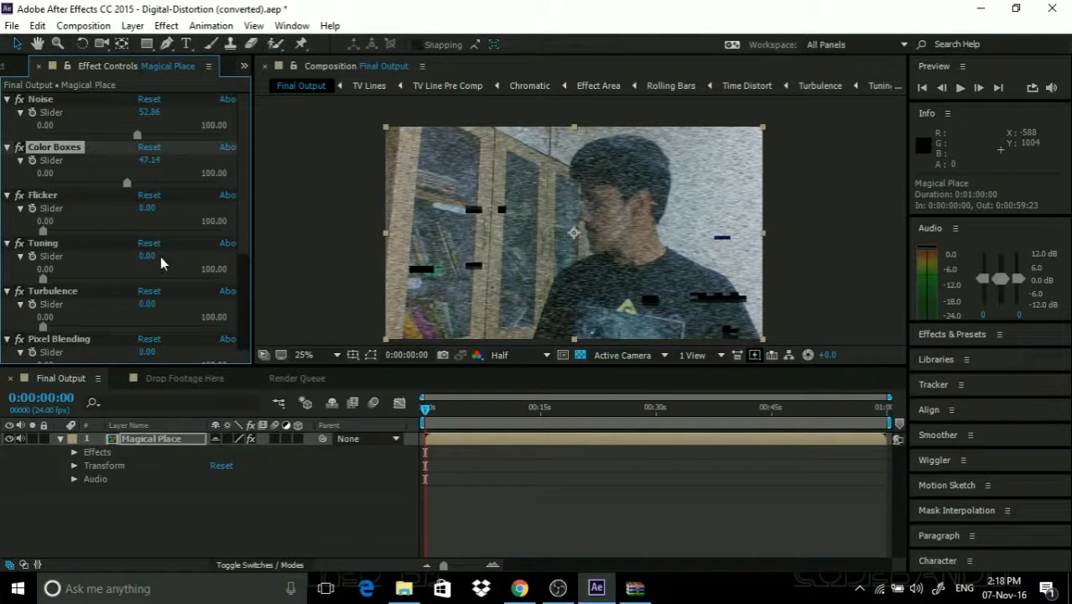
# - Set the Rolling Bars effect to 48.90 and the Chromatic Aberration effect to 37.44 on the Magical Place layer
pyautogui.scroll(-1, 160, 256)
pyautogui.scroll(-1, 161, 257)
pyautogui.scroll(1, 160, 256)
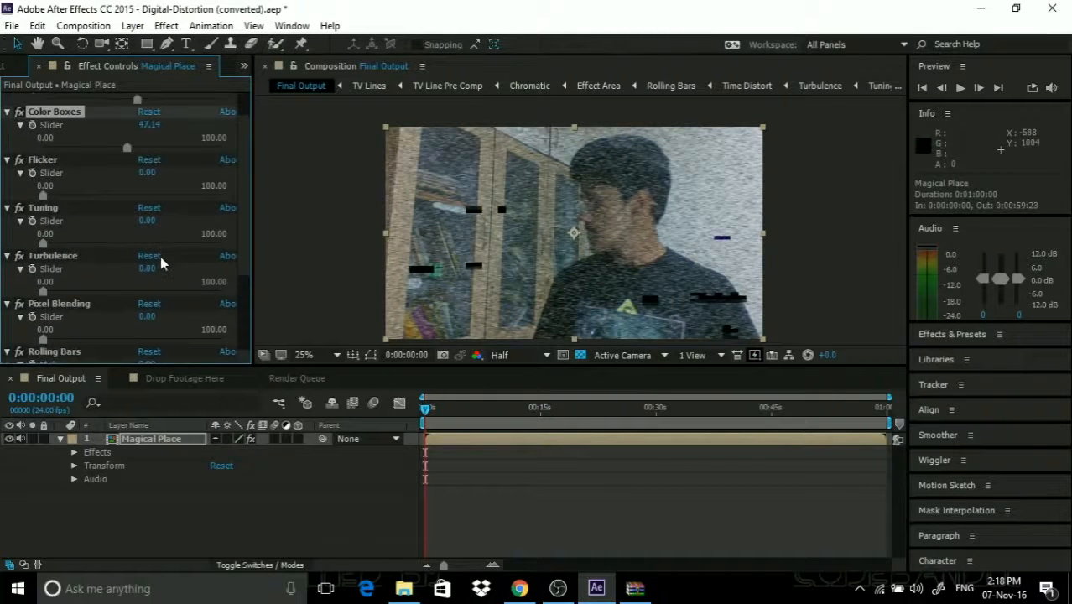
pyautogui.scroll(-2, 92, 318)
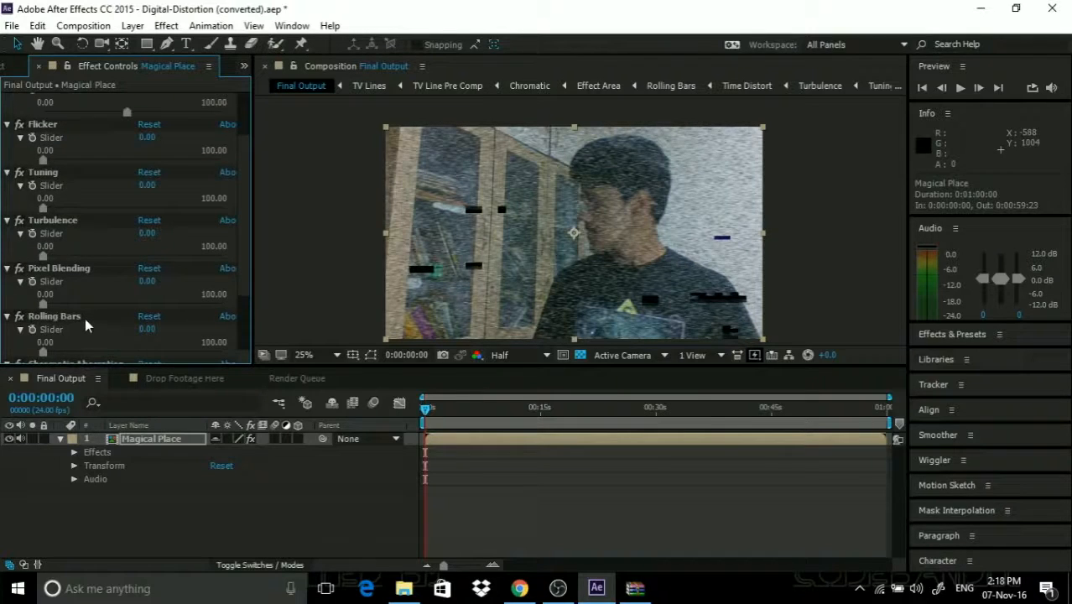
pyautogui.scroll(-1, 52, 292)
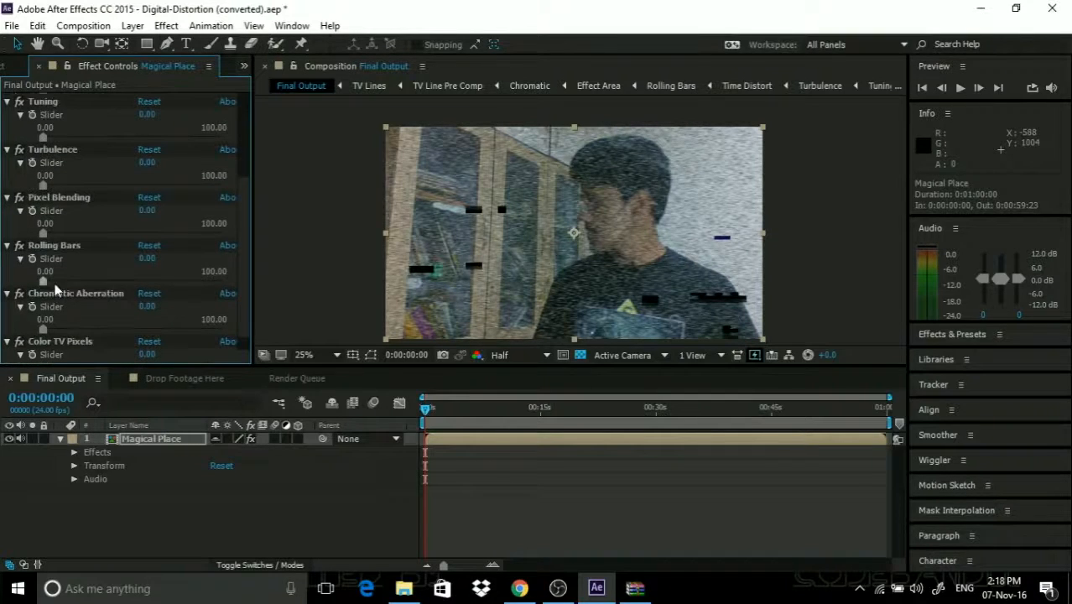
pyautogui.moveTo(44, 282); pyautogui.dragTo(109, 282)
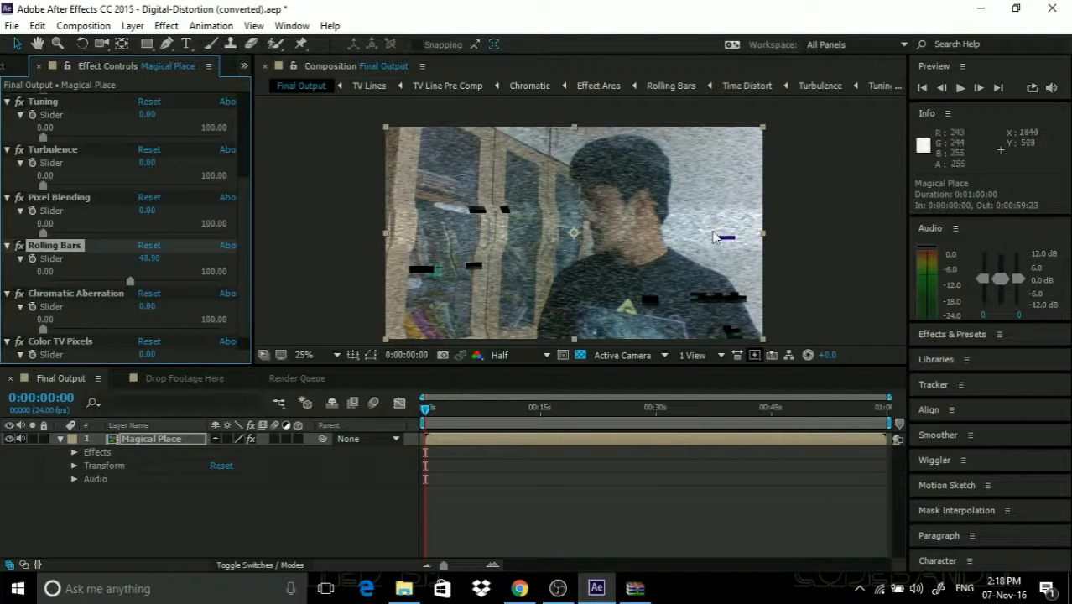
pyautogui.scroll(-1, 209, 247)
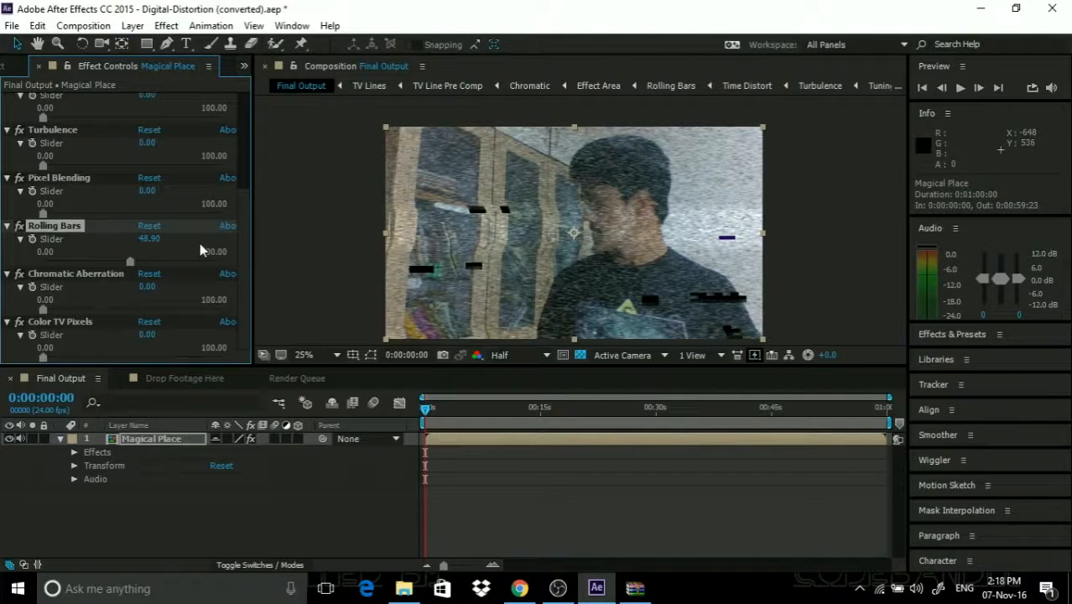
pyautogui.moveTo(43, 308); pyautogui.dragTo(81, 309)
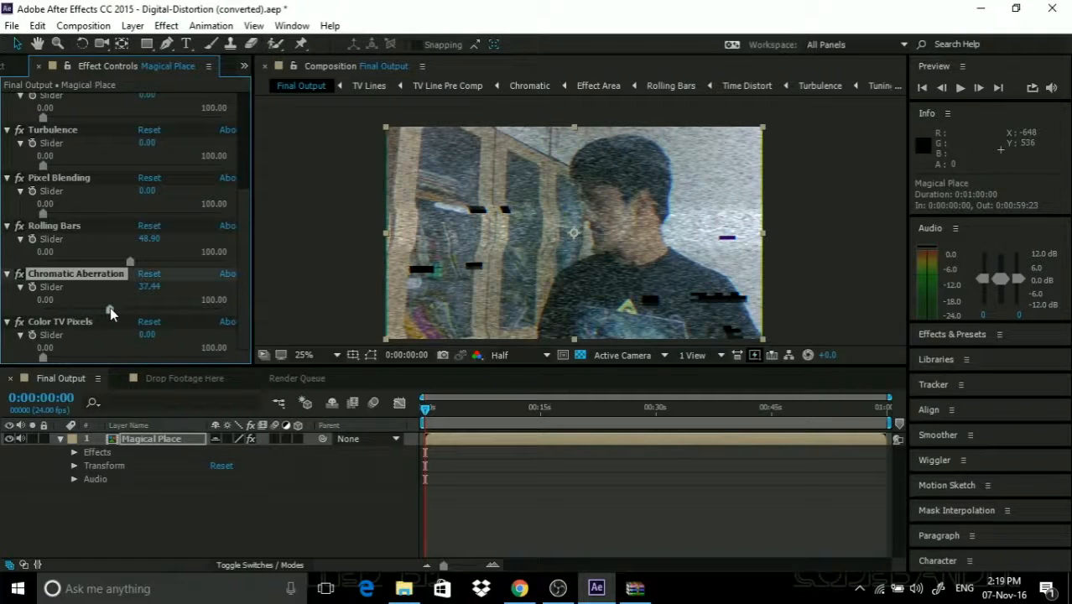
# - Add the Final Output composition to the render queue, review the output module's audio options, cancel them and return to the composition's timeline
pyautogui.click(83, 25)
pyautogui.click(147, 159)
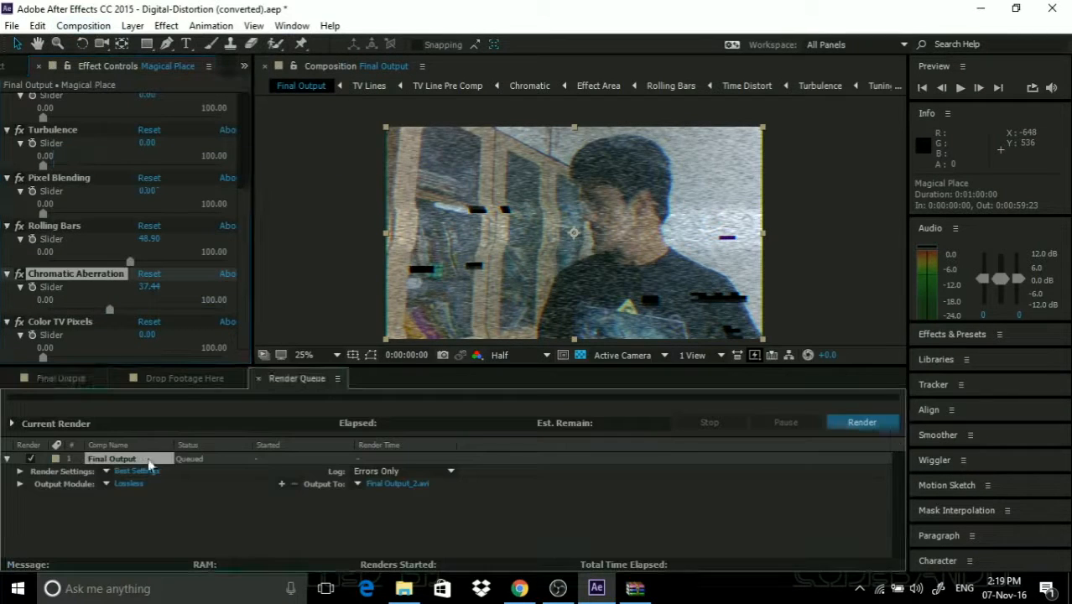
pyautogui.click(130, 484)
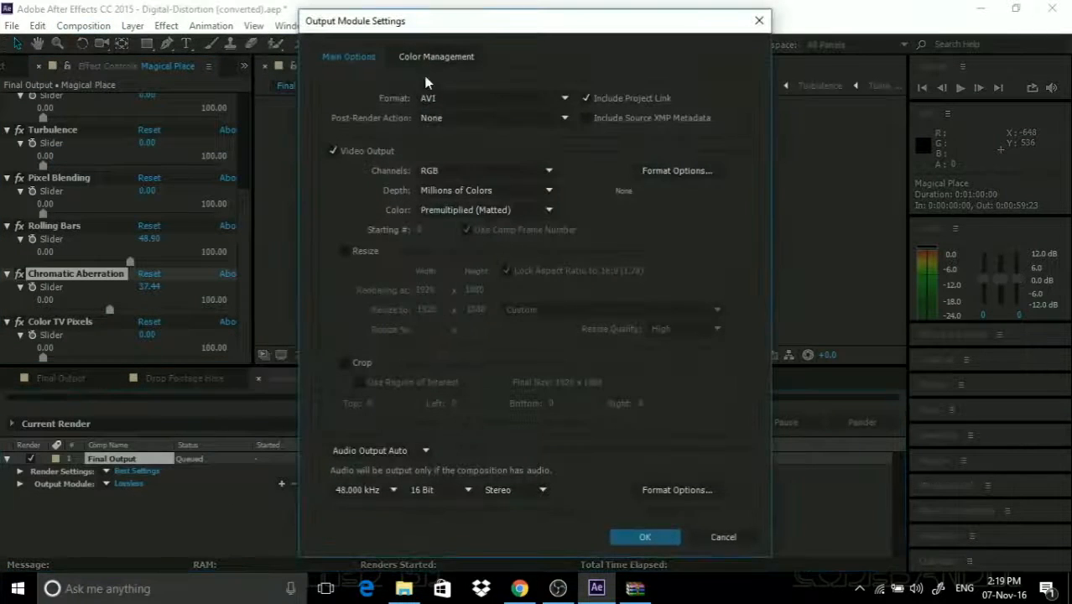
pyautogui.click(422, 450)
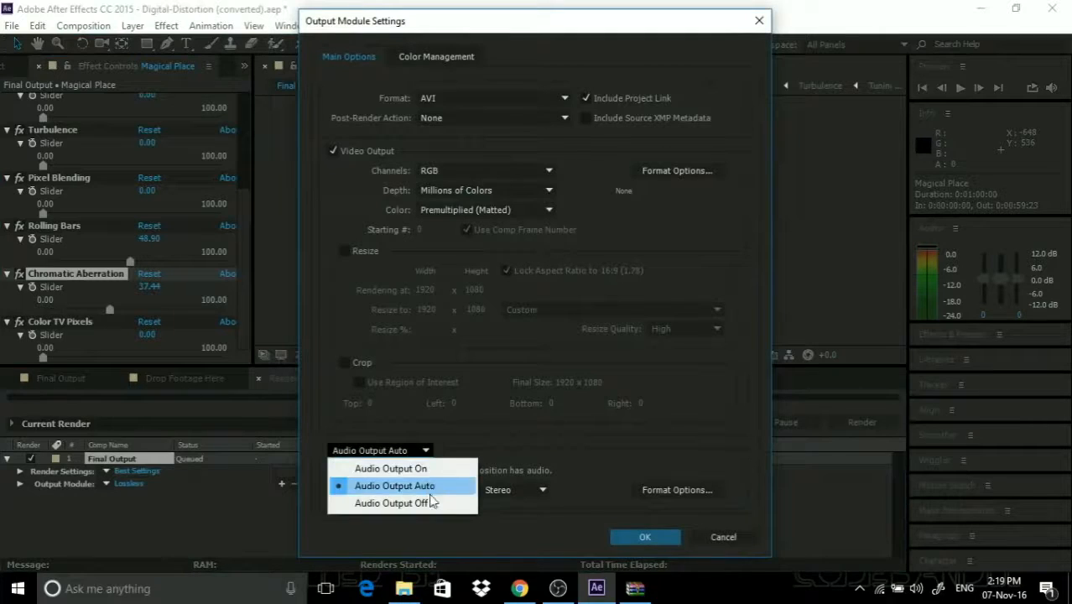
pyautogui.click(423, 453)
pyautogui.click(722, 534)
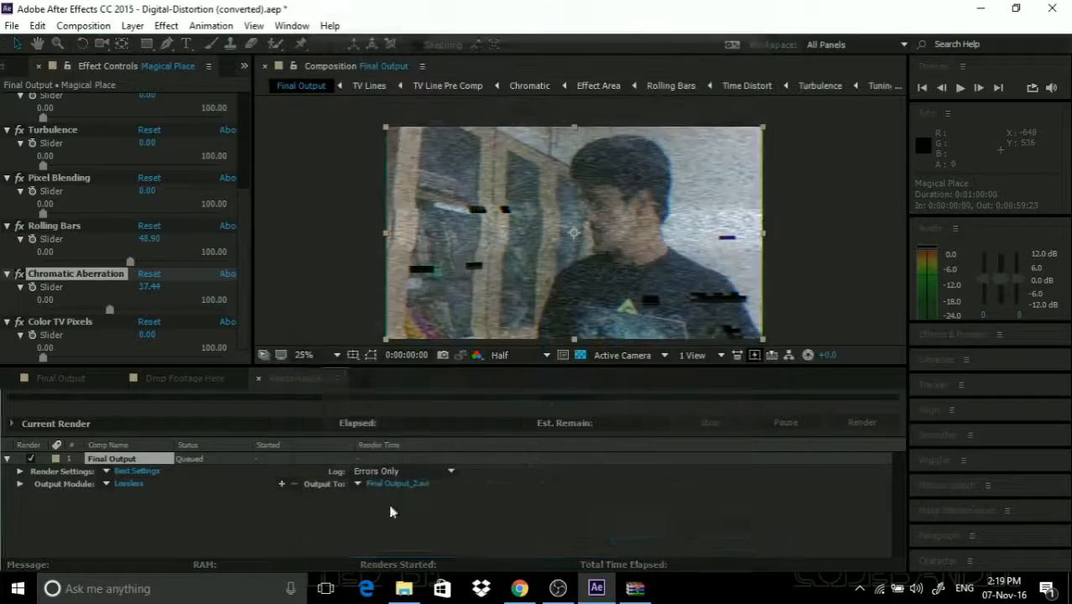
pyautogui.click(124, 385)
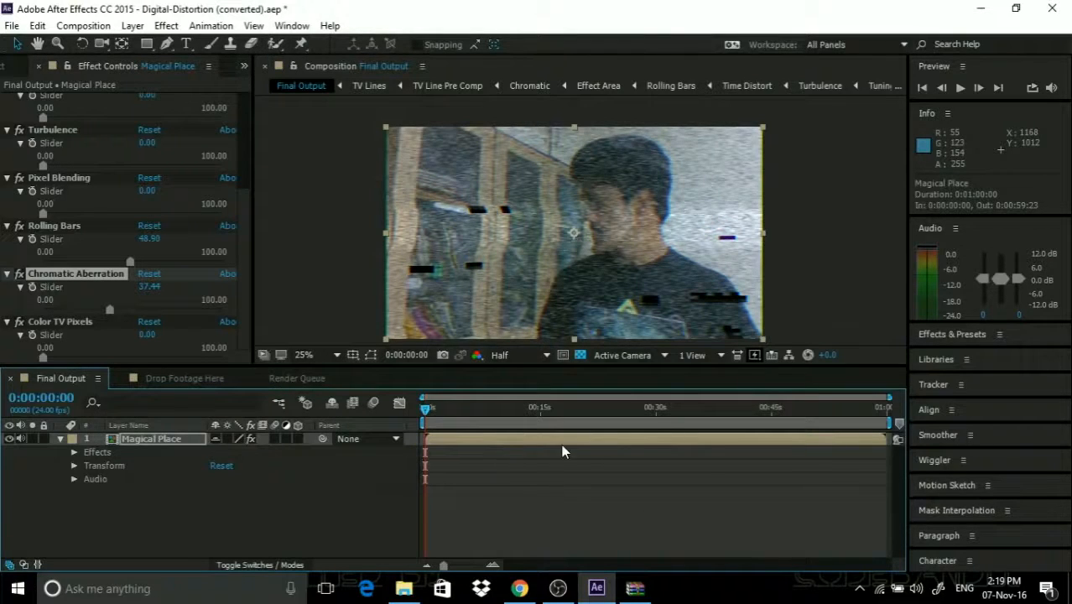
# - Try setting the queued Final Output render's output module to Audio Output Off and cancel the settings
pyautogui.click(295, 378)
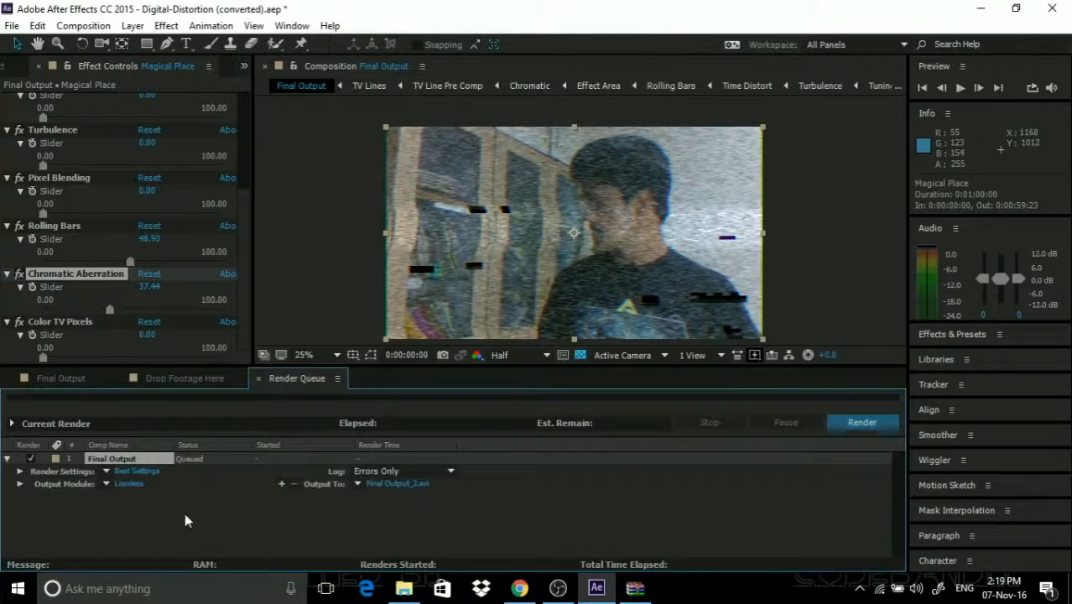
pyautogui.click(130, 484)
pyautogui.click(378, 450)
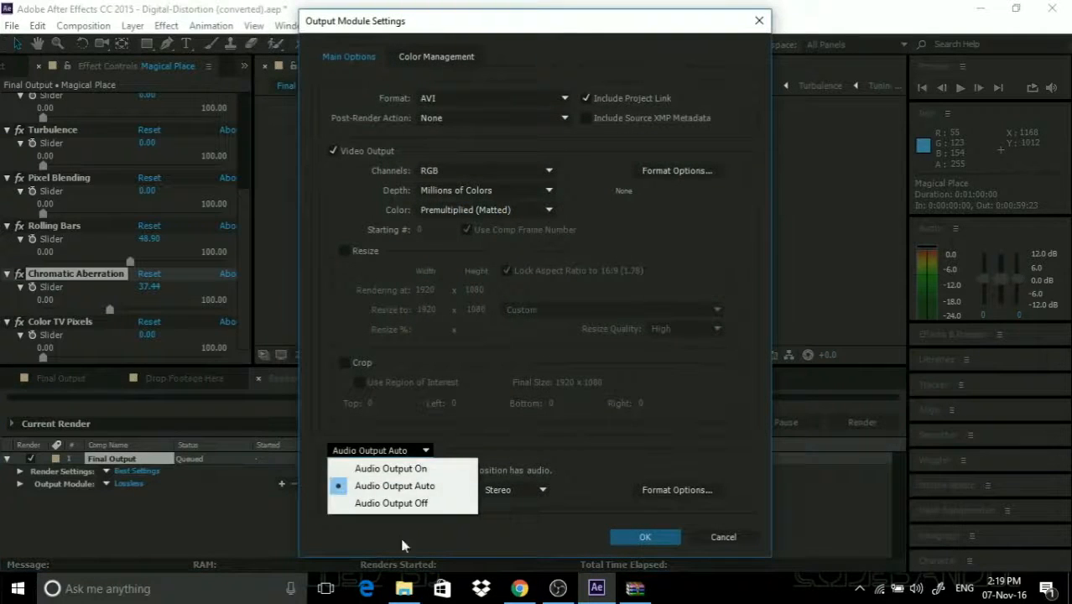
pyautogui.click(418, 503)
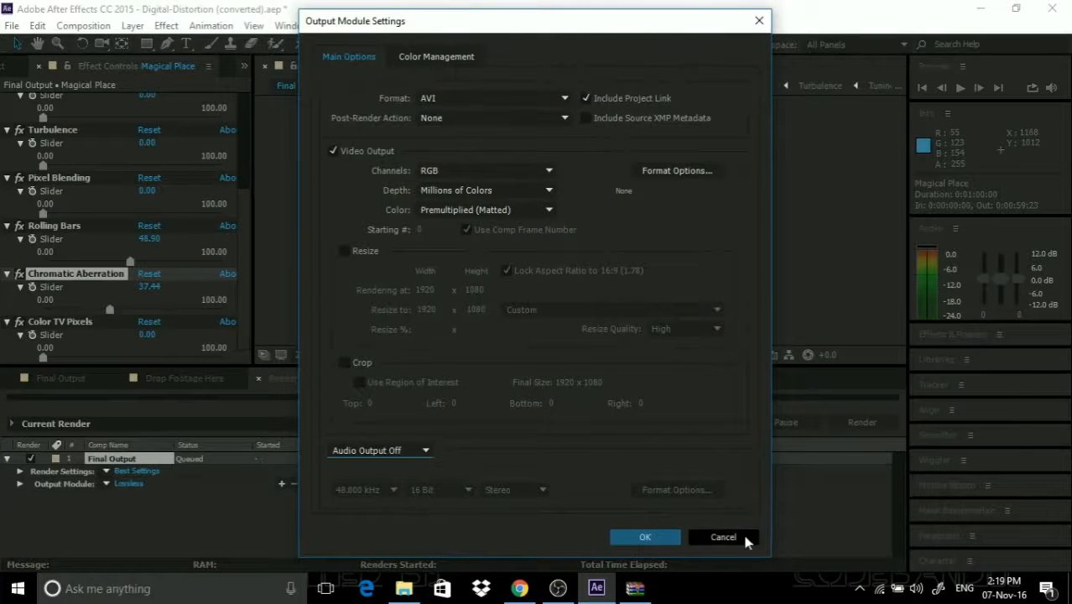
pyautogui.click(723, 536)
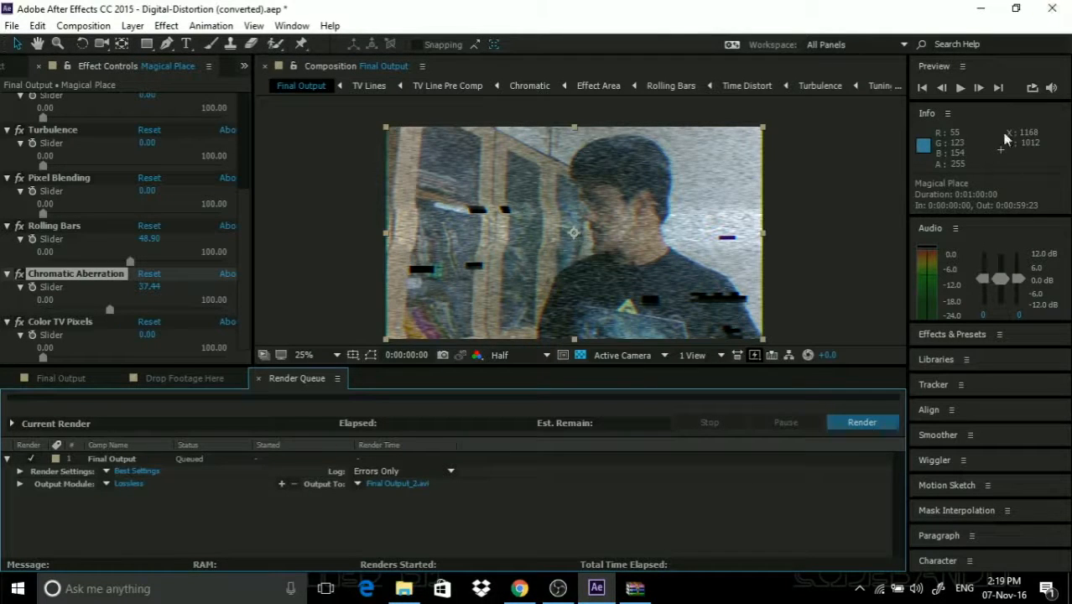
# - Close After Effects without saving the project and go to Local Disk (F:) in File Explorer
pyautogui.click(1052, 8)
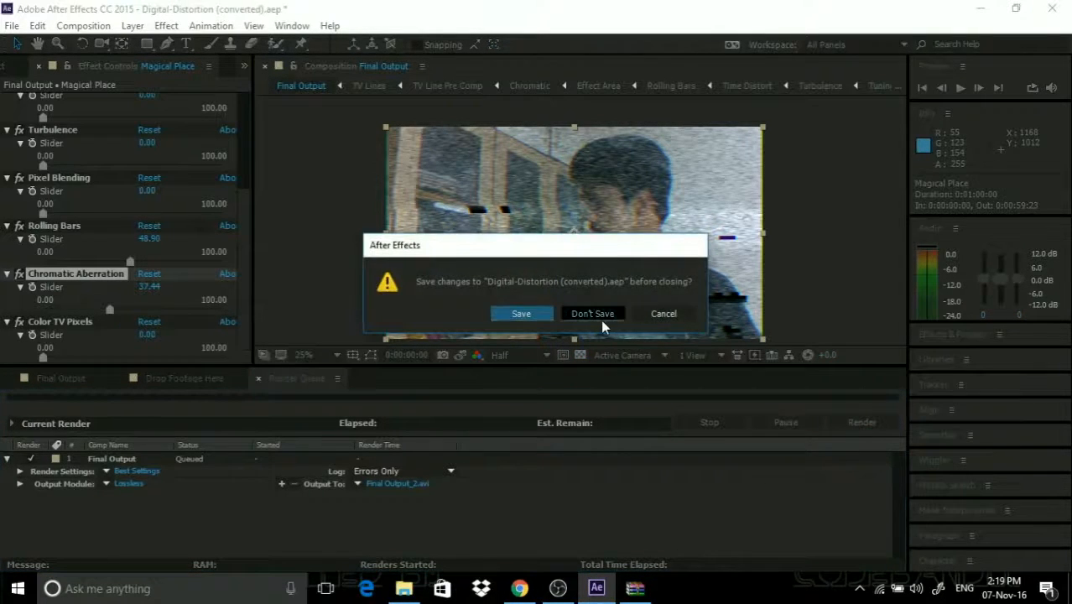
pyautogui.click(592, 314)
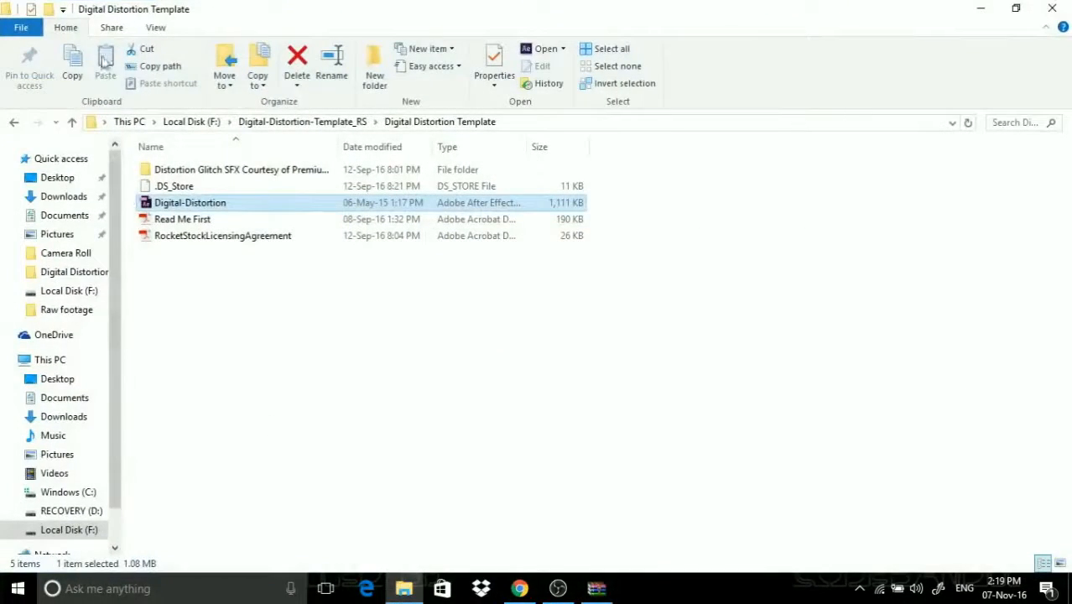
pyautogui.click(191, 124)
# - Play the rendered Final Output video from Local Disk (F:) and close the media player
pyautogui.click(453, 214)
pyautogui.doubleClick(451, 213)
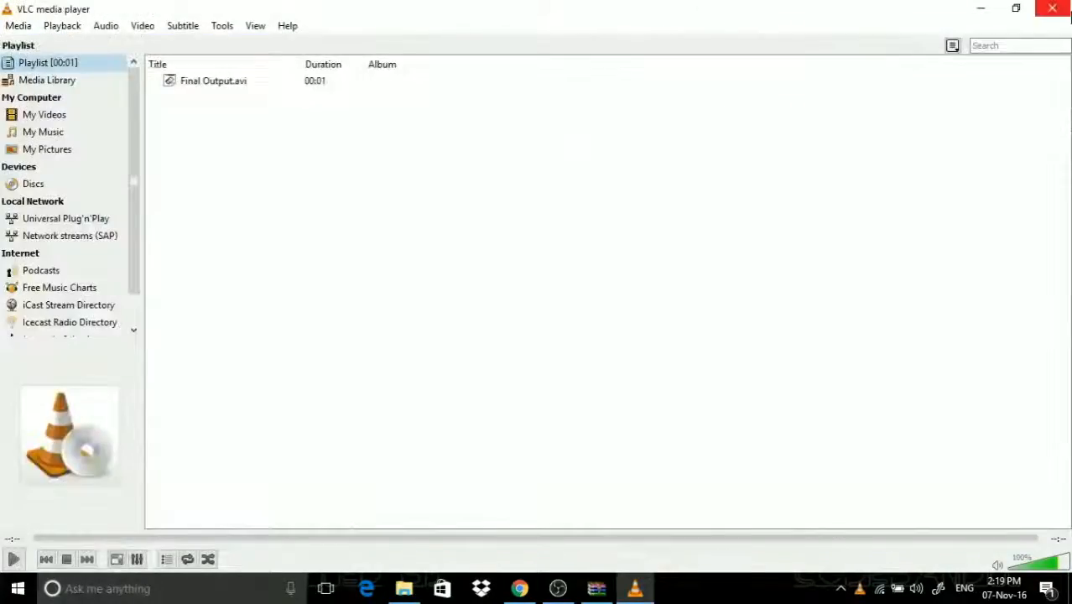
pyautogui.click(1052, 9)
pyautogui.click(517, 200)
pyautogui.doubleClick(517, 199)
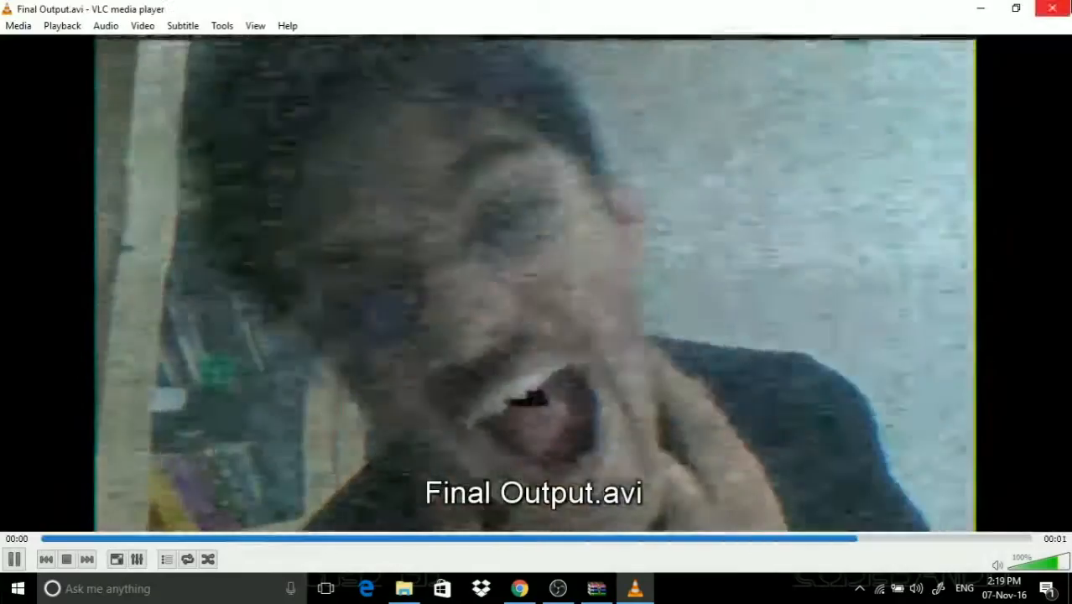
pyautogui.click(1052, 8)
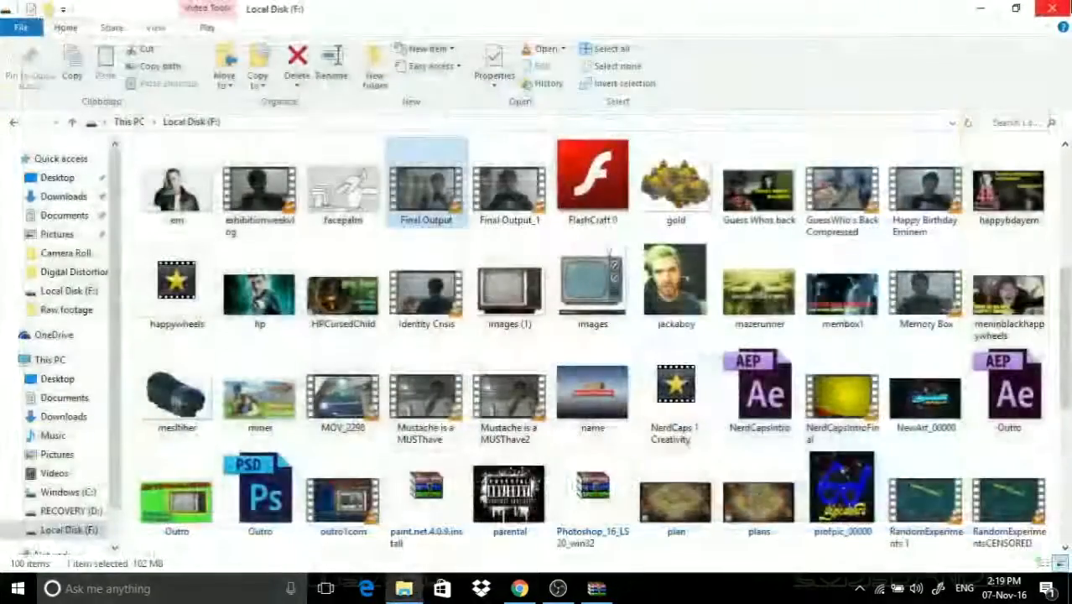
# - Launch VideoPad Video Editor, certify non-commercial home use and dismiss the welcome dialog
pyautogui.click(107, 588)
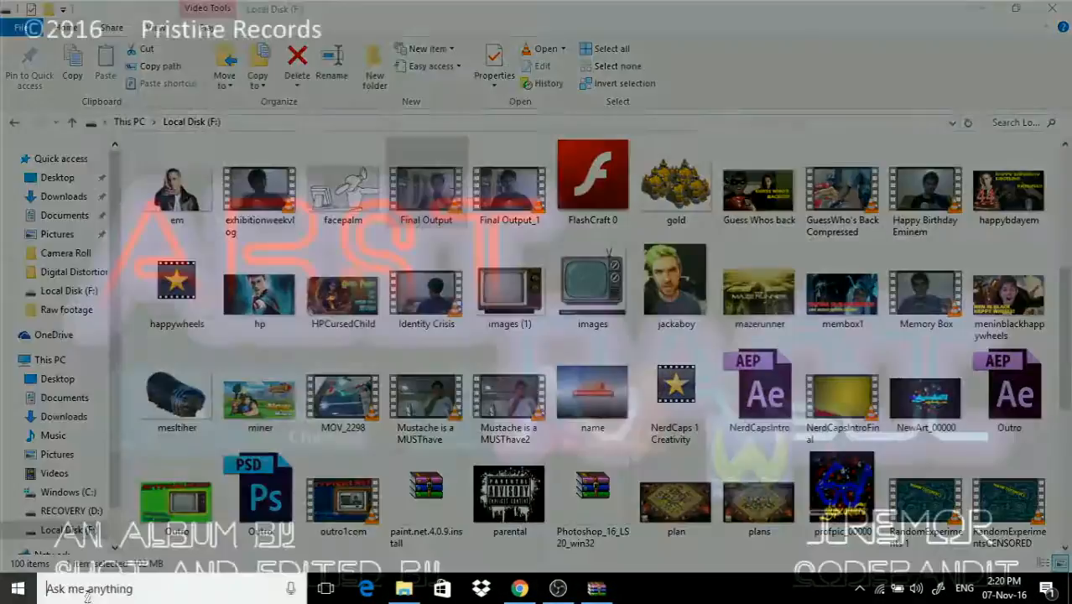
pyautogui.write('video')
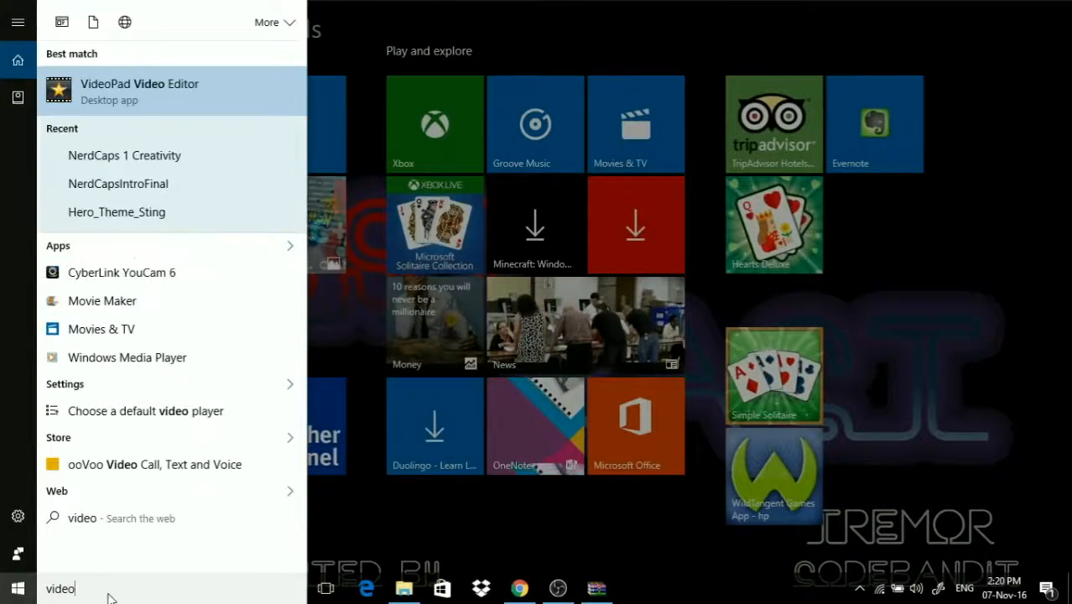
pyautogui.press('Return')
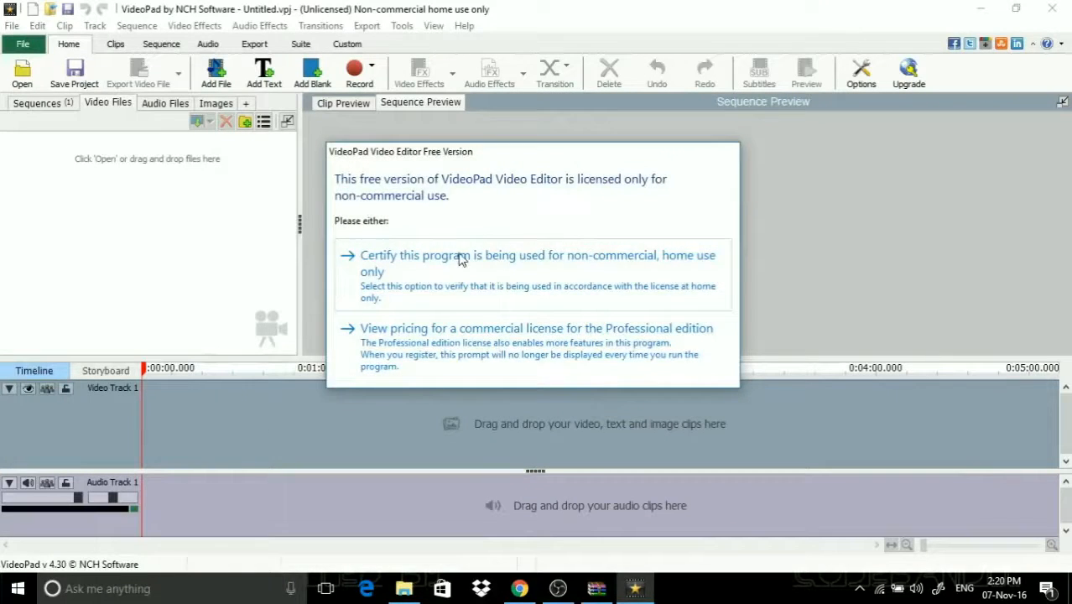
pyautogui.click(459, 260)
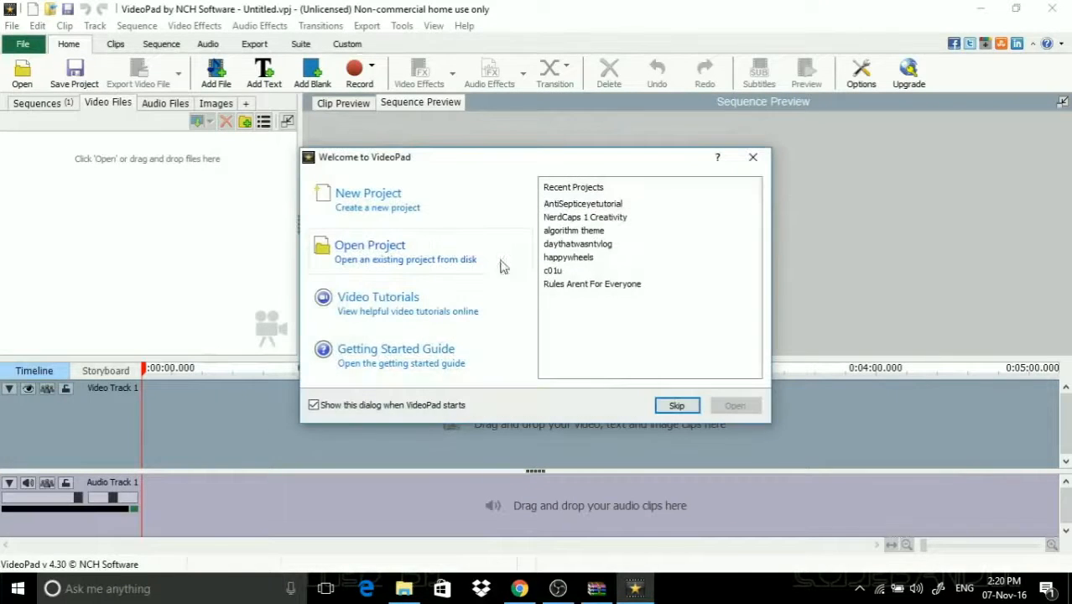
pyautogui.press('Escape')
# - Add Final Output_1.avi from Local Disk (F:) to the project's video files
pyautogui.rightClick(101, 217)
pyautogui.click(134, 218)
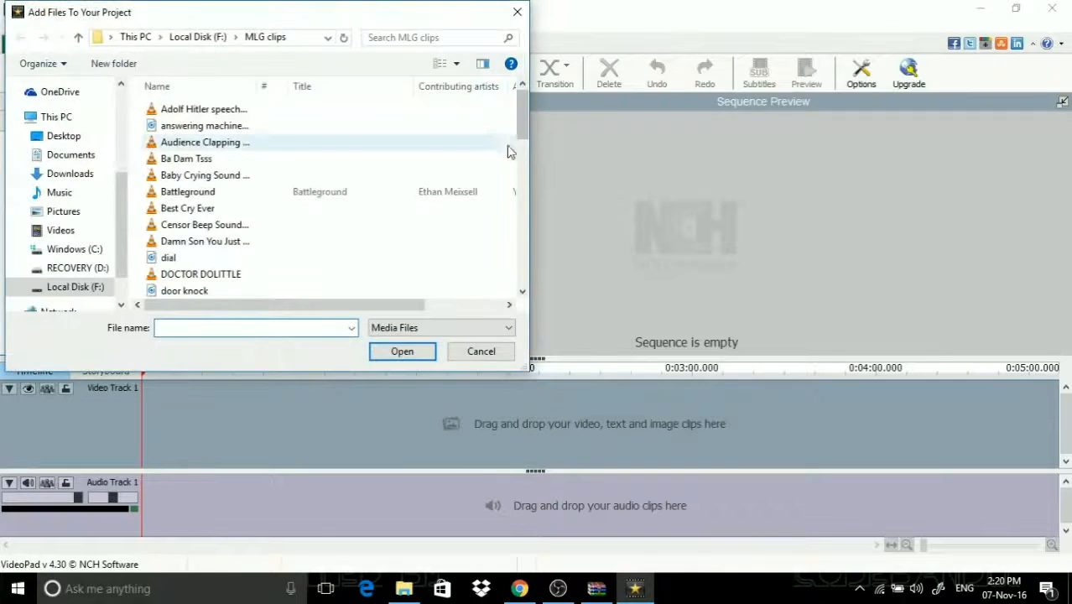
pyautogui.click(201, 37)
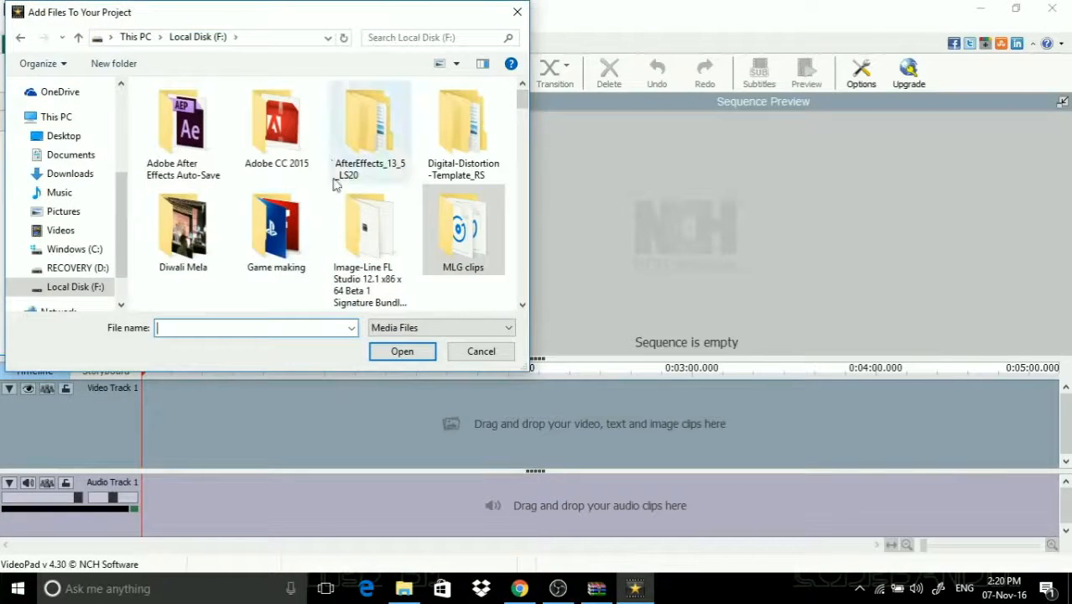
pyautogui.moveTo(517, 99); pyautogui.dragTo(522, 184)
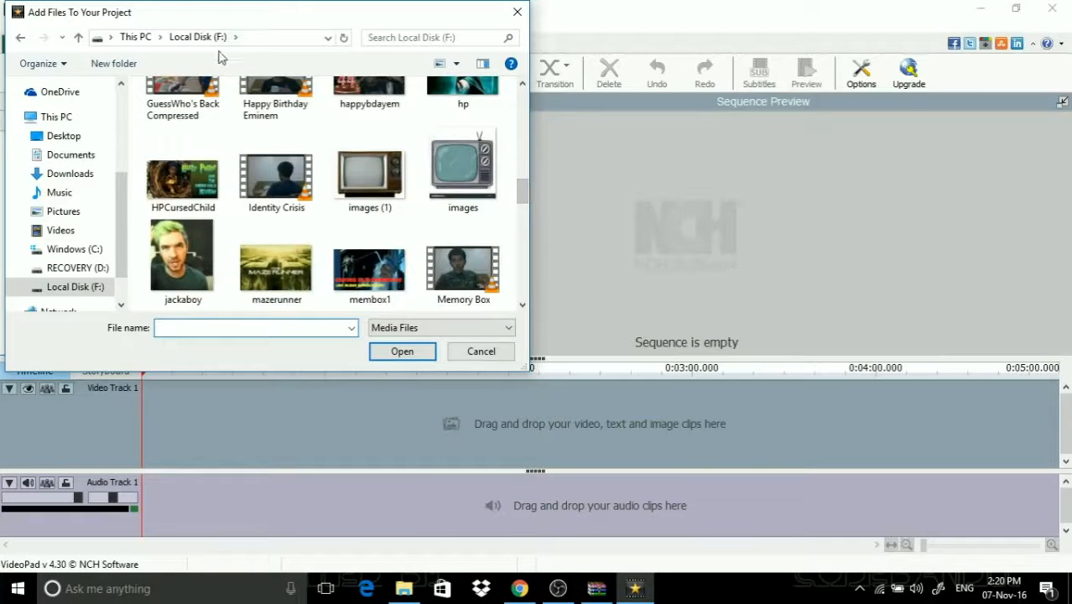
pyautogui.write('f')
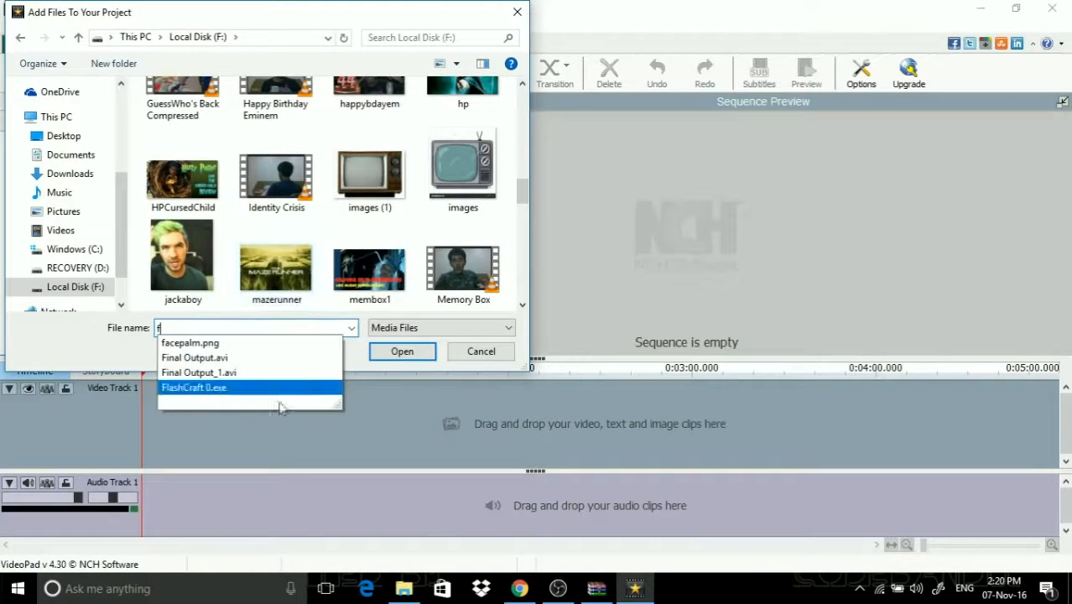
pyautogui.click(296, 372)
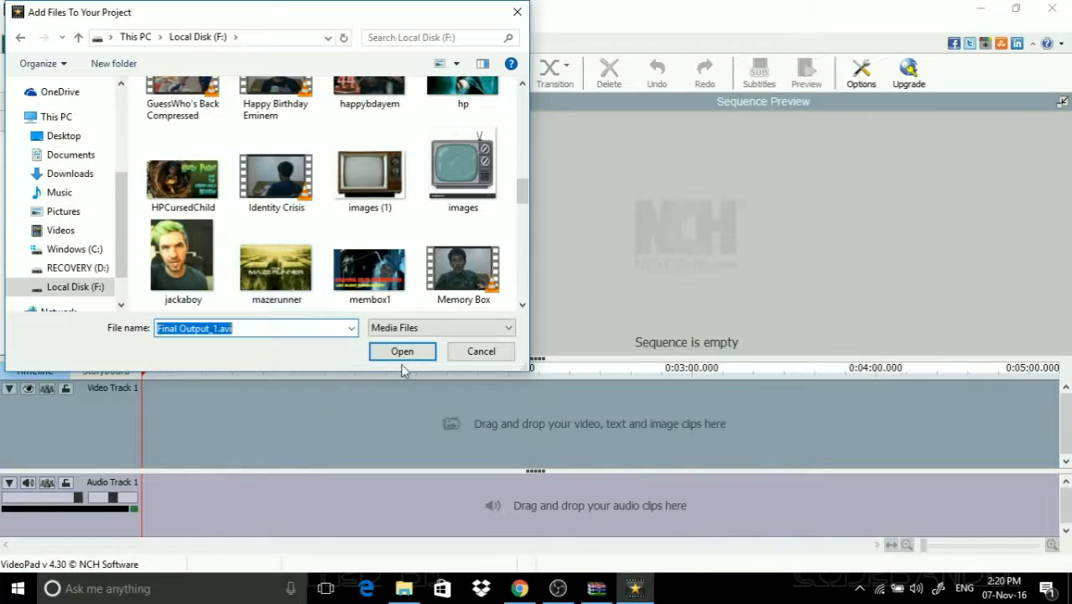
pyautogui.click(401, 354)
# - Place Final Output_1.avi at the start of Video Track 1 and scrub through its frames
pyautogui.moveTo(31, 159); pyautogui.dragTo(193, 396)
pyautogui.moveTo(146, 371); pyautogui.dragTo(295, 380)
pyautogui.moveTo(309, 378); pyautogui.dragTo(419, 385)
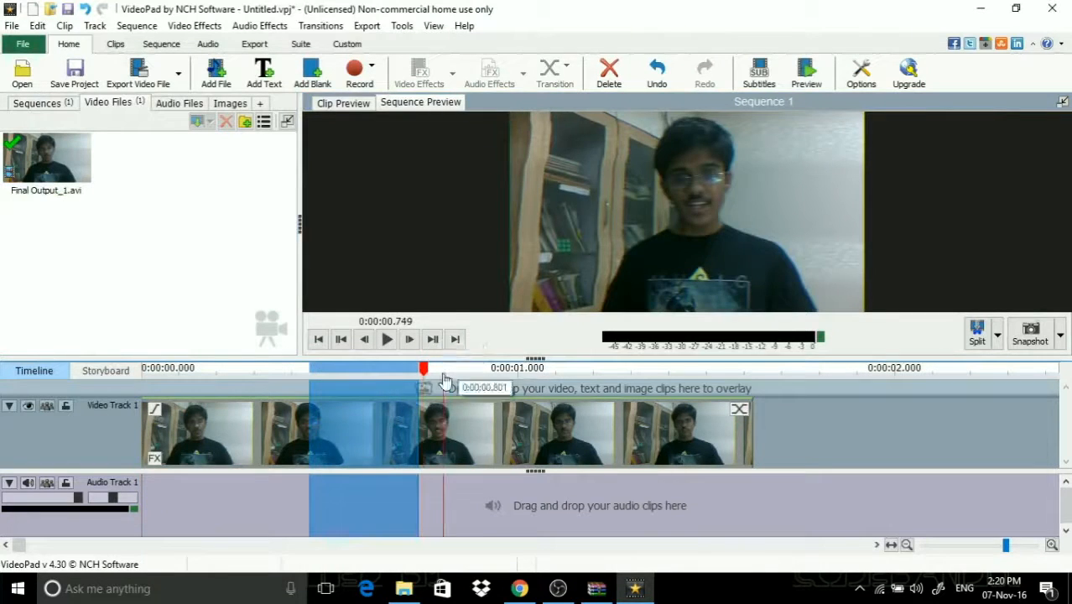
pyautogui.click(478, 391)
# - Browse to the Camera Roll folder in Pictures and preview WIN_20161106_19_22_32_Pro.mp4 in VLC media player
pyautogui.rightClick(234, 223)
pyautogui.click(267, 227)
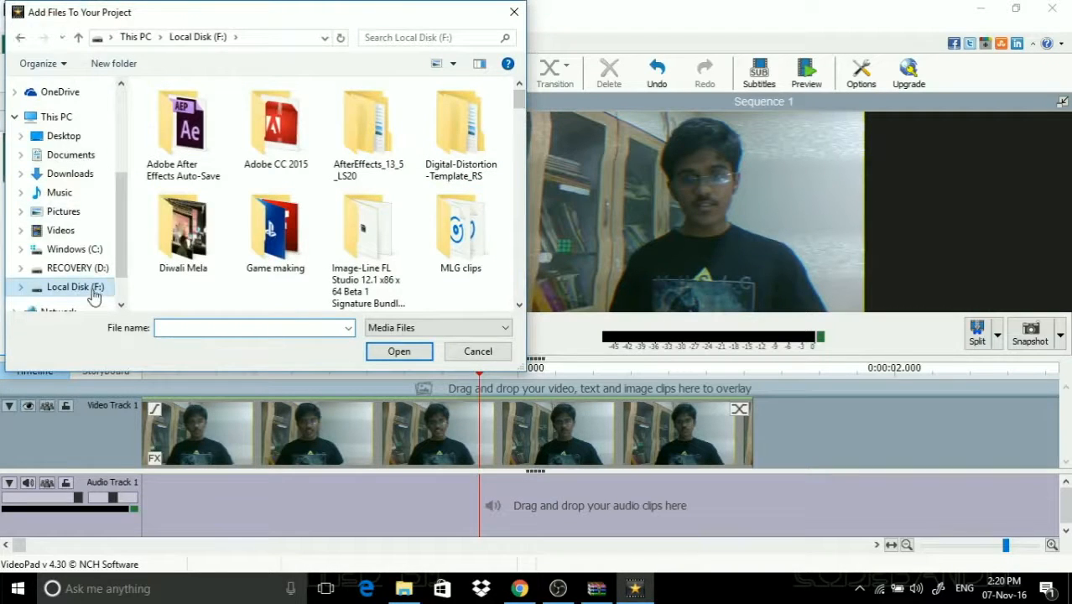
pyautogui.click(64, 211)
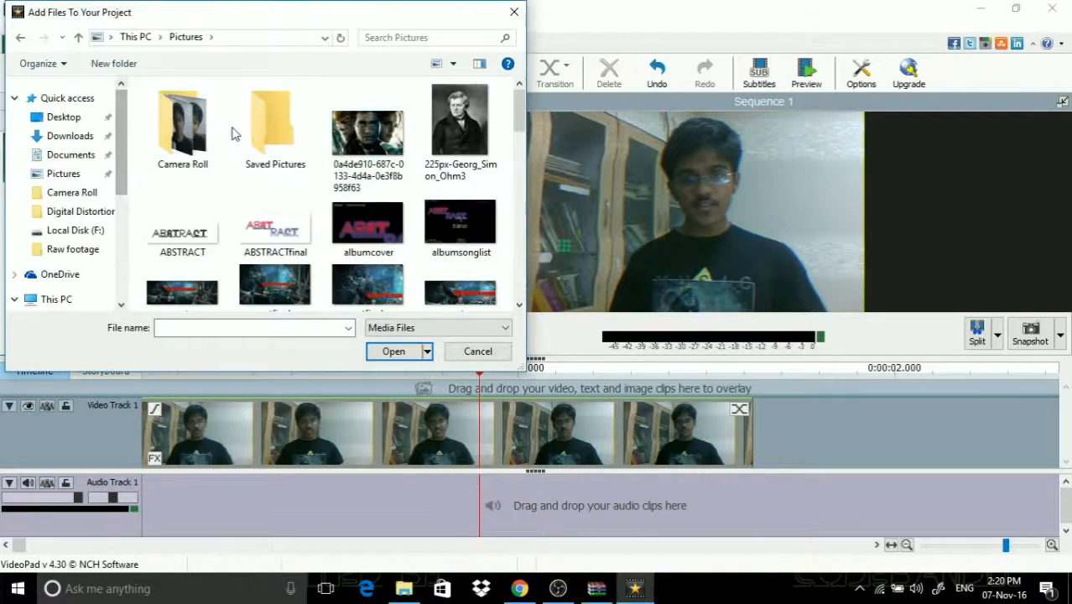
pyautogui.doubleClick(214, 126)
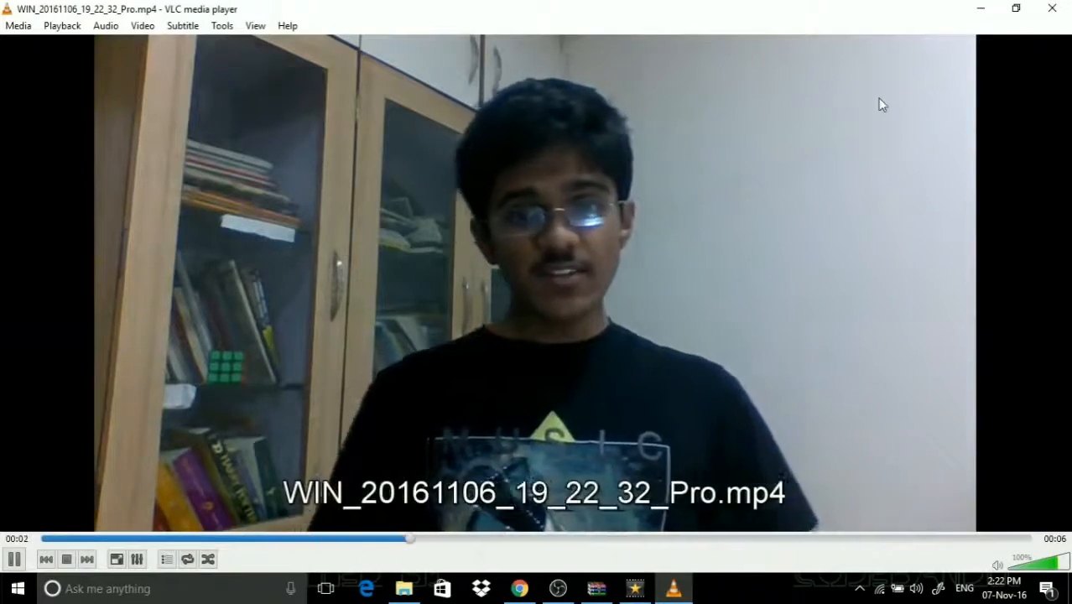
pyautogui.click(1054, 12)
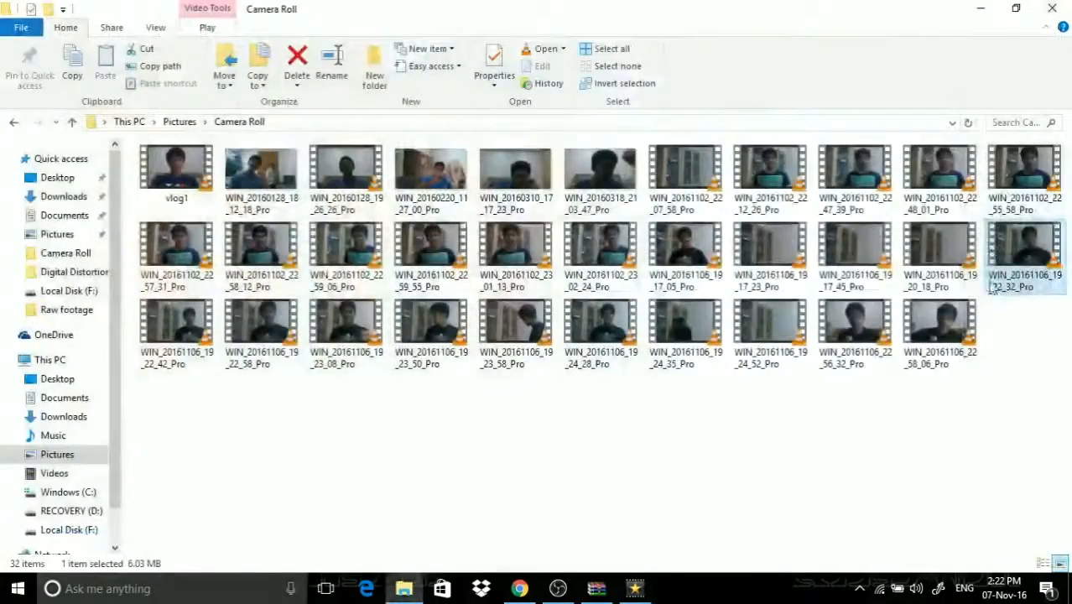
# - Bring WIN_20161106_19_22_32_Pro.mp4 into the VideoPad project and place it before the glitch clip on Video Track 1
pyautogui.click(635, 590)
pyautogui.moveTo(635, 596); pyautogui.dragTo(193, 234)
pyautogui.moveTo(175, 183); pyautogui.dragTo(181, 444)
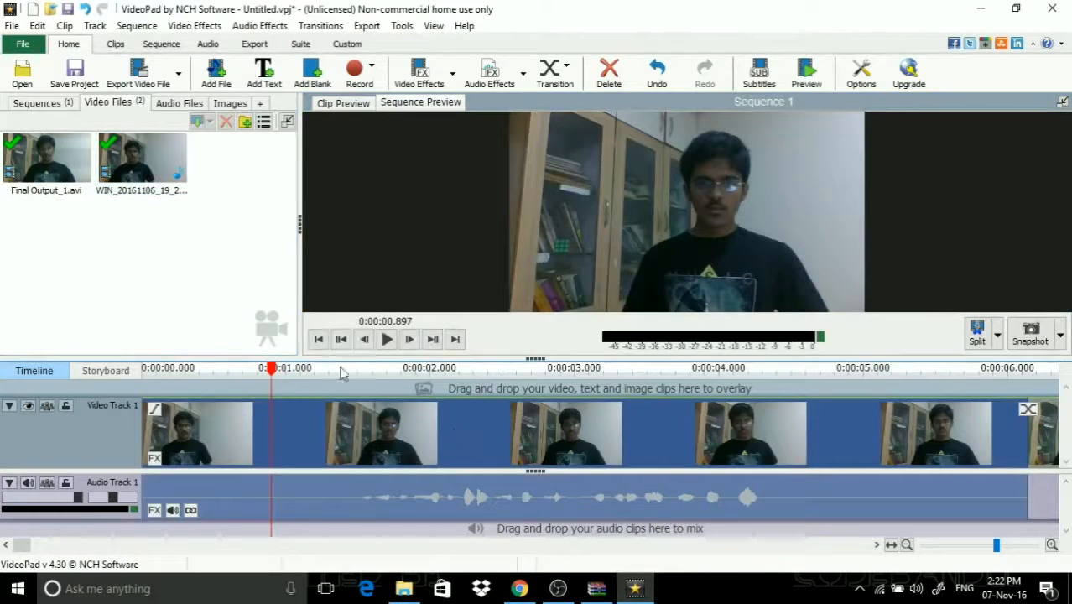
# - Split the camera clip at 0:00:01.426 and delete the silent section before the cut
pyautogui.moveTo(277, 374); pyautogui.dragTo(333, 375)
pyautogui.click(303, 375)
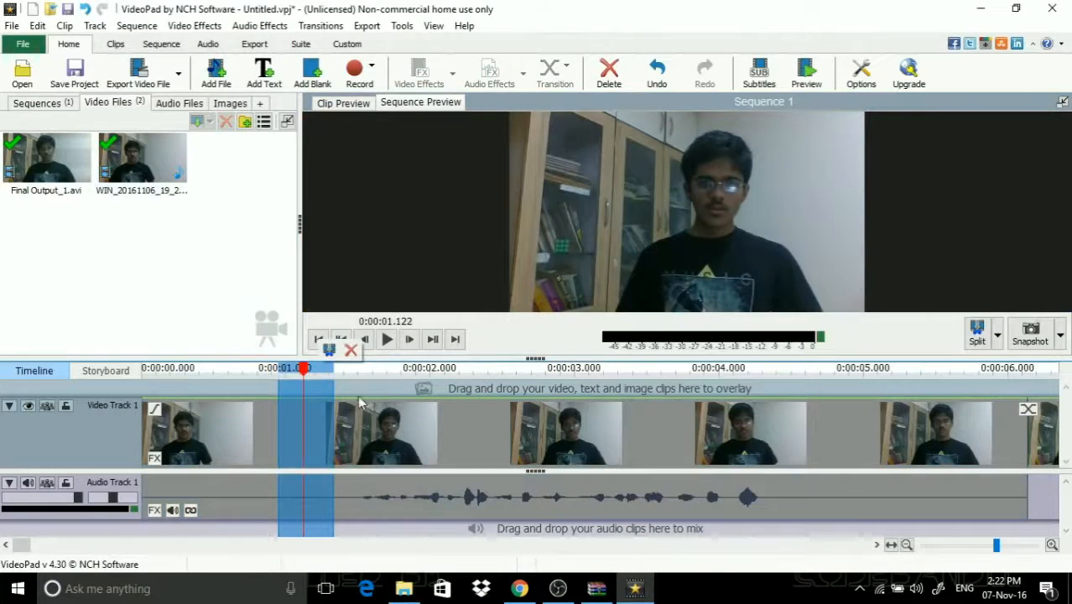
pyautogui.click(355, 379)
pyautogui.click(347, 374)
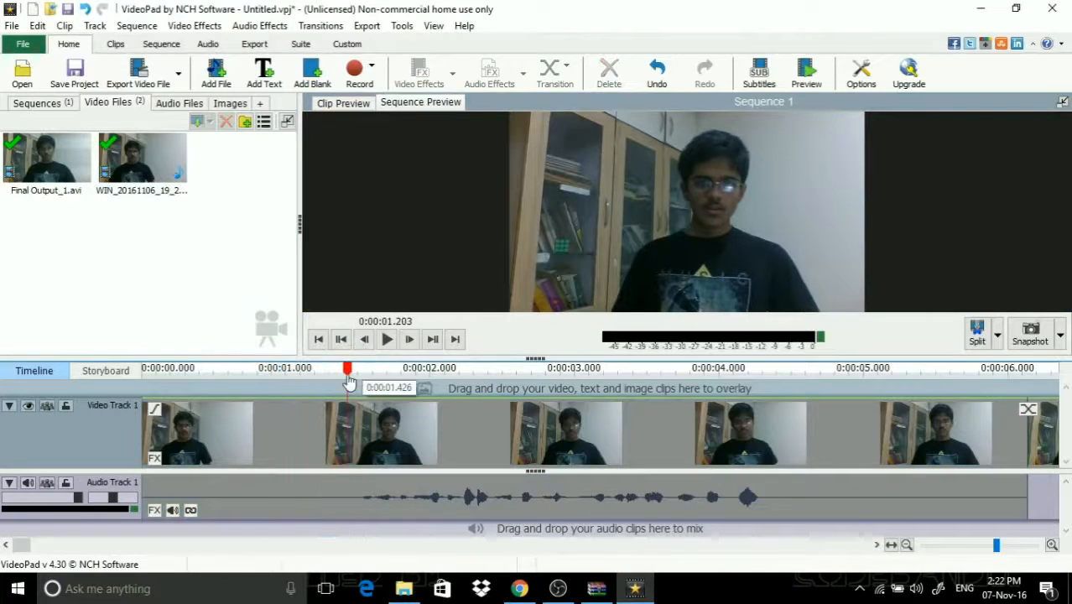
pyautogui.click(977, 331)
pyautogui.click(262, 443)
pyautogui.press('Delete')
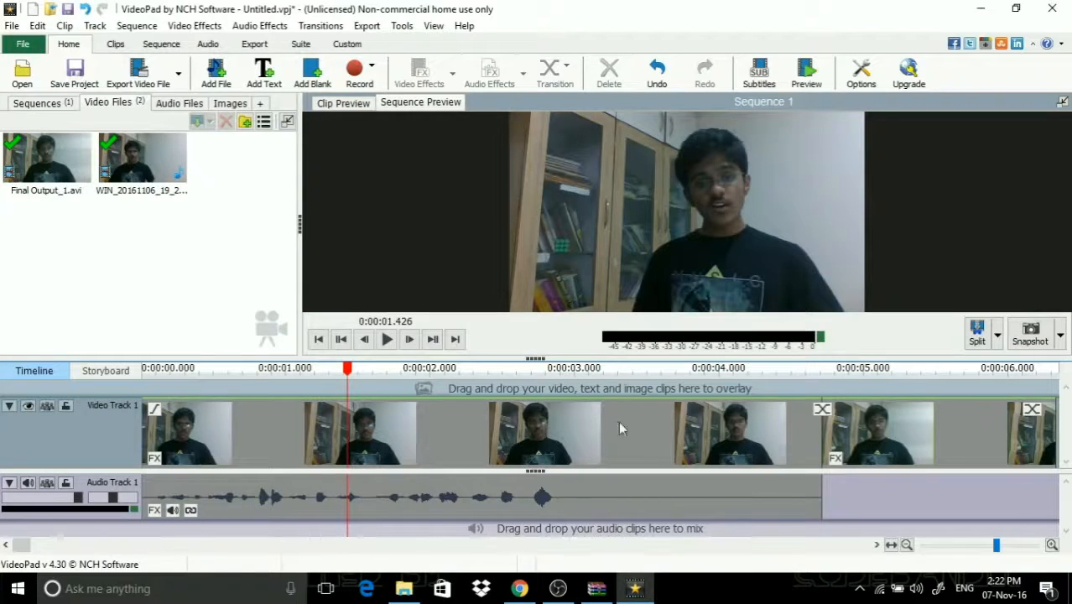
# - Play the sequence from the start, pause it and place the playhead at 0:00:01.835
pyautogui.moveTo(366, 371); pyautogui.dragTo(124, 349)
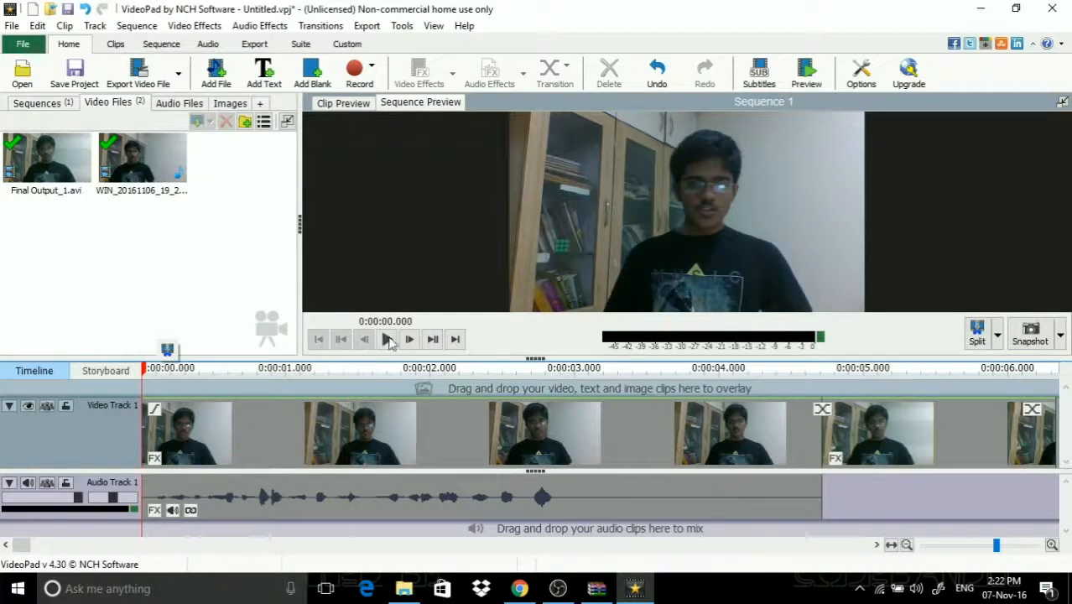
pyautogui.click(397, 340)
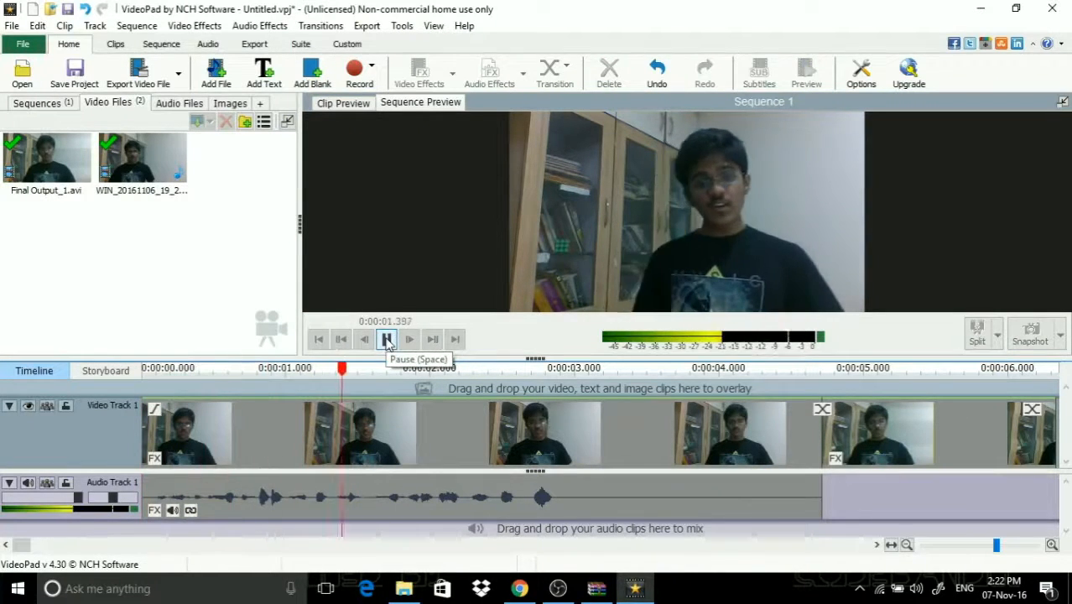
pyautogui.click(387, 342)
pyautogui.click(407, 367)
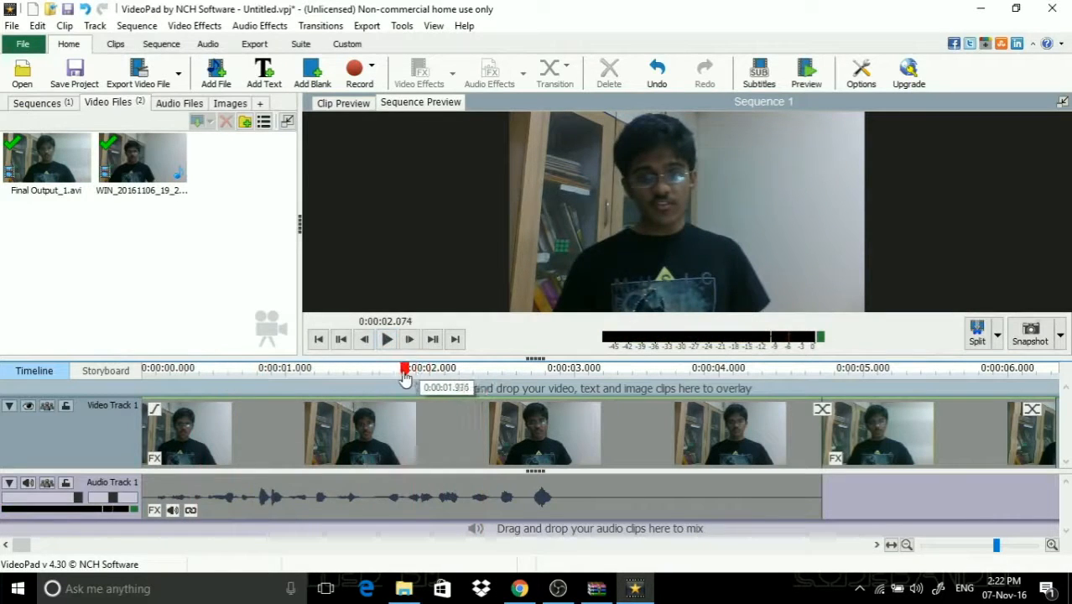
# - Unlink the camera clip's video from its audio and select each part separately to check
pyautogui.rightClick(441, 426)
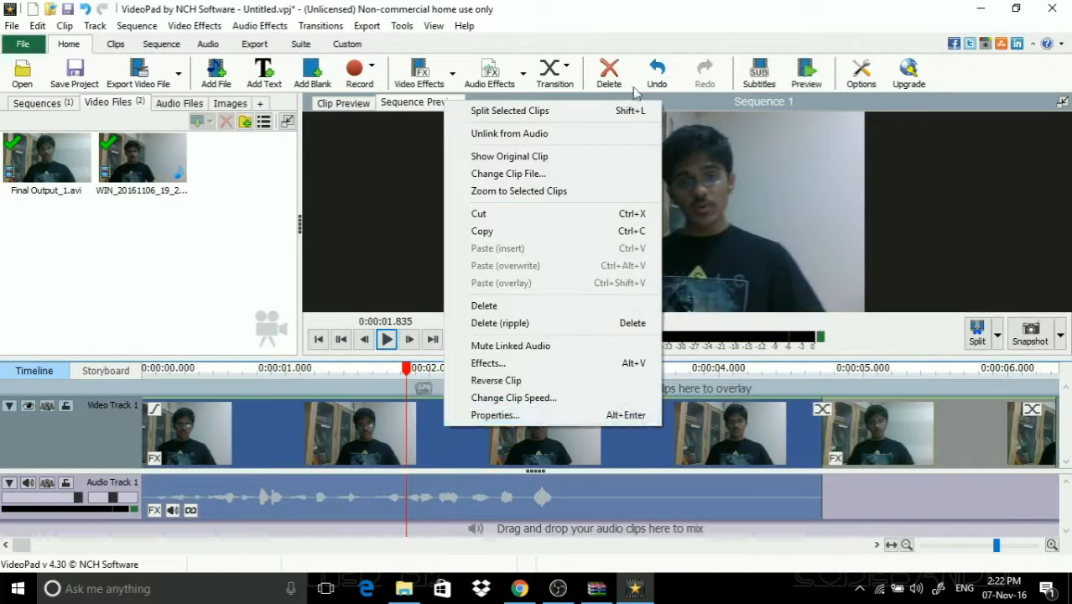
pyautogui.click(627, 134)
pyautogui.click(237, 503)
pyautogui.click(273, 422)
pyautogui.click(281, 493)
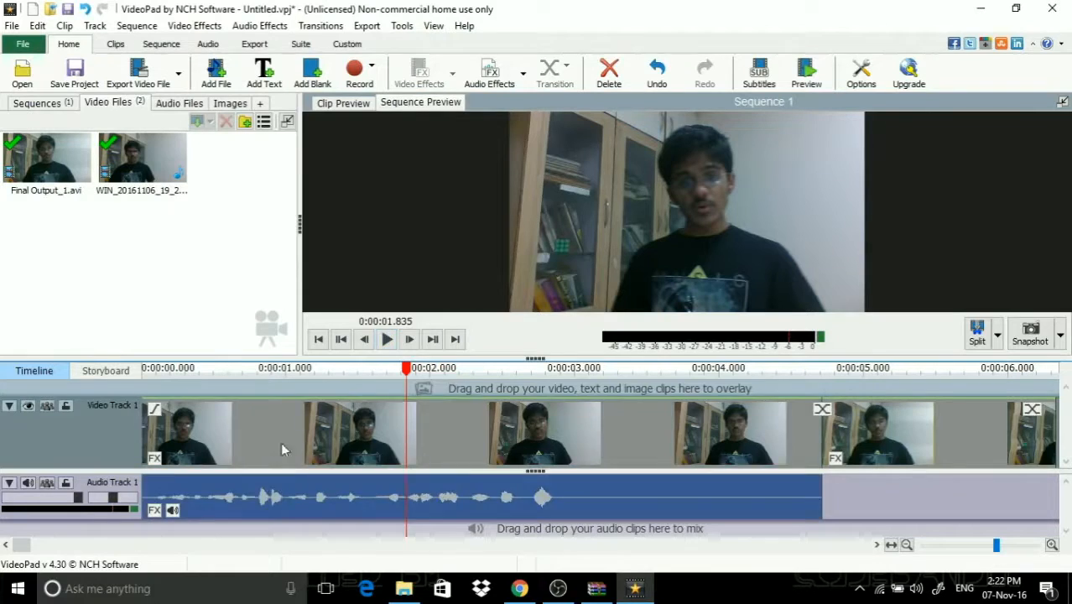
# - Split the camera video at 0:00:01.835 and replace its second part with the glitch clip, keeping the audio intact
pyautogui.click(281, 441)
pyautogui.rightClick(639, 411)
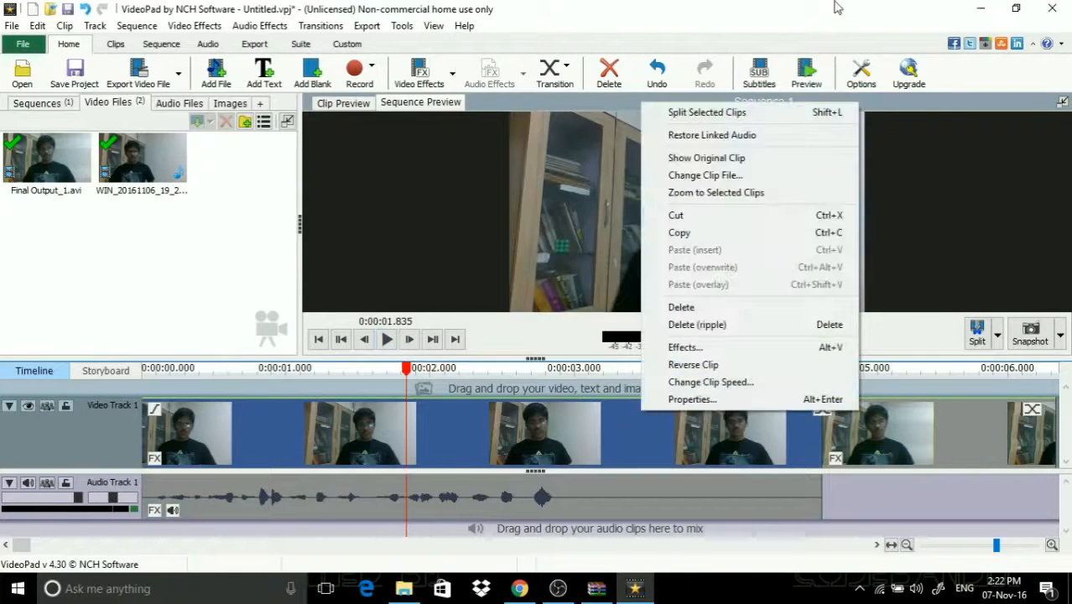
pyautogui.click(747, 109)
pyautogui.moveTo(632, 431); pyautogui.dragTo(516, 466)
# - Play the edited sequence from near its start to check the cut into the glitch clip
pyautogui.click(394, 382)
pyautogui.moveTo(394, 381); pyautogui.dragTo(159, 377)
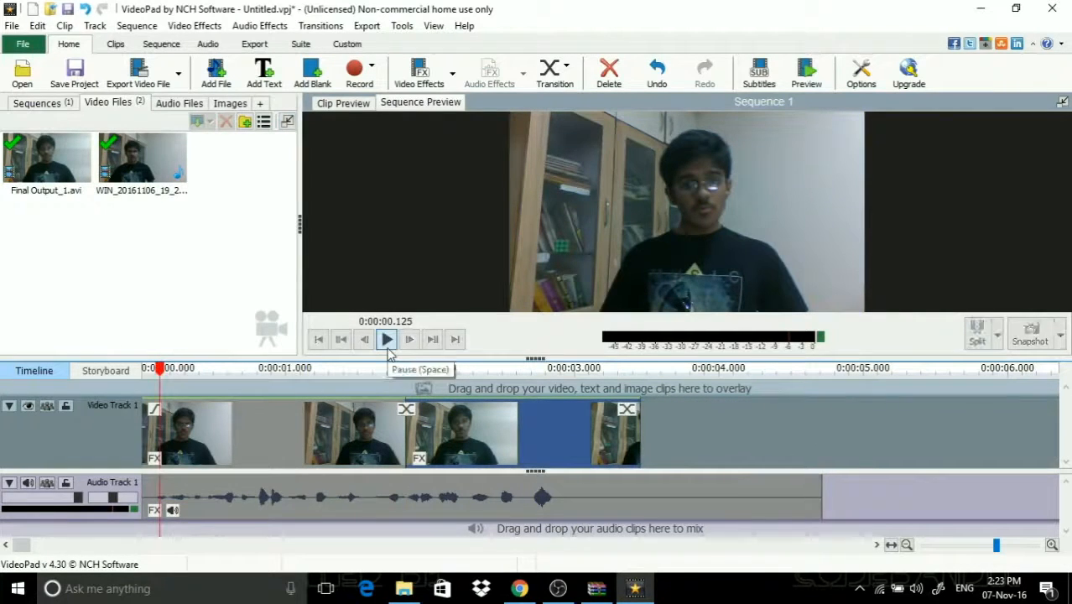
pyautogui.click(386, 344)
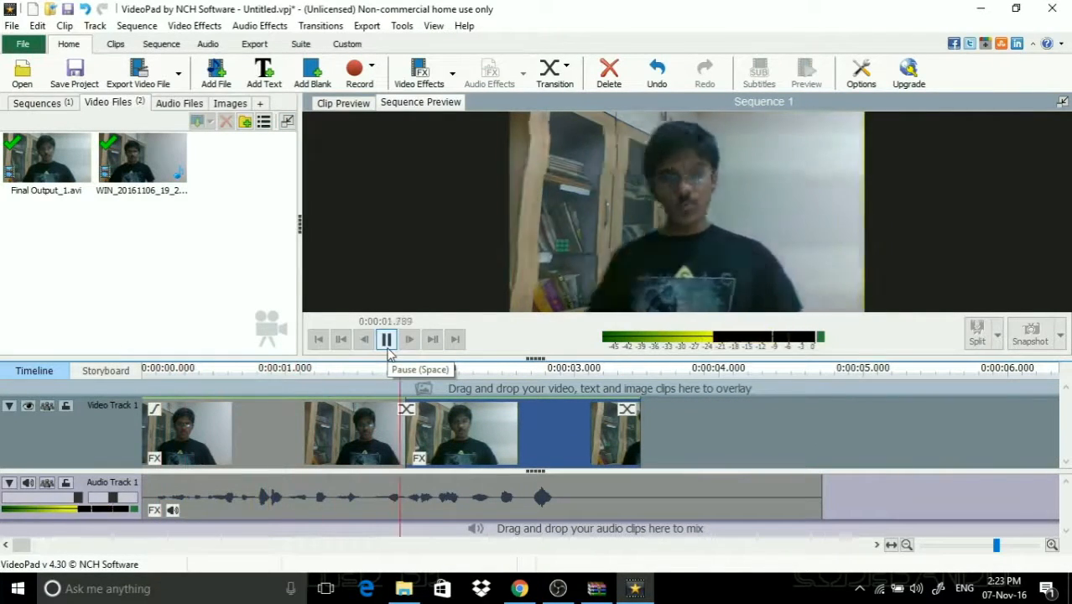
# - Trim the ends of the audio clip and the last video clip to the playhead at 0:00:02.918
pyautogui.click(387, 342)
pyautogui.click(387, 340)
pyautogui.click(386, 339)
pyautogui.click(564, 376)
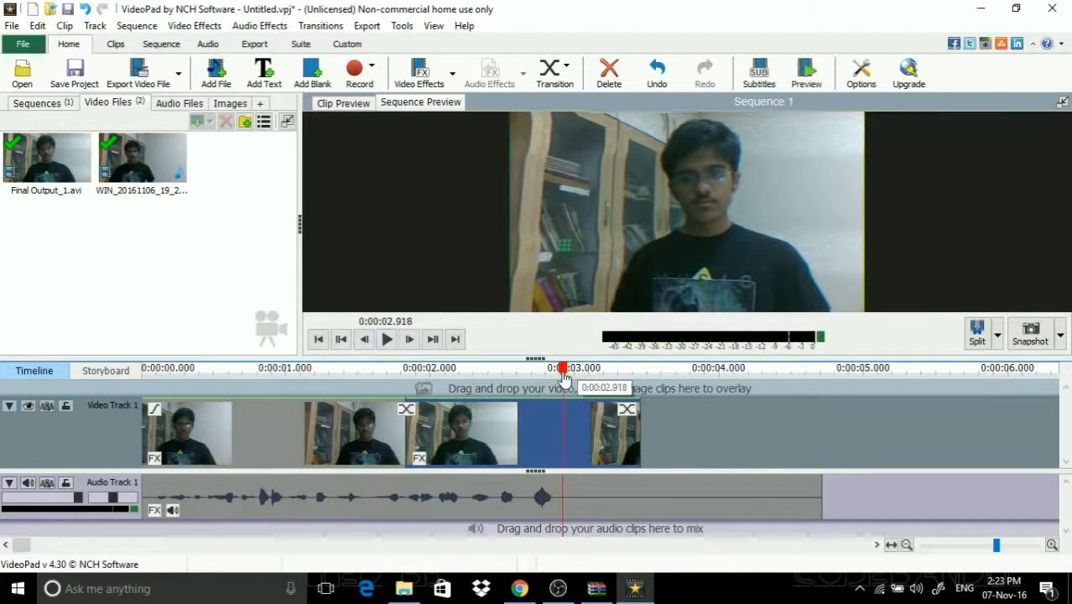
pyautogui.moveTo(822, 500); pyautogui.dragTo(562, 501)
pyautogui.moveTo(589, 452); pyautogui.dragTo(561, 452)
# - Import Final Output.avi from Local Disk (F:) into the project's video files
pyautogui.click(70, 195)
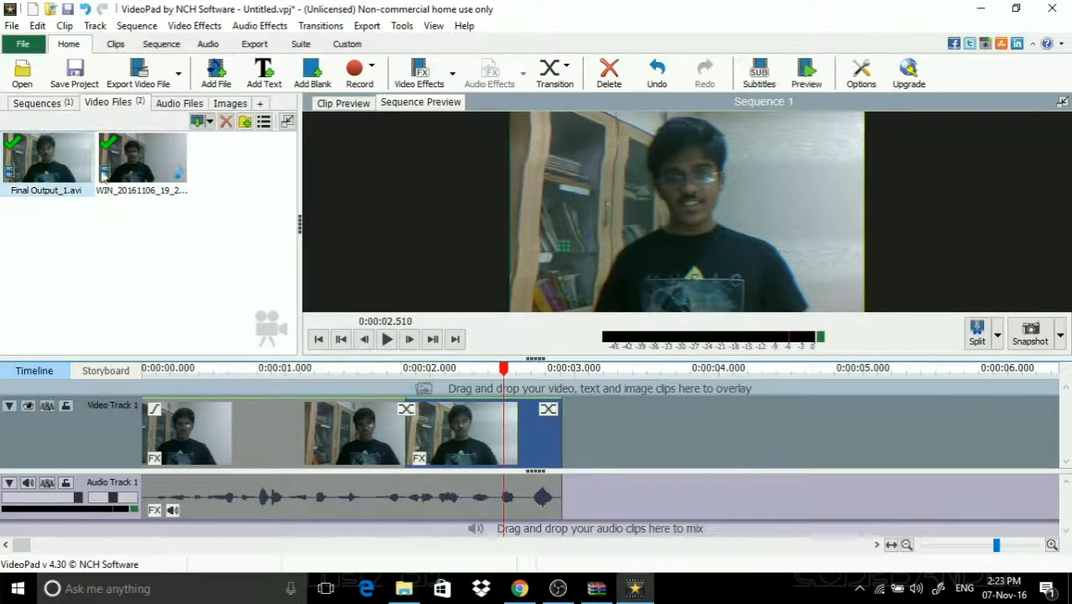
pyautogui.click(172, 152)
pyautogui.moveTo(457, 333); pyautogui.dragTo(251, 288)
pyautogui.rightClick(126, 283)
pyautogui.click(167, 285)
pyautogui.write('final')
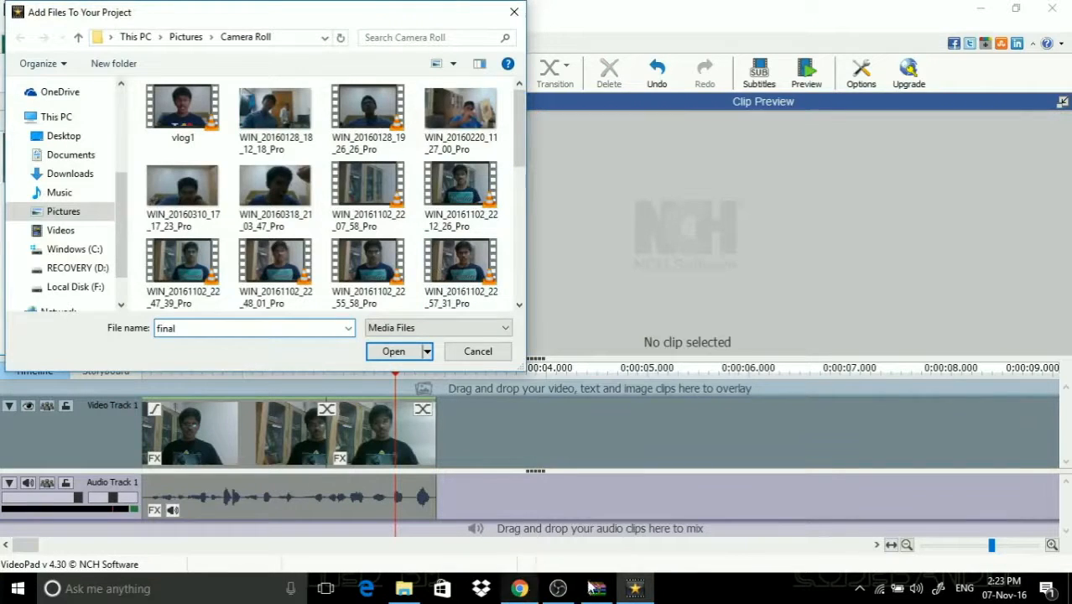
pyautogui.click(567, 592)
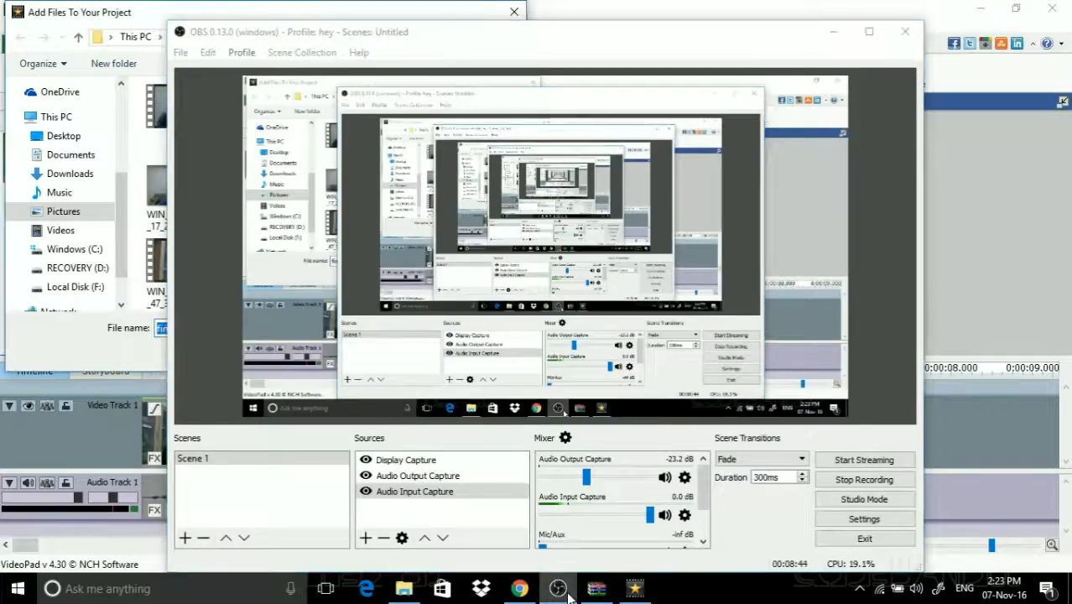
pyautogui.click(557, 588)
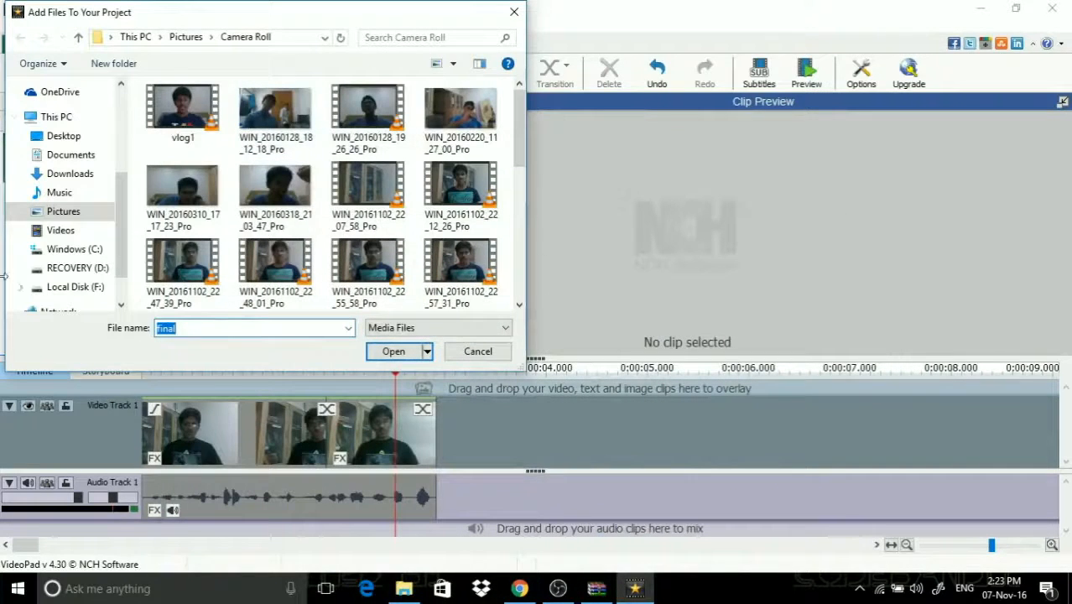
pyautogui.click(65, 287)
pyautogui.click(270, 330)
pyautogui.write('final')
pyautogui.press('Down')
pyautogui.press('Return')
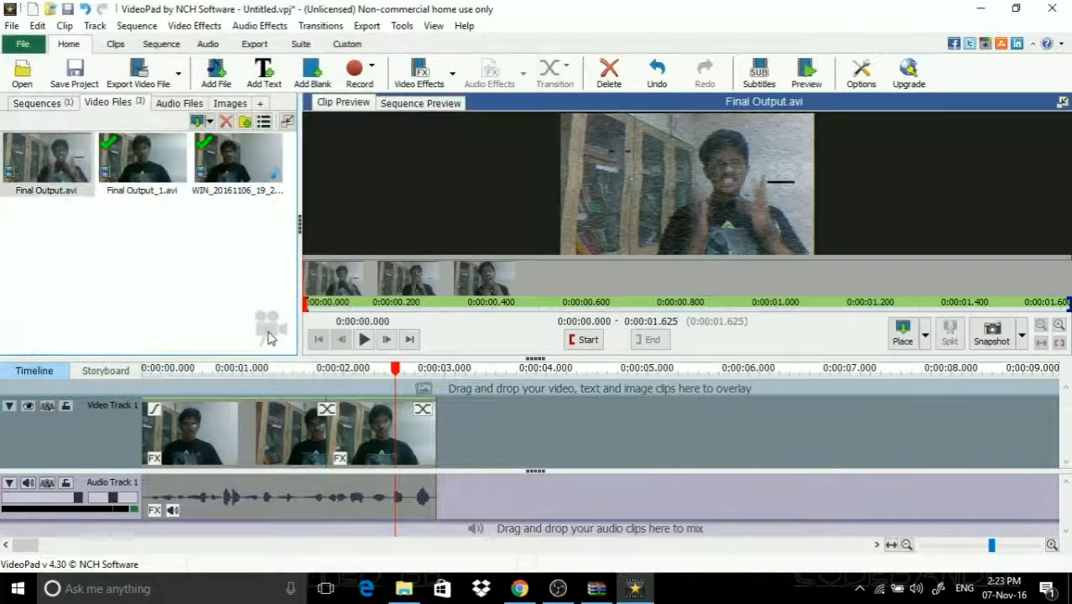
# - Append Final Output.avi to the end of the video track and trim its start to 0:00:03.360
pyautogui.moveTo(70, 161); pyautogui.dragTo(465, 436)
pyautogui.moveTo(49, 172); pyautogui.dragTo(489, 442)
pyautogui.click(460, 385)
pyautogui.click(513, 389)
pyautogui.moveTo(542, 395); pyautogui.dragTo(407, 379)
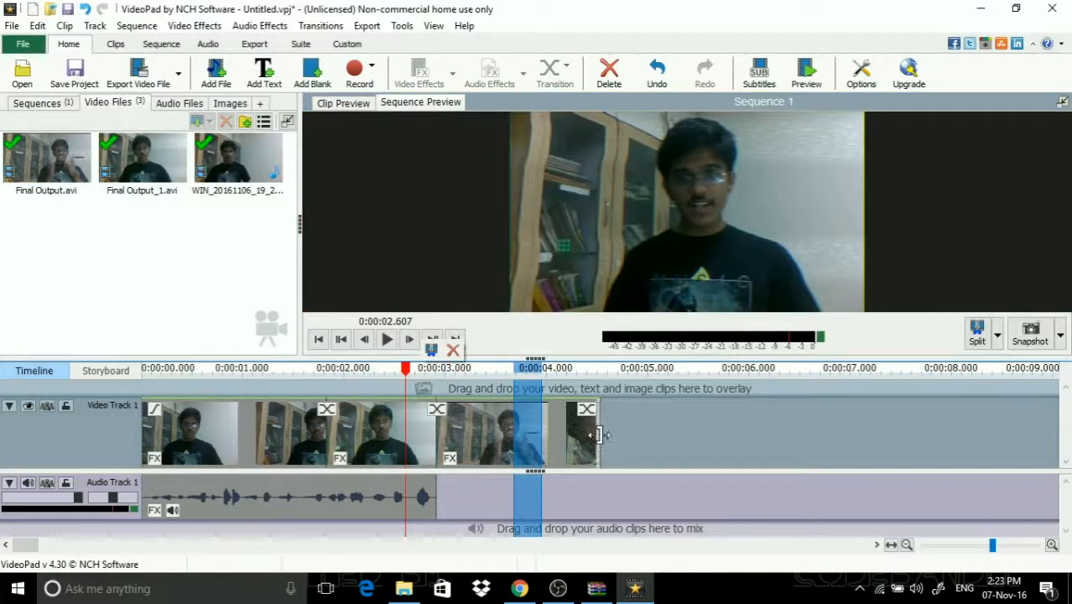
pyautogui.click(481, 379)
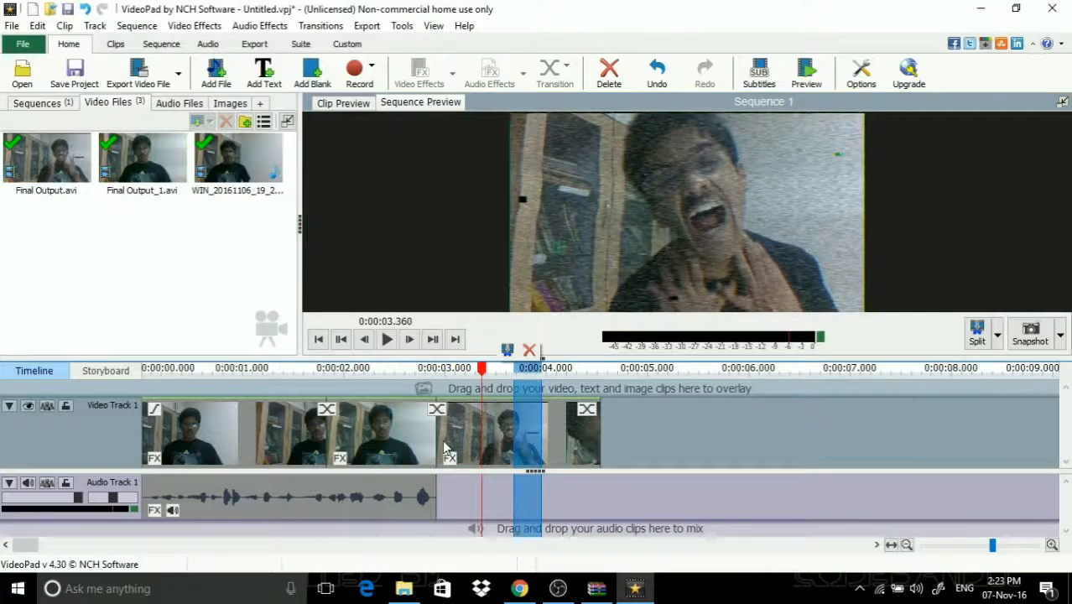
pyautogui.moveTo(437, 440); pyautogui.dragTo(482, 436)
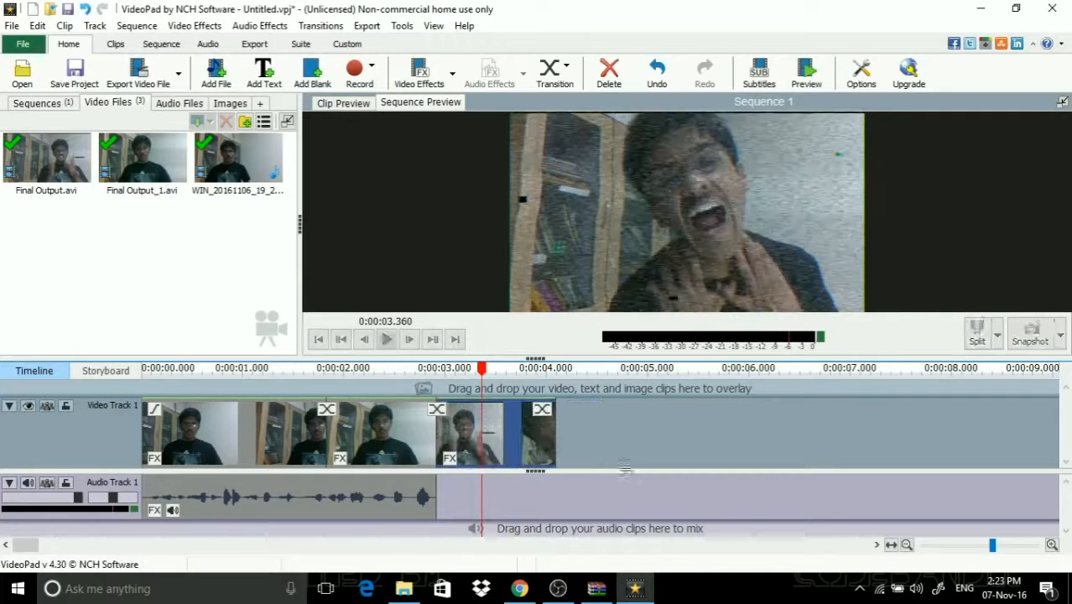
# - Shorten the end of the appended Final Output.avi clip so the video ends at 0:00:03.074
pyautogui.moveTo(992, 547)
pyautogui.mouseDown()
pyautogui.moveTo(1020, 546)
pyautogui.moveTo(1007, 547)
pyautogui.mouseUp()
pyautogui.moveTo(855, 448); pyautogui.dragTo(506, 433)
pyautogui.moveTo(1011, 546); pyautogui.dragTo(991, 545)
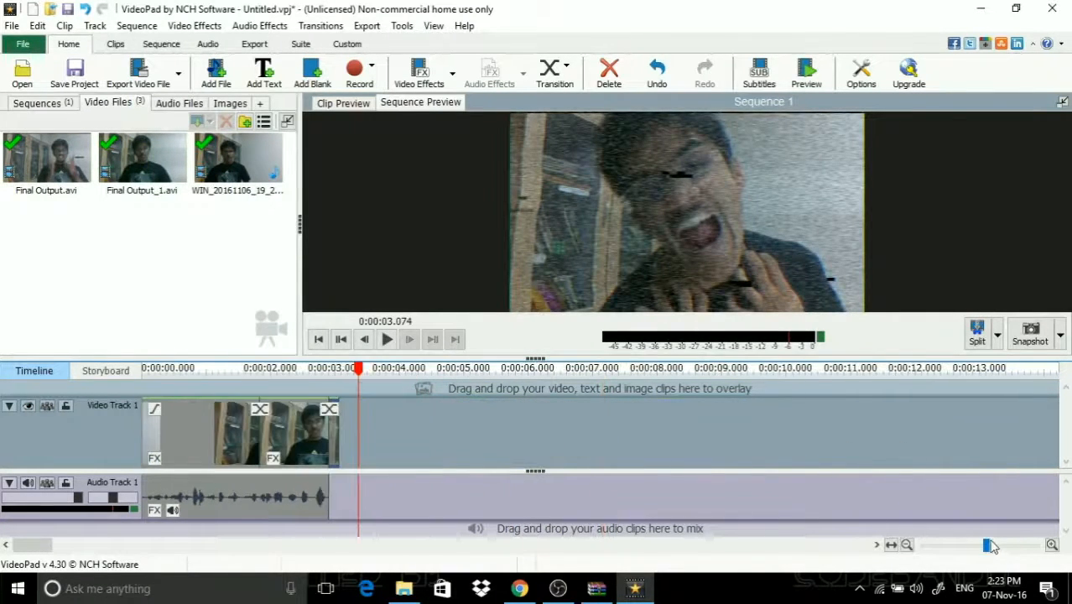
# - Append Final Output_1.avi to the end of the video track and trim its start to 0:00:04.316
pyautogui.moveTo(329, 369)
pyautogui.mouseDown()
pyautogui.moveTo(303, 369)
pyautogui.moveTo(335, 369)
pyautogui.moveTo(312, 372)
pyautogui.mouseUp()
pyautogui.moveTo(144, 192); pyautogui.dragTo(360, 430)
pyautogui.moveTo(356, 374); pyautogui.dragTo(421, 396)
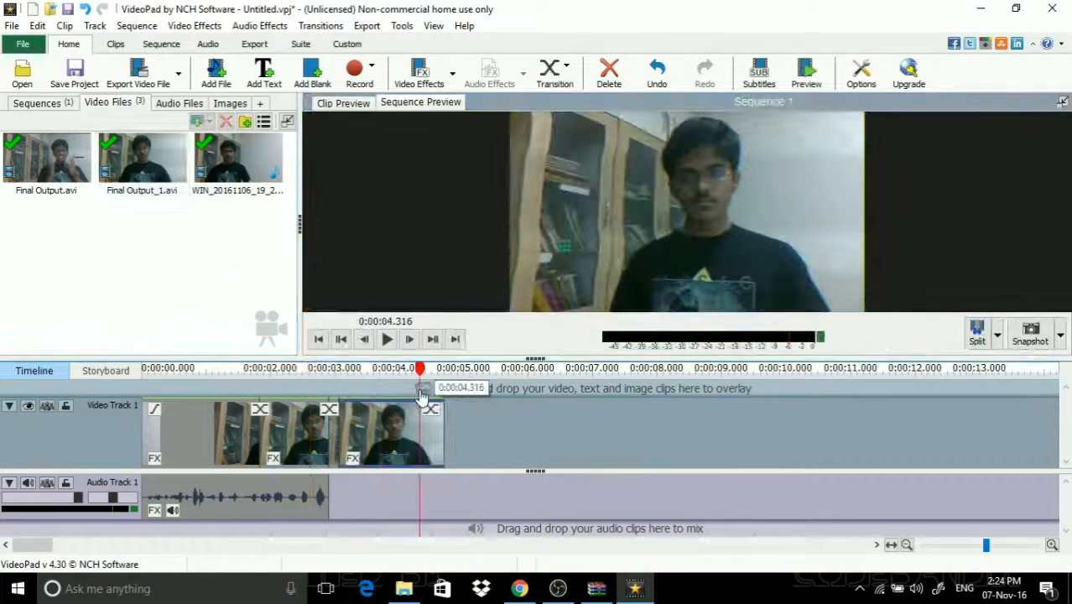
pyautogui.moveTo(344, 438); pyautogui.dragTo(419, 438)
# - Append Final Output.avi once more after the last clip and trim its end to 0:00:04.068
pyautogui.moveTo(316, 374); pyautogui.dragTo(333, 378)
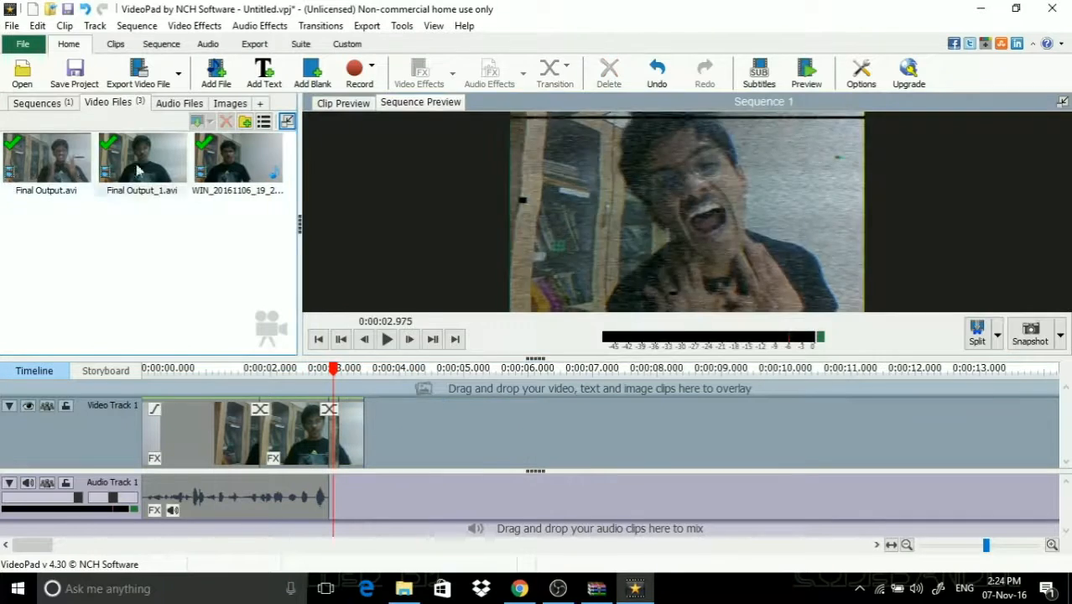
pyautogui.moveTo(50, 163); pyautogui.dragTo(369, 429)
pyautogui.moveTo(369, 374); pyautogui.dragTo(430, 384)
pyautogui.moveTo(467, 436); pyautogui.dragTo(403, 434)
pyautogui.moveTo(988, 546); pyautogui.dragTo(1007, 545)
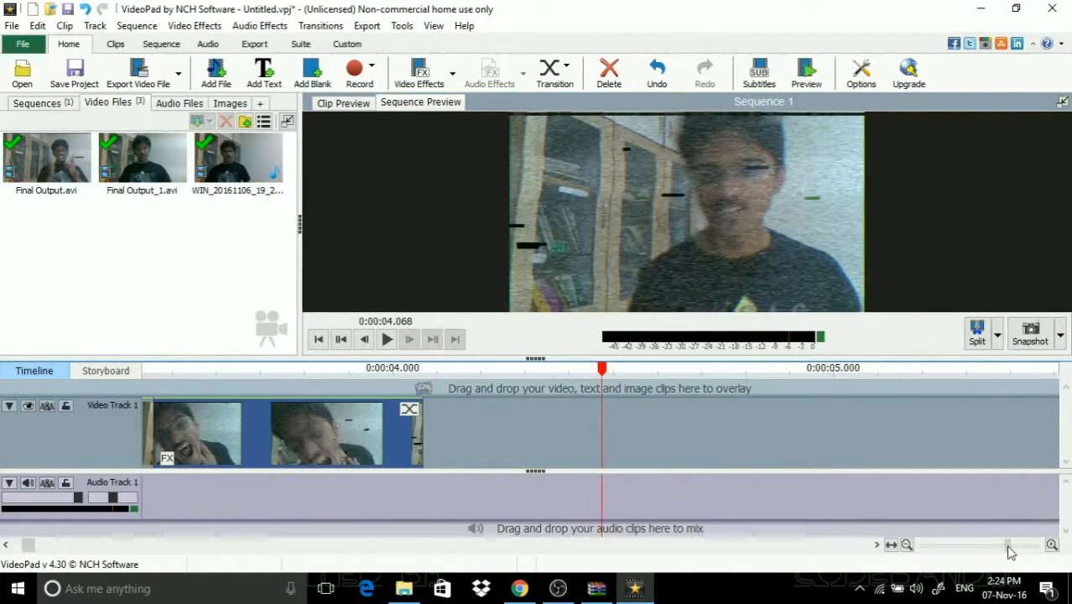
# - Shorten the last Final Output.avi clip to a brief flash ending at 0:00:03.526
pyautogui.moveTo(330, 374); pyautogui.dragTo(795, 455)
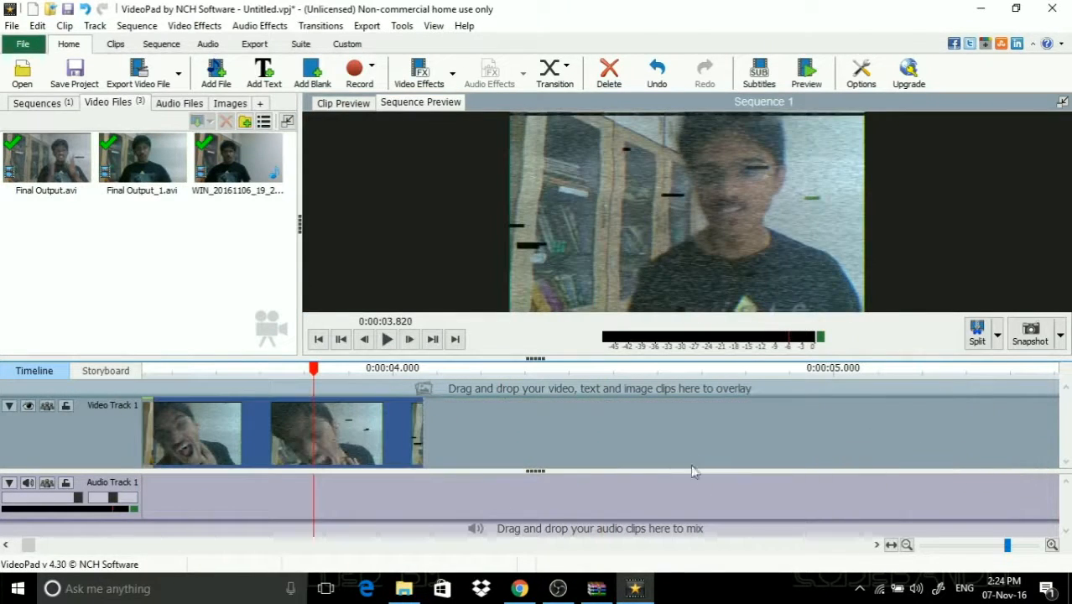
pyautogui.moveTo(418, 460); pyautogui.dragTo(290, 457)
pyautogui.moveTo(1007, 545)
pyautogui.mouseDown()
pyautogui.moveTo(969, 545)
pyautogui.moveTo(992, 545)
pyautogui.mouseUp()
pyautogui.click(431, 436)
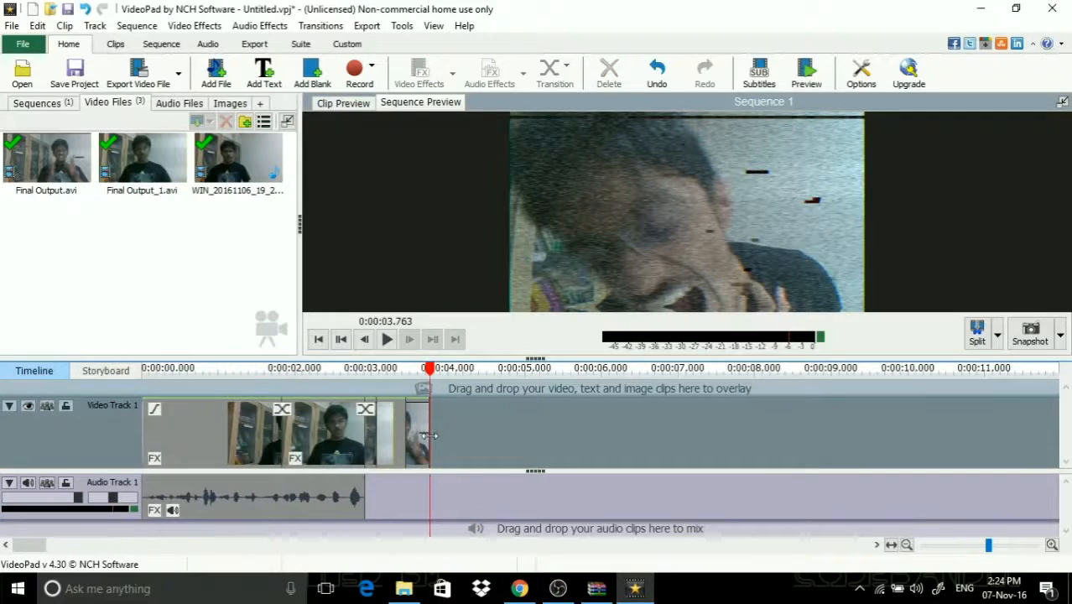
pyautogui.click(387, 338)
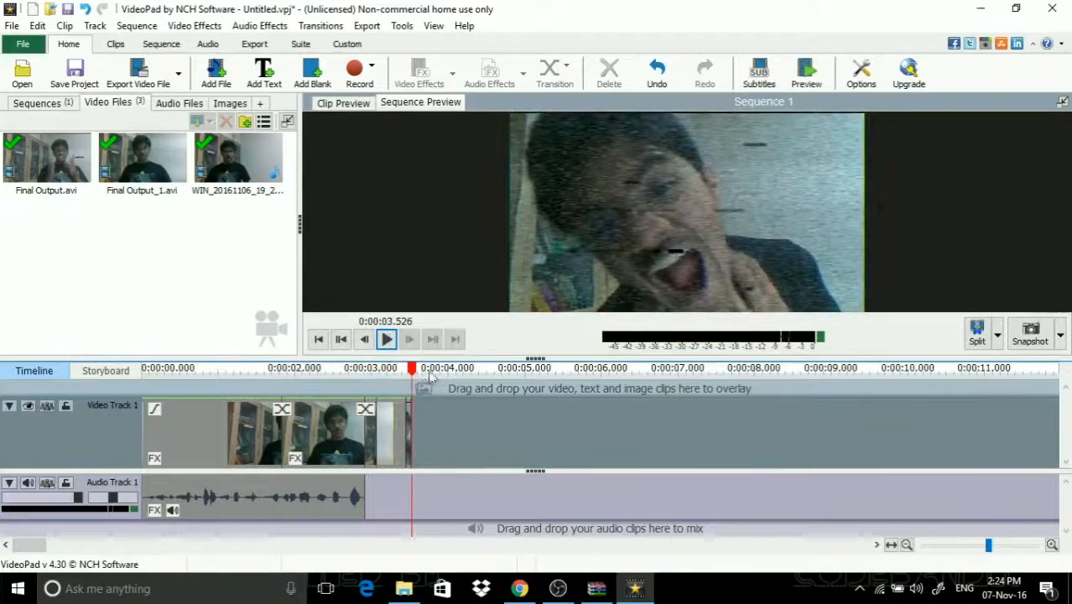
# - Copy the short trimmed Final Output_1.avi clip and paste it at the end of the video track
pyautogui.rightClick(388, 438)
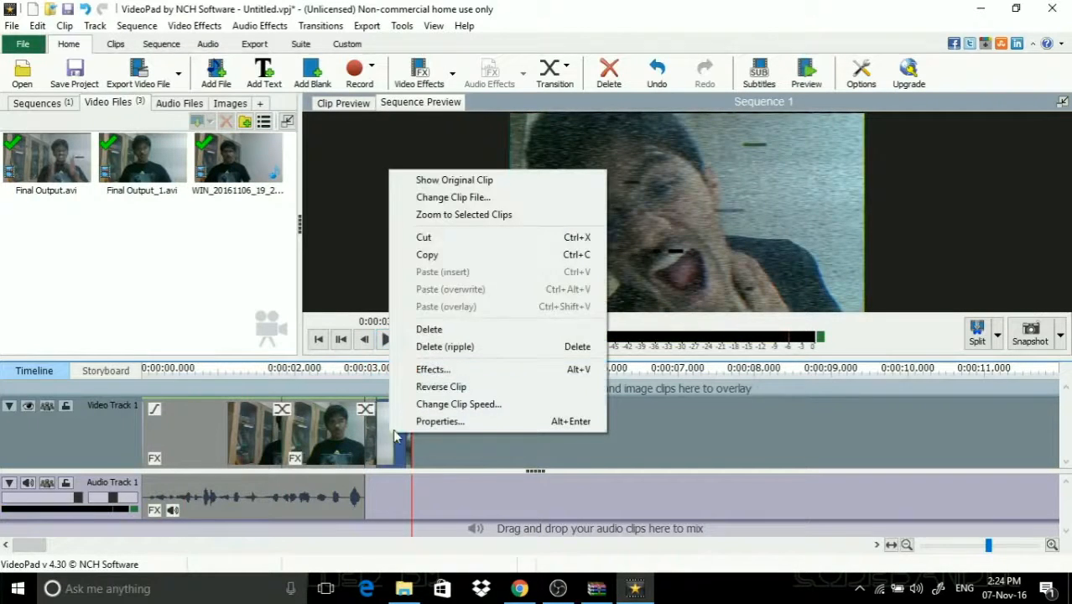
pyautogui.click(462, 254)
pyautogui.hotkey('ctrl', 'v')
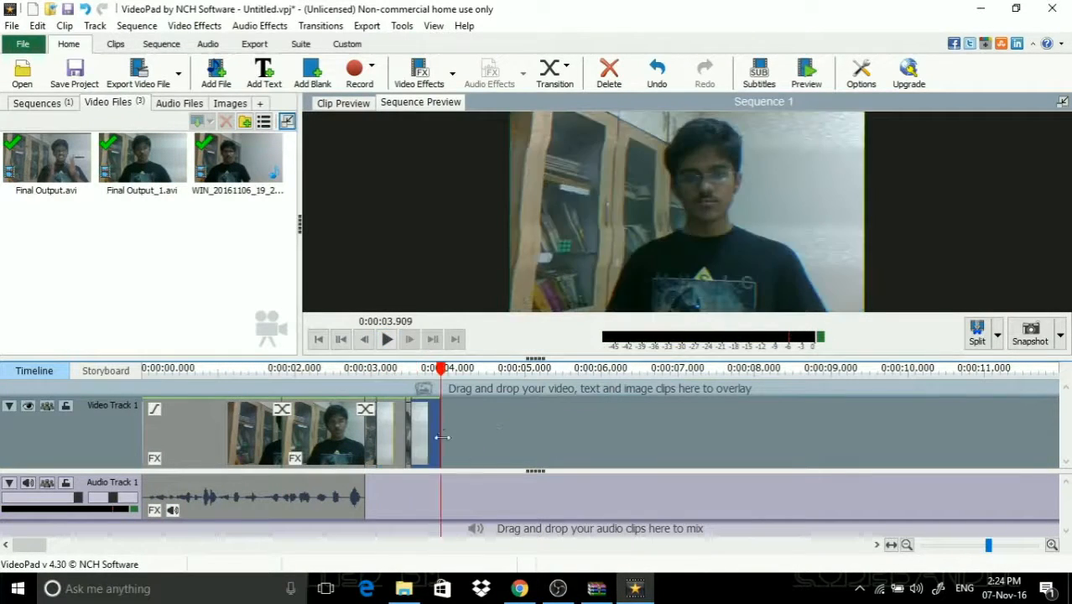
# - Play the whole sequence from the start to check the alternating glitch cuts
pyautogui.moveTo(428, 370); pyautogui.dragTo(311, 370)
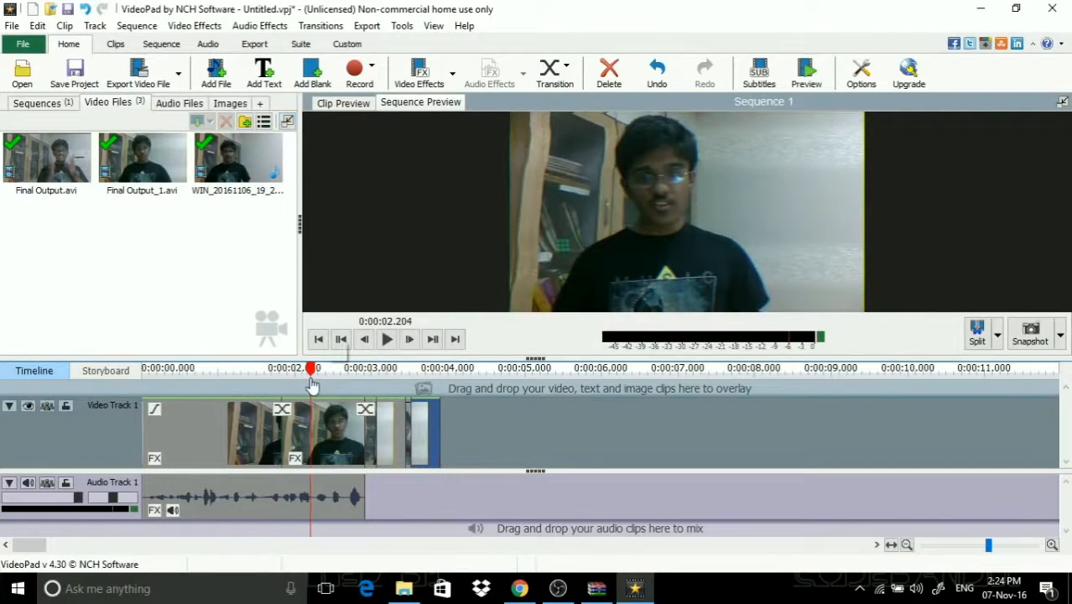
pyautogui.moveTo(209, 369); pyautogui.dragTo(132, 375)
pyautogui.click(204, 370)
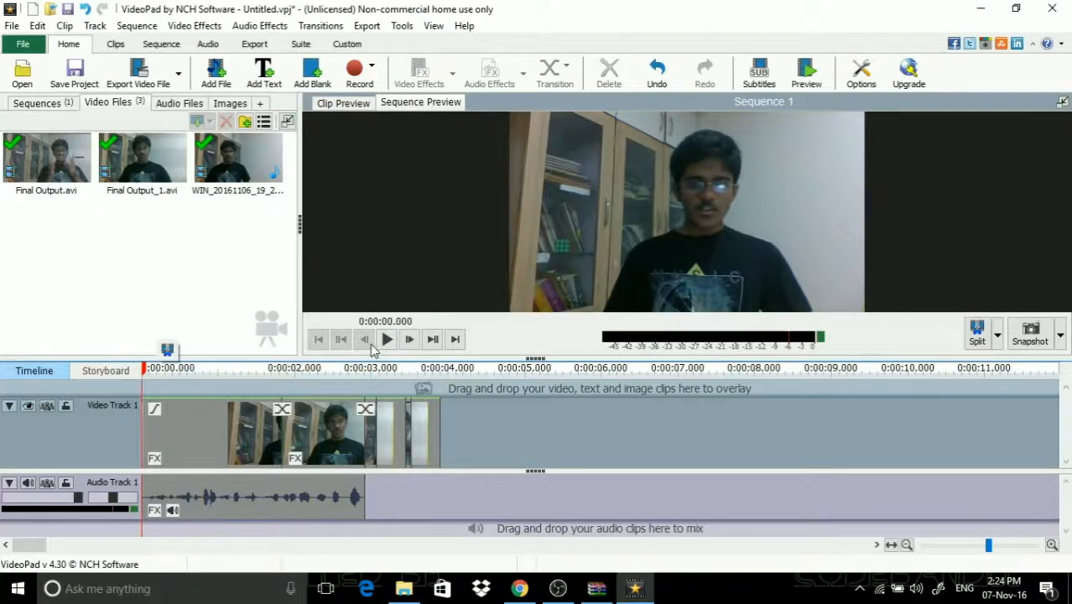
pyautogui.click(387, 339)
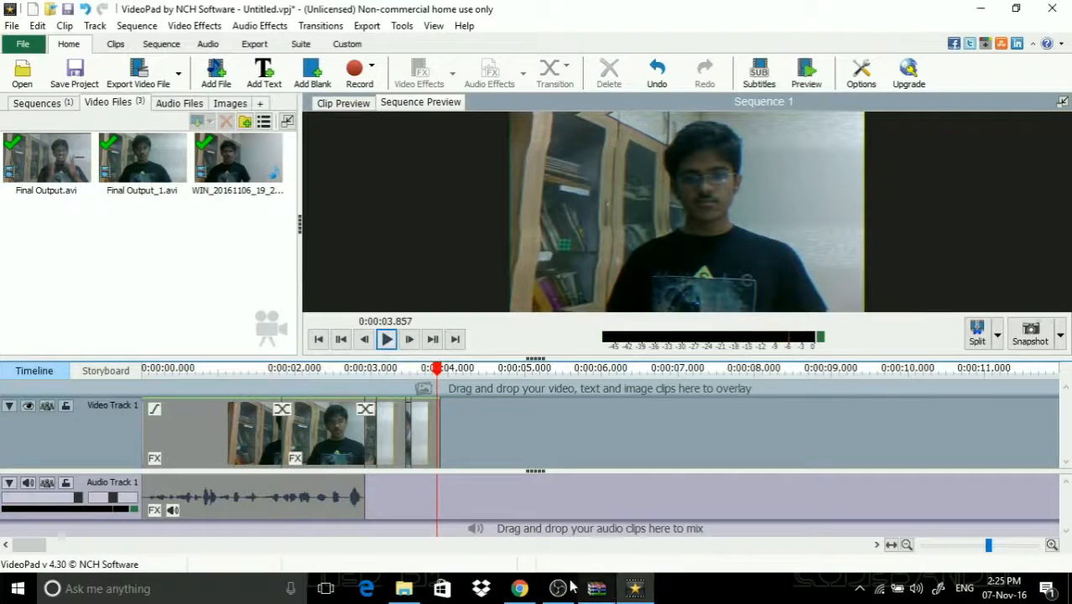
# - Switch to Chrome, open YouTube in a new tab and search for "tv glitch sound effect"
pyautogui.click(519, 588)
pyautogui.click(327, 12)
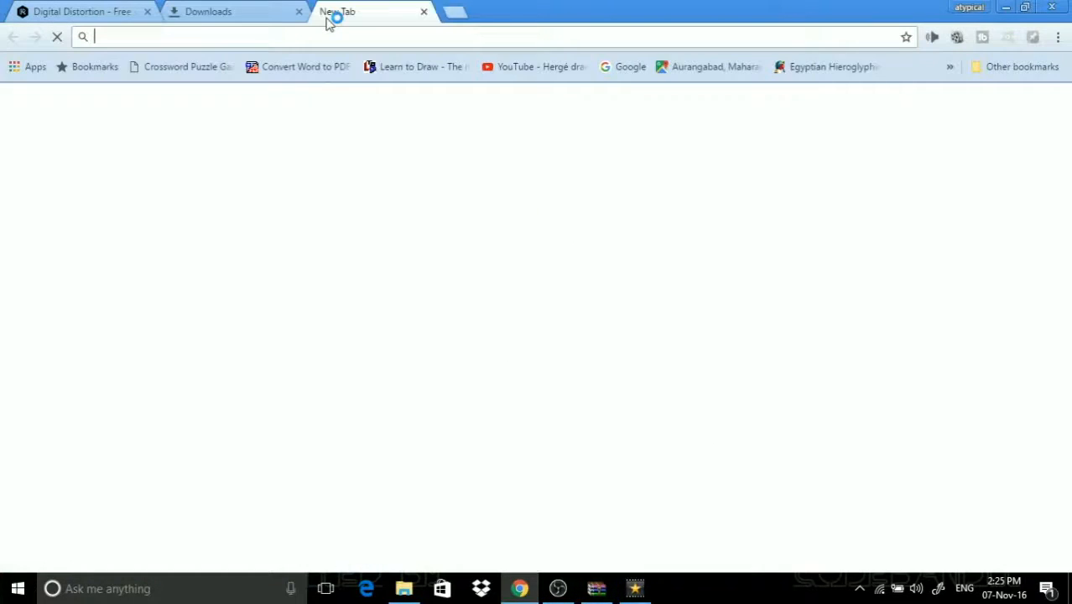
pyautogui.write('y')
pyautogui.press('Return')
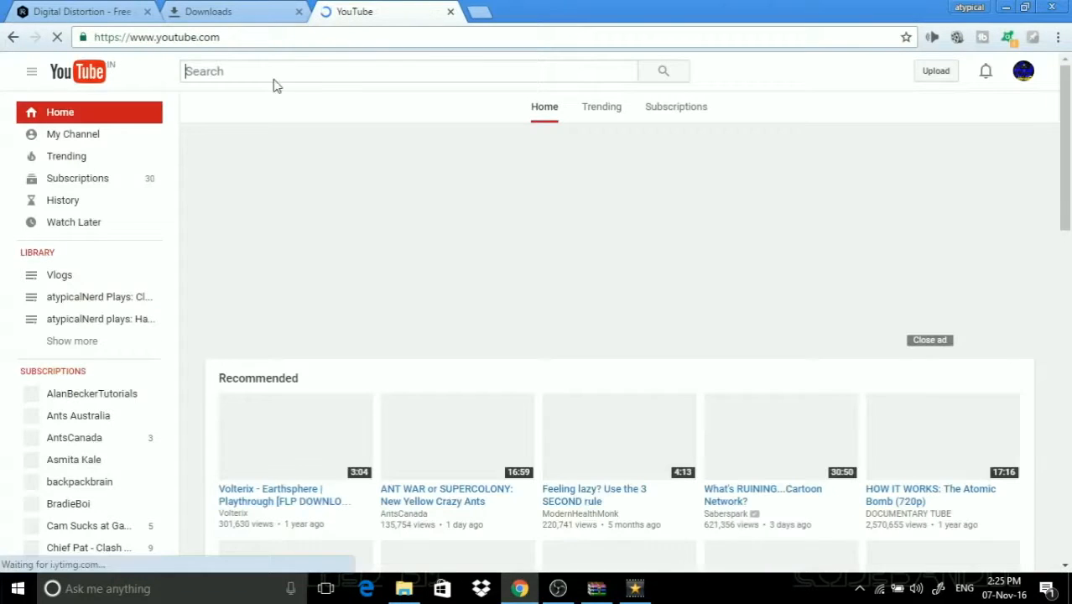
pyautogui.write('tv glit')
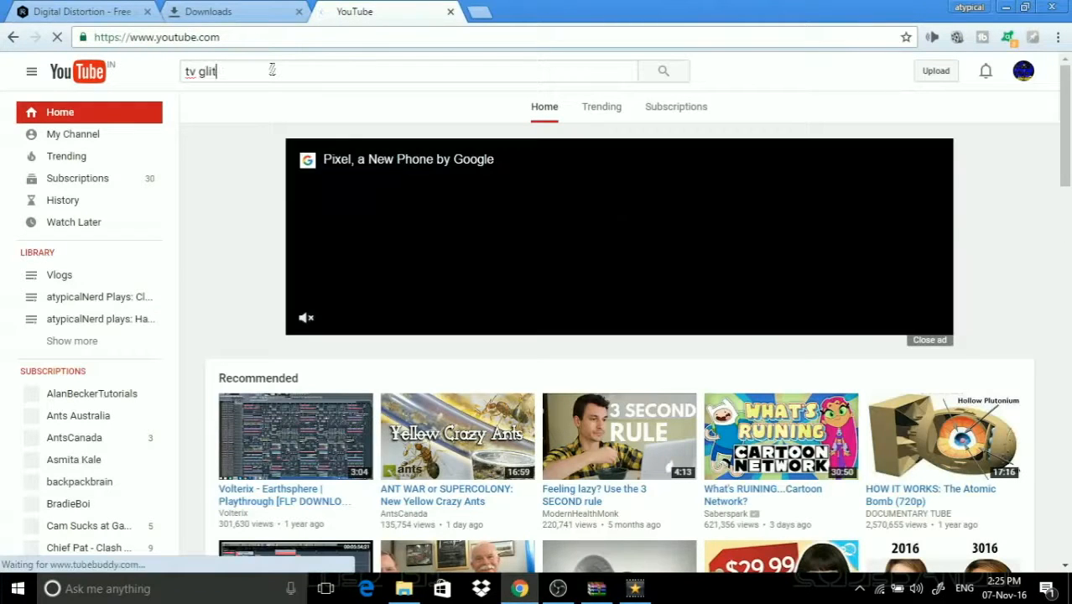
pyautogui.write('ch sound')
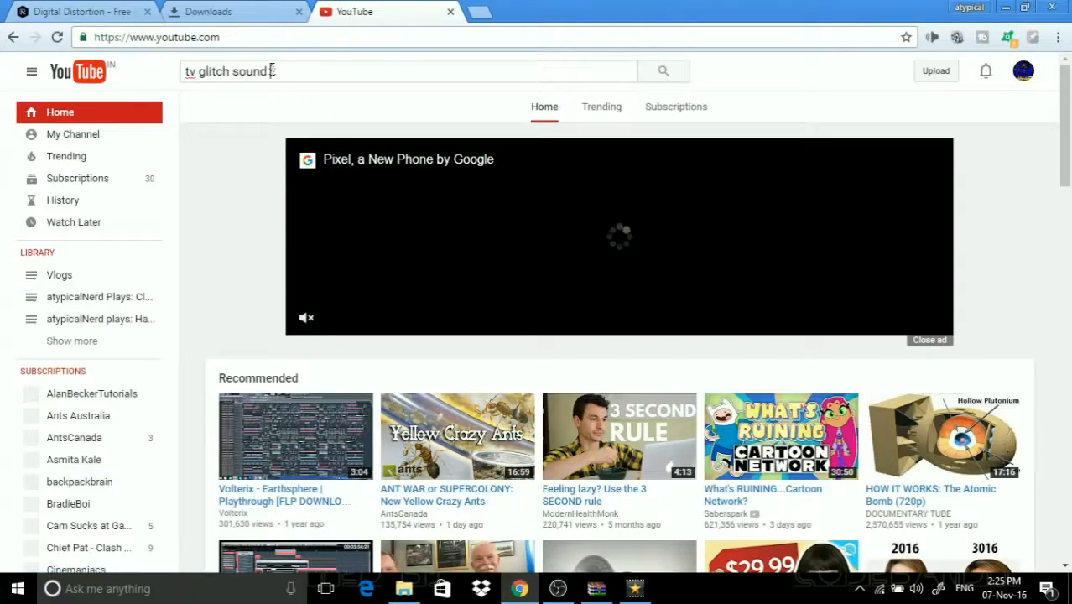
pyautogui.write(' effect')
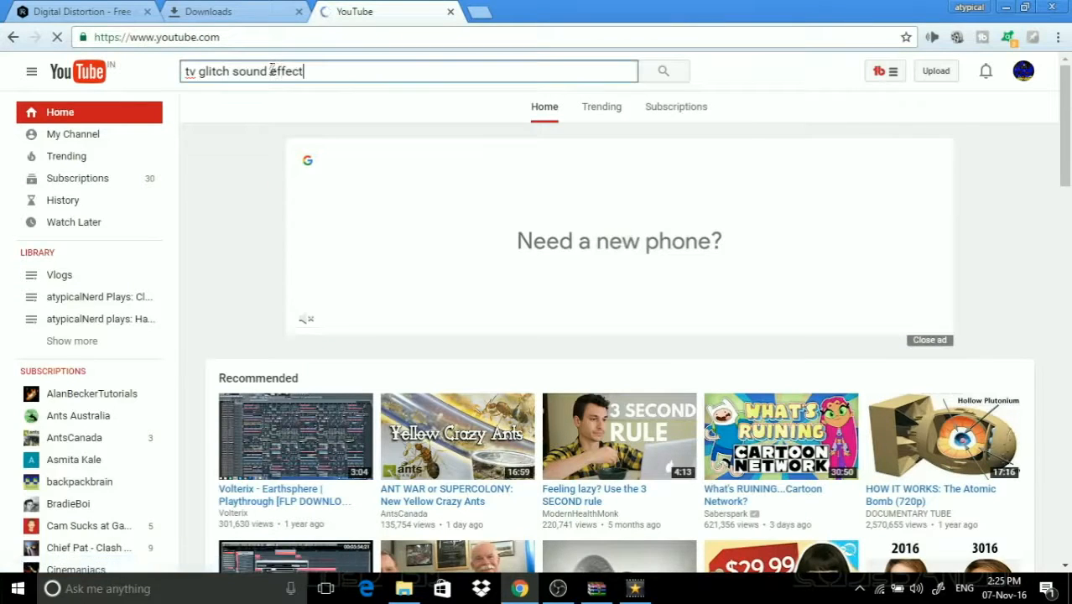
pyautogui.press('Return')
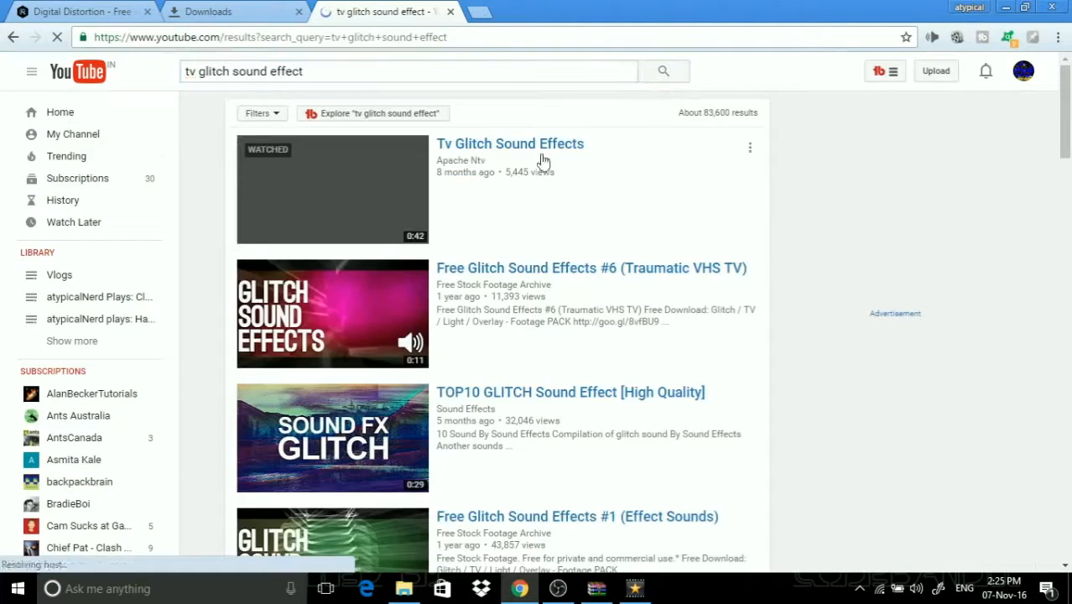
# - Open the Tv Glitch Sound Effects video, listen to its first seconds with the volume raised, and copy its web address
pyautogui.click(494, 143)
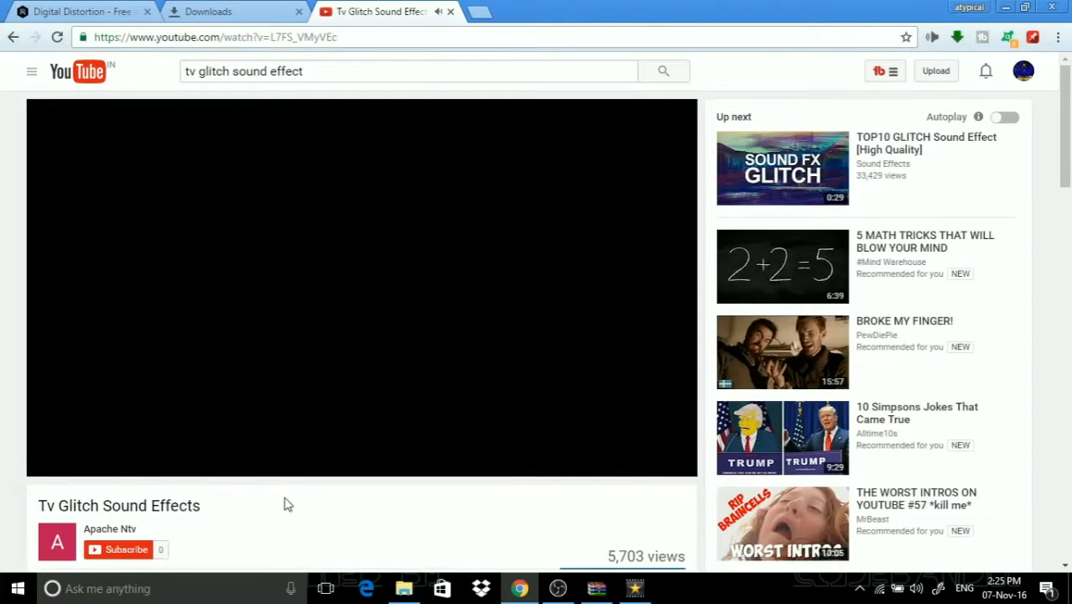
pyautogui.press('XF86AudioRaiseVolume')
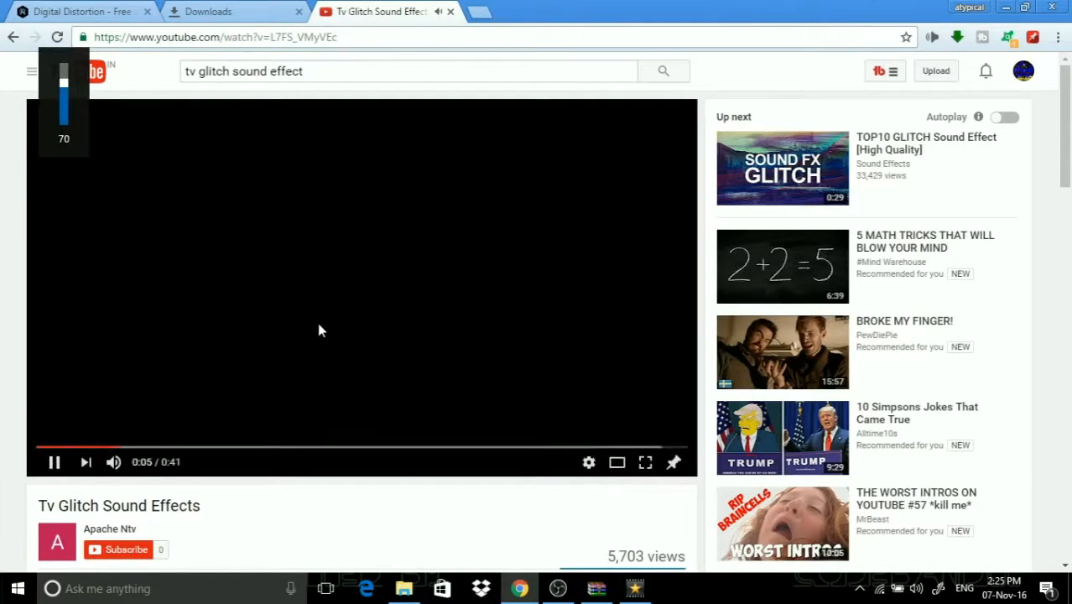
pyautogui.click(337, 245)
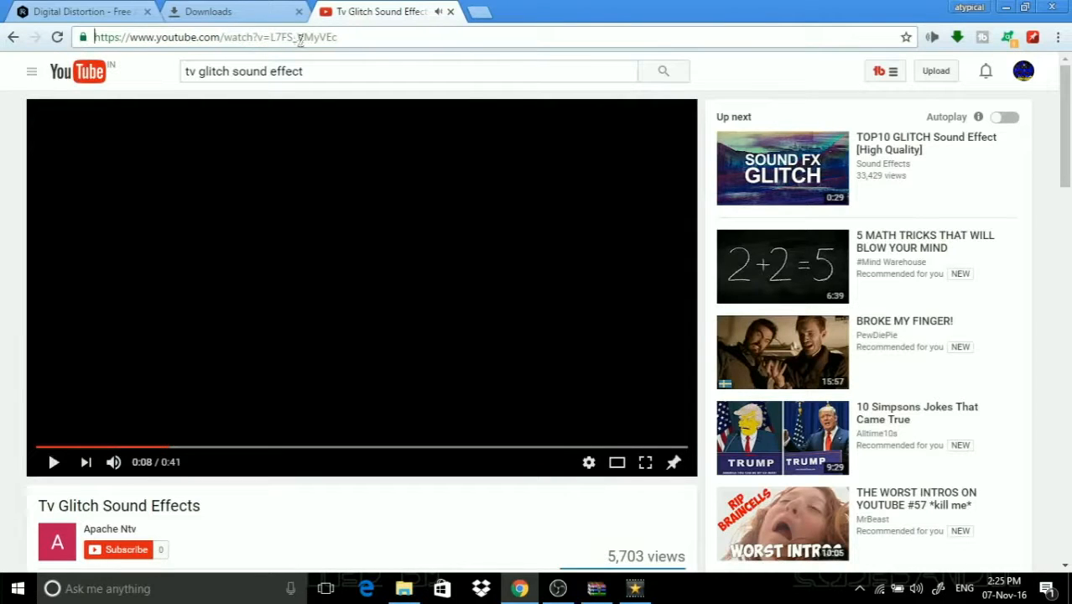
pyautogui.rightClick(297, 39)
pyautogui.click(335, 99)
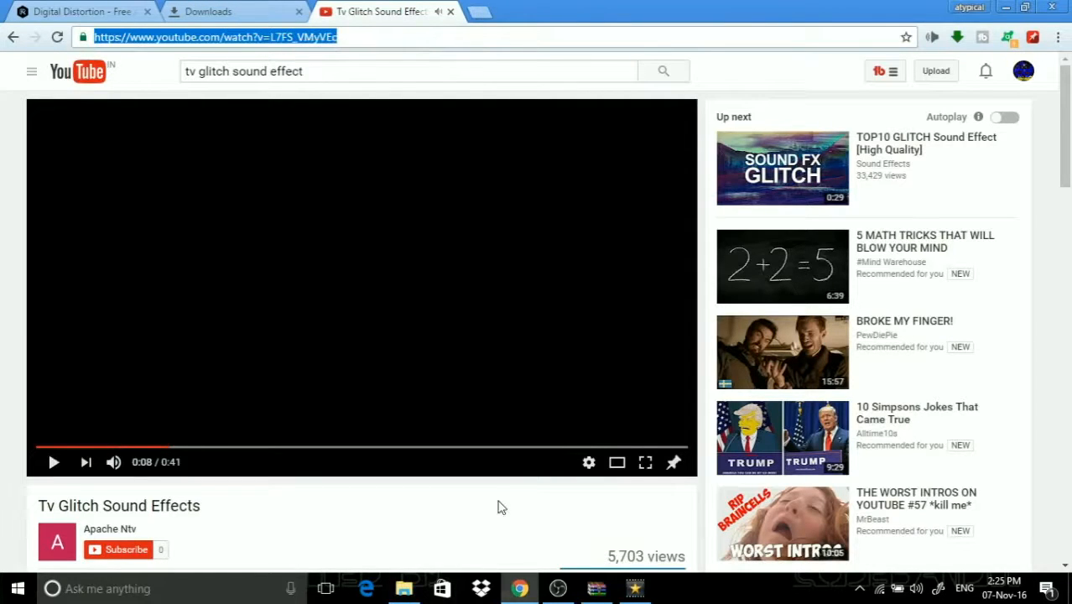
pyautogui.click(530, 517)
# - Import TV Glitch Sound effect.m4a from the MLG clips folder into VideoPad and place it on Audio Track 2 from the second video clip's start
pyautogui.click(399, 590)
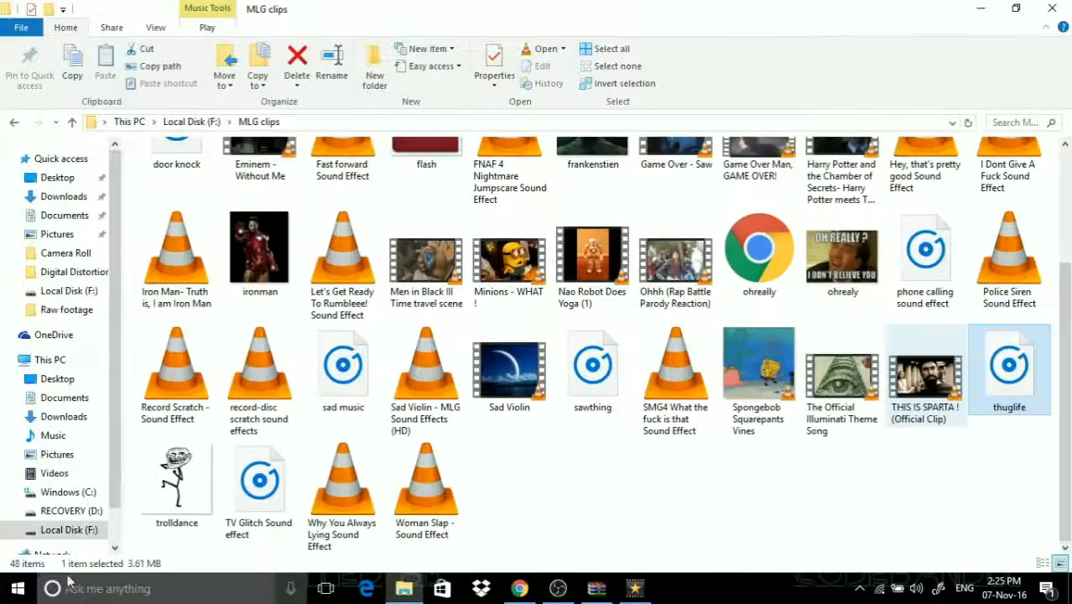
pyautogui.moveTo(262, 491); pyautogui.dragTo(131, 270)
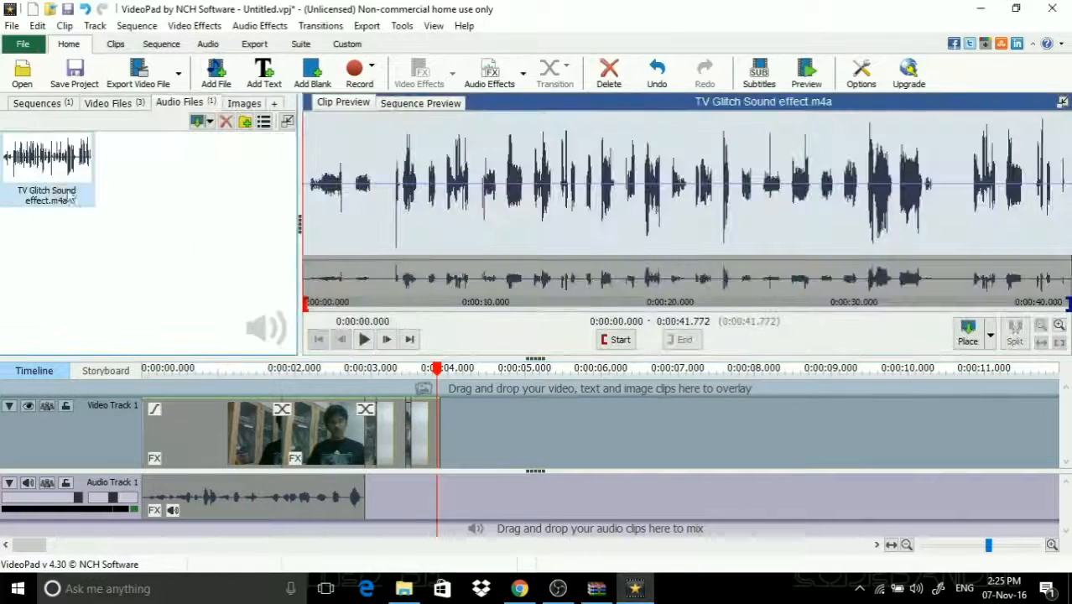
pyautogui.moveTo(57, 179); pyautogui.dragTo(184, 529)
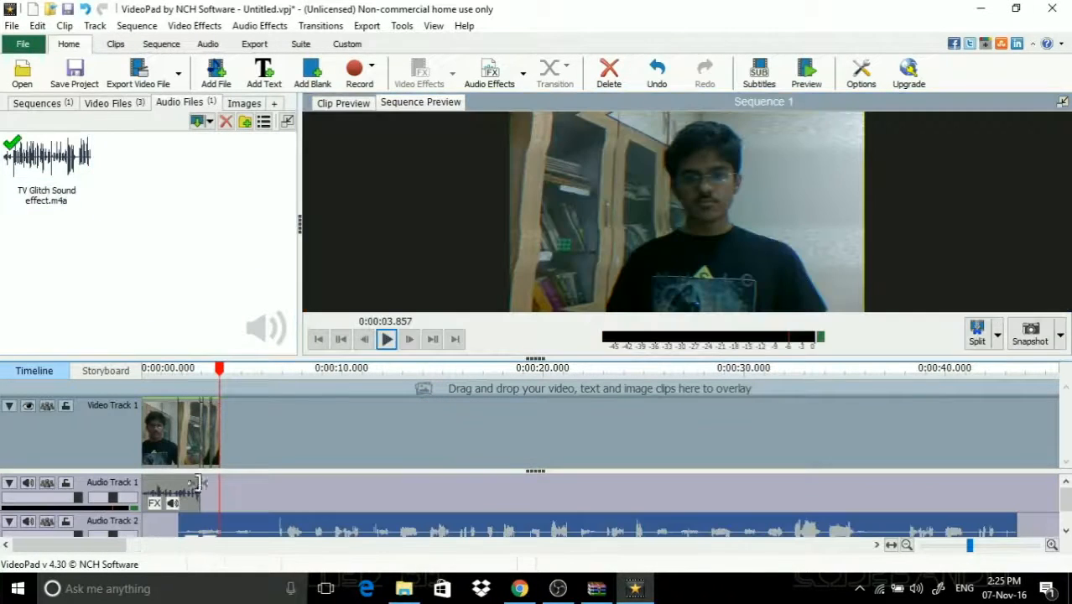
pyautogui.moveTo(970, 553); pyautogui.dragTo(999, 554)
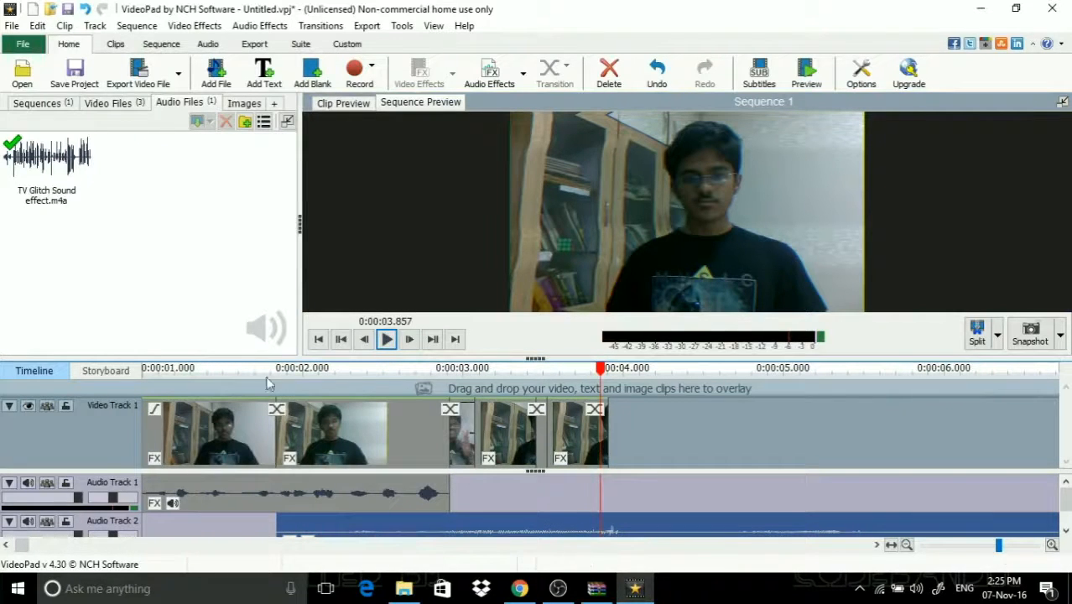
# - Split the glitch sound on Audio Track 2 at 0:00:02.248, delete its first part and move the rest to the second video clip's start
pyautogui.rightClick(508, 528)
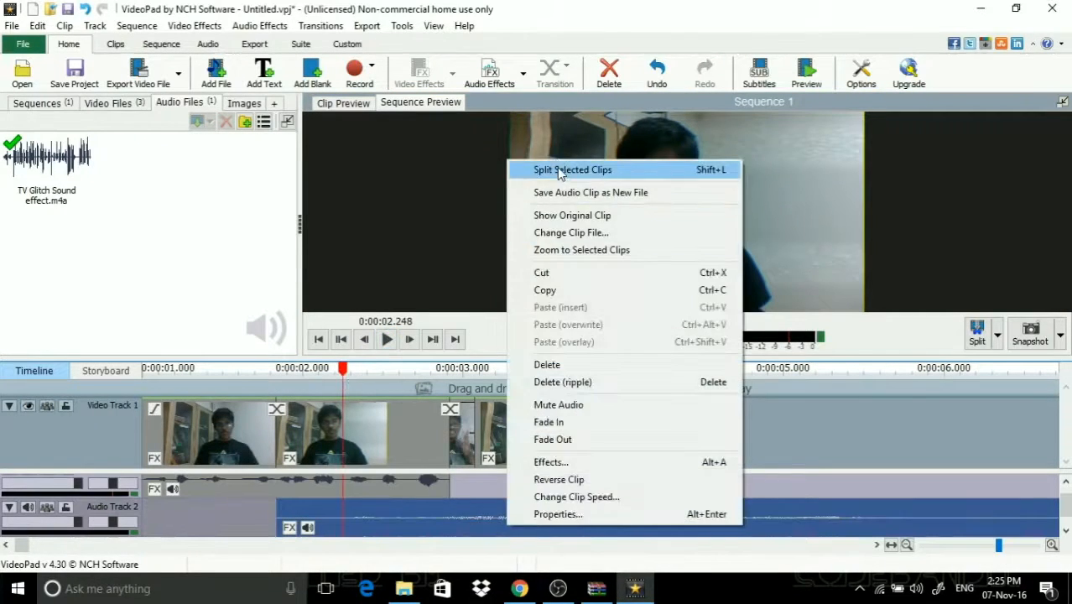
pyautogui.click(519, 170)
pyautogui.press('Delete')
pyautogui.moveTo(598, 515); pyautogui.dragTo(535, 512)
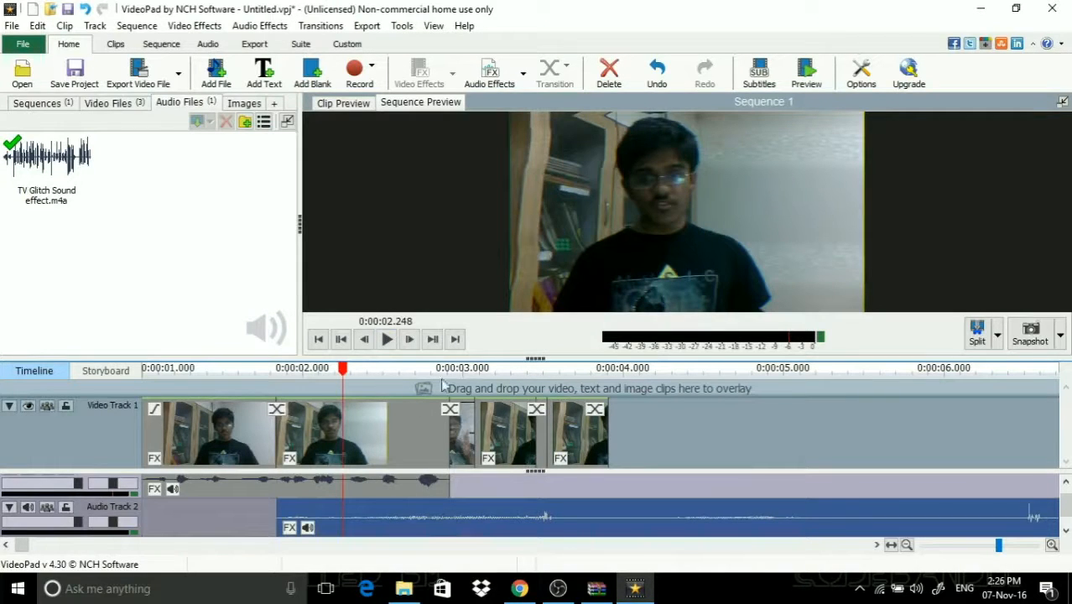
# - Play the sequence from shortly before the second video clip to check the shifted glitch sound
pyautogui.moveTo(342, 385); pyautogui.dragTo(250, 369)
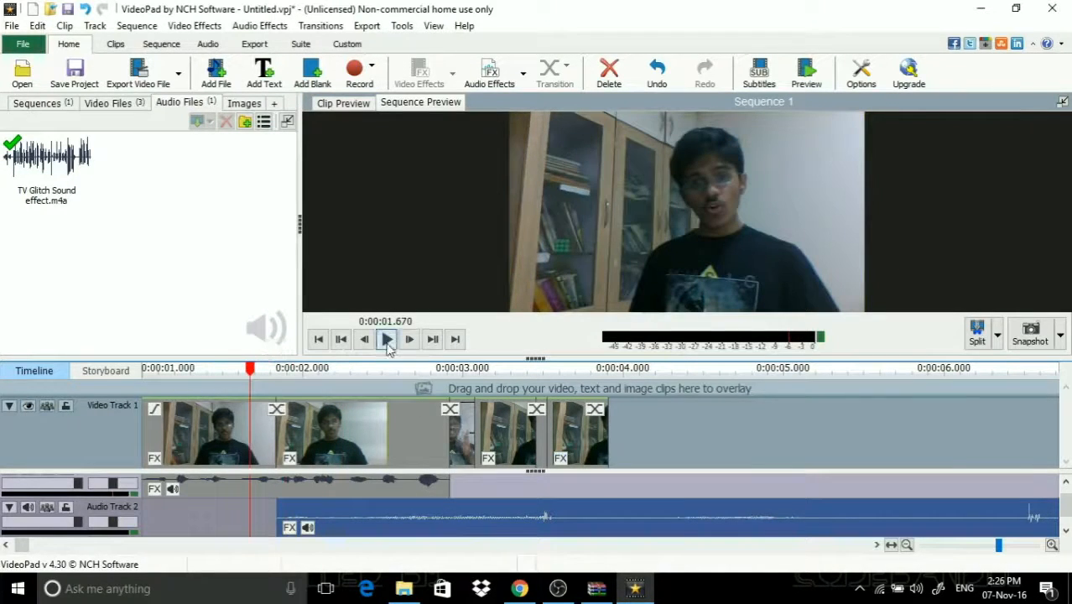
pyautogui.click(387, 340)
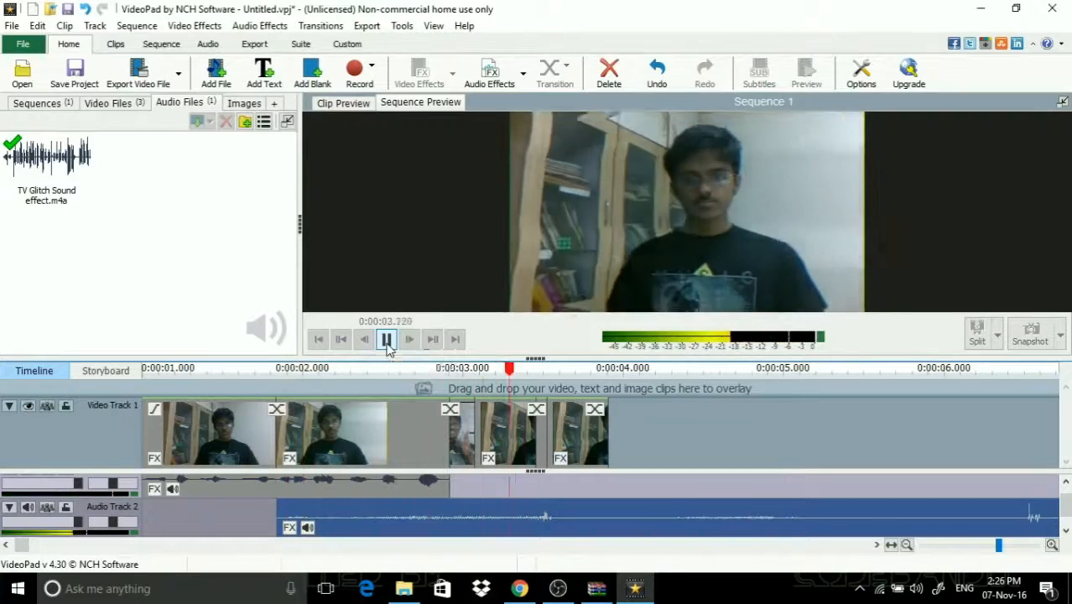
pyautogui.click(386, 339)
pyautogui.moveTo(517, 369); pyautogui.dragTo(464, 373)
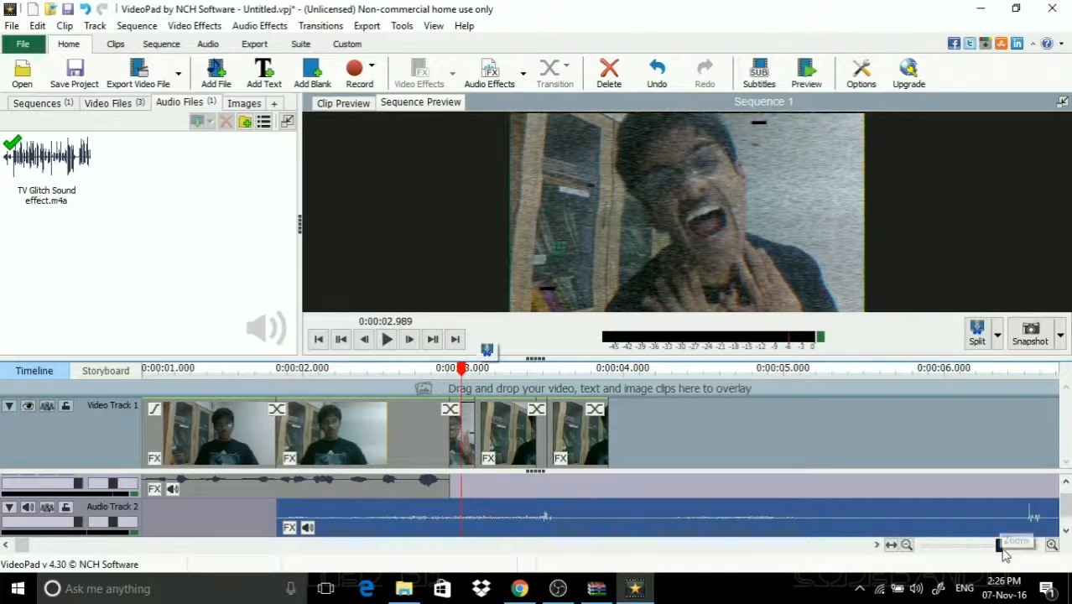
# - Split the glitch sound on Audio Track 2 at 0:00:17.615 and 0:00:18.182 to isolate a short burst
pyautogui.moveTo(1001, 545); pyautogui.dragTo(975, 545)
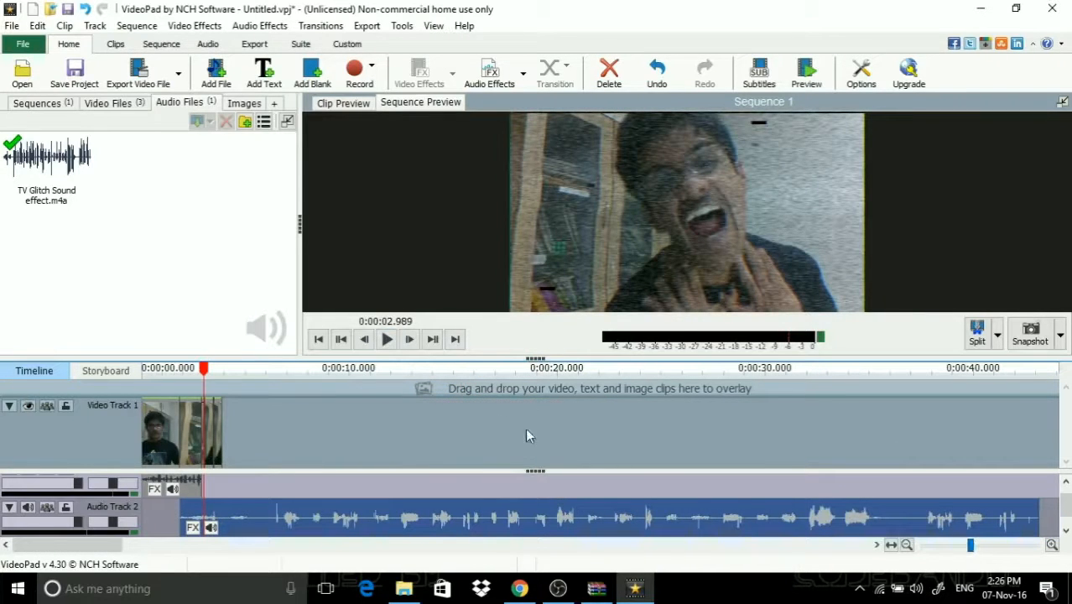
pyautogui.click(504, 382)
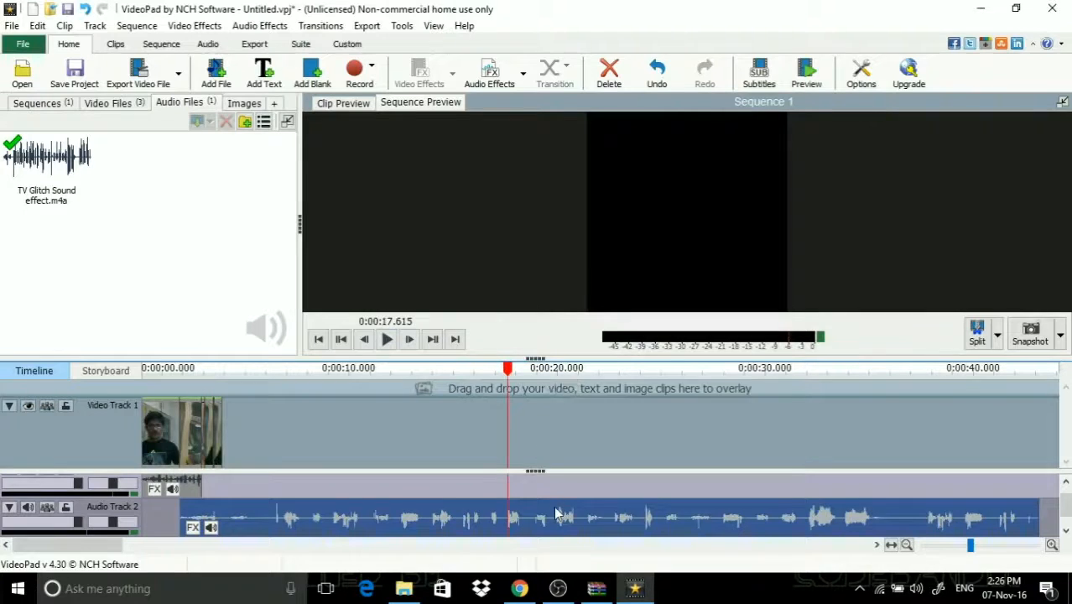
pyautogui.rightClick(555, 513)
pyautogui.click(634, 149)
pyautogui.moveTo(510, 369); pyautogui.dragTo(522, 370)
pyautogui.rightClick(586, 514)
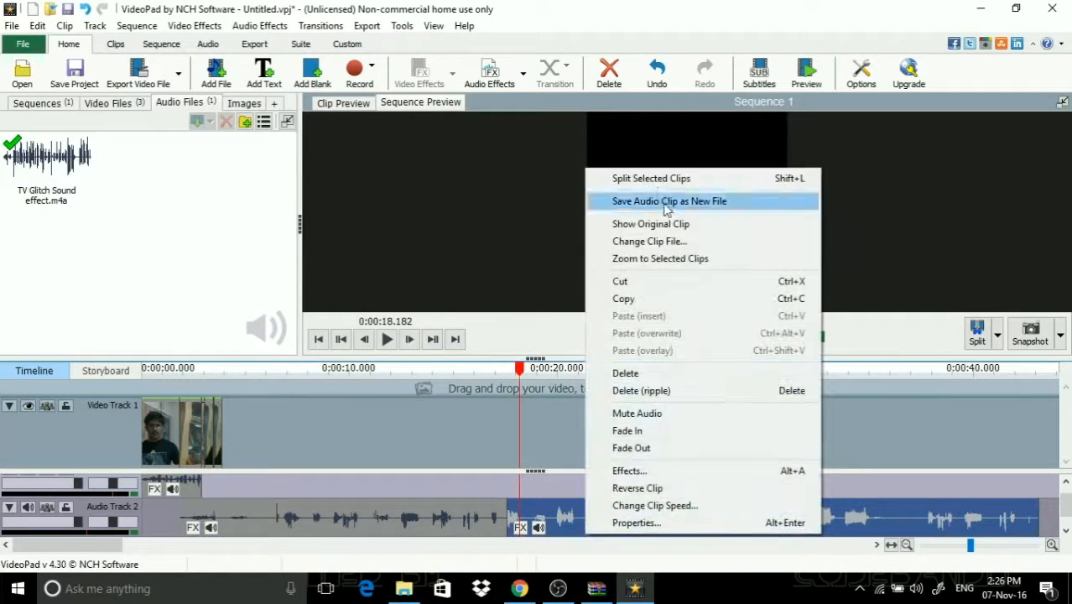
pyautogui.click(638, 178)
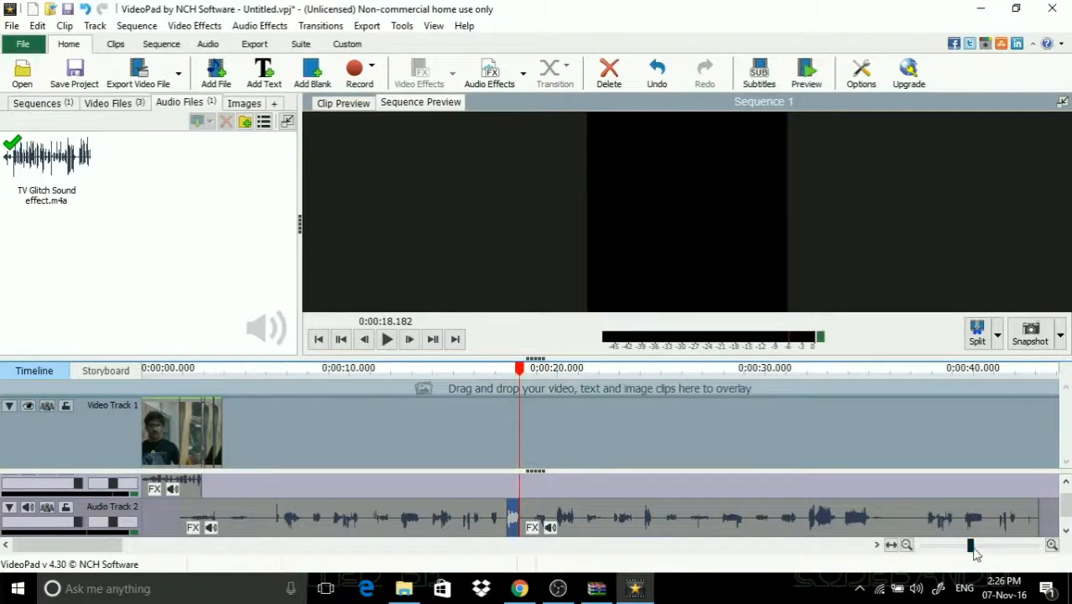
# - Move the isolated sound burst onto Audio Track 3, beneath the first short glitch clip near the three-second mark
pyautogui.moveTo(971, 545); pyautogui.dragTo(987, 545)
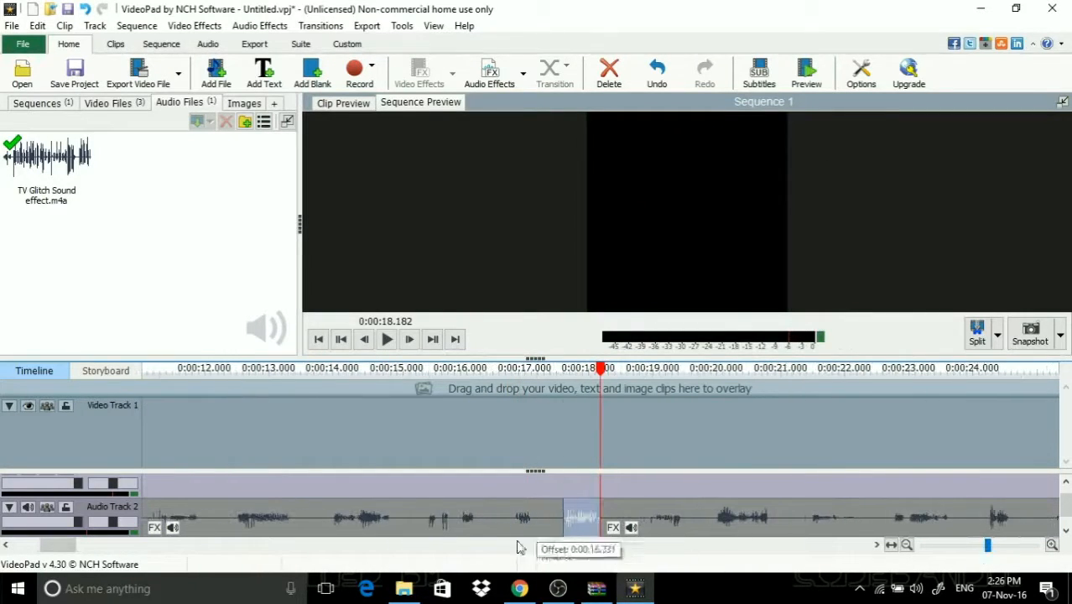
pyautogui.press('Delete')
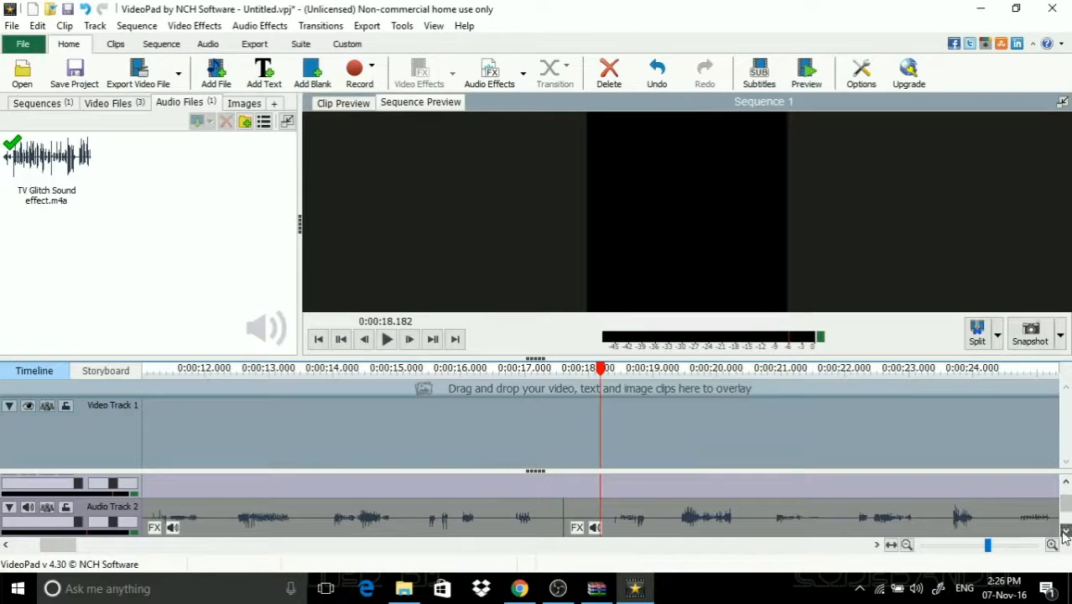
pyautogui.click(1064, 534)
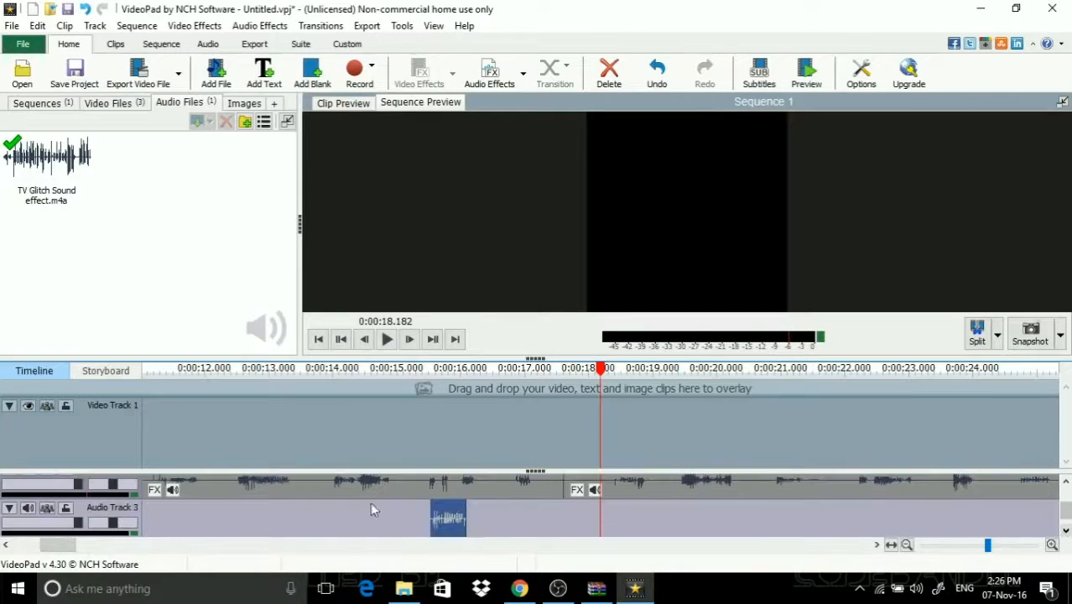
pyautogui.click(981, 545)
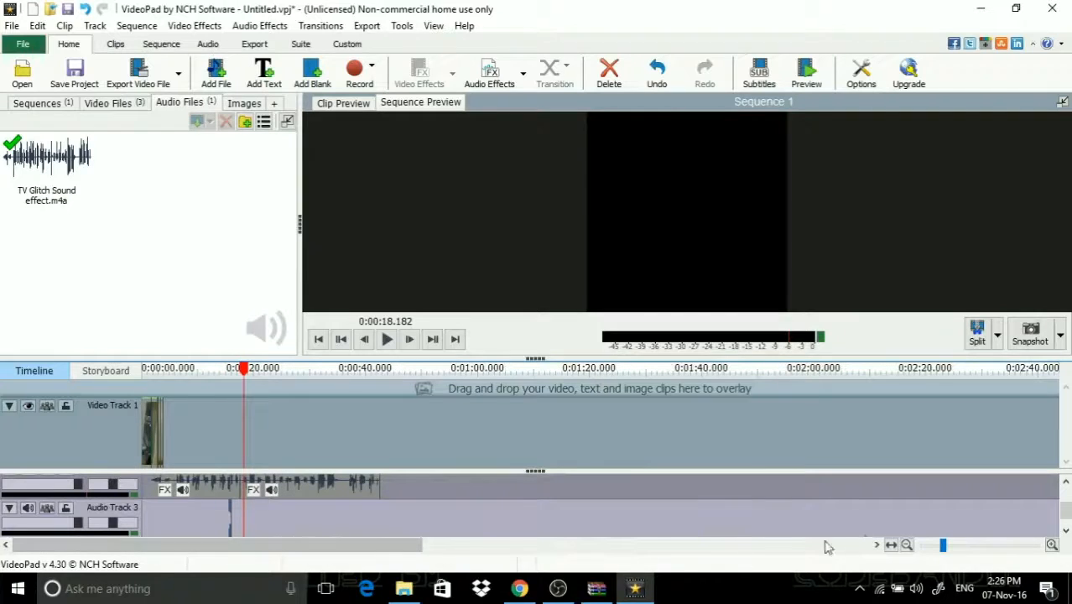
pyautogui.click(157, 370)
pyautogui.moveTo(944, 549); pyautogui.dragTo(309, 521)
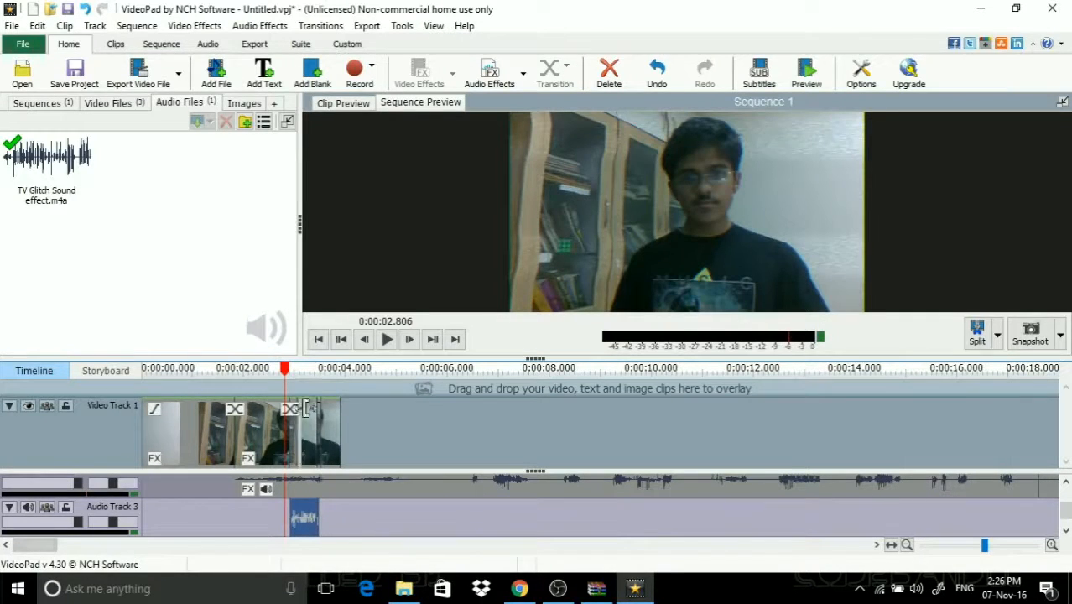
# - Trim the burst on Audio Track 3 so that it matches the length of the first short glitch clip
pyautogui.moveTo(287, 372); pyautogui.dragTo(284, 372)
pyautogui.moveTo(305, 518); pyautogui.dragTo(296, 516)
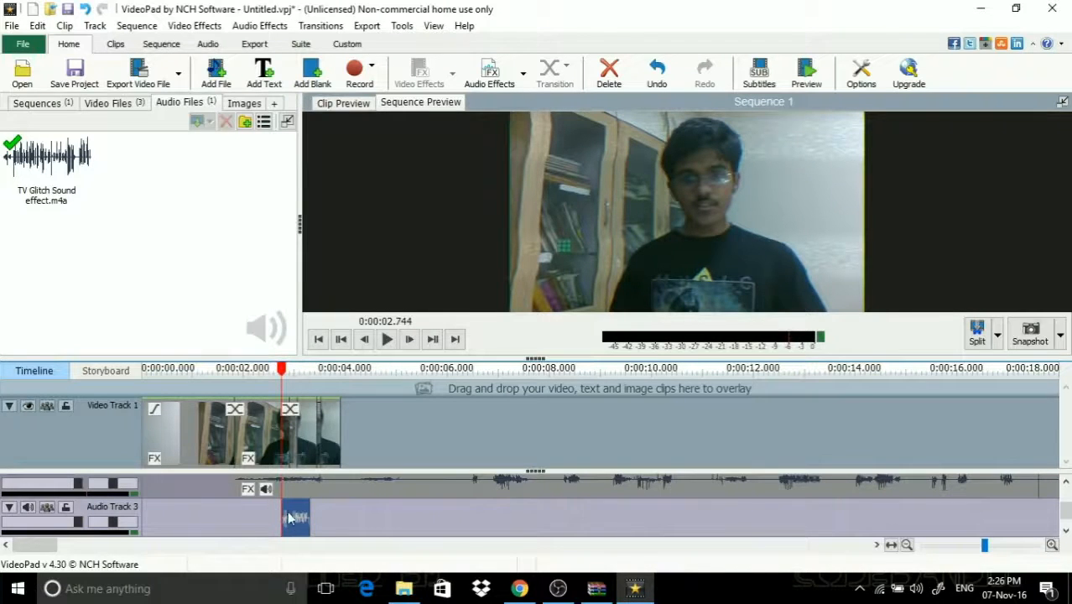
pyautogui.click(320, 392)
pyautogui.moveTo(281, 517)
pyautogui.mouseDown()
pyautogui.moveTo(309, 517)
pyautogui.moveTo(297, 518)
pyautogui.mouseUp()
# - Play the section around the first short glitch clip twice to check the added sound burst
pyautogui.moveTo(295, 374); pyautogui.dragTo(239, 376)
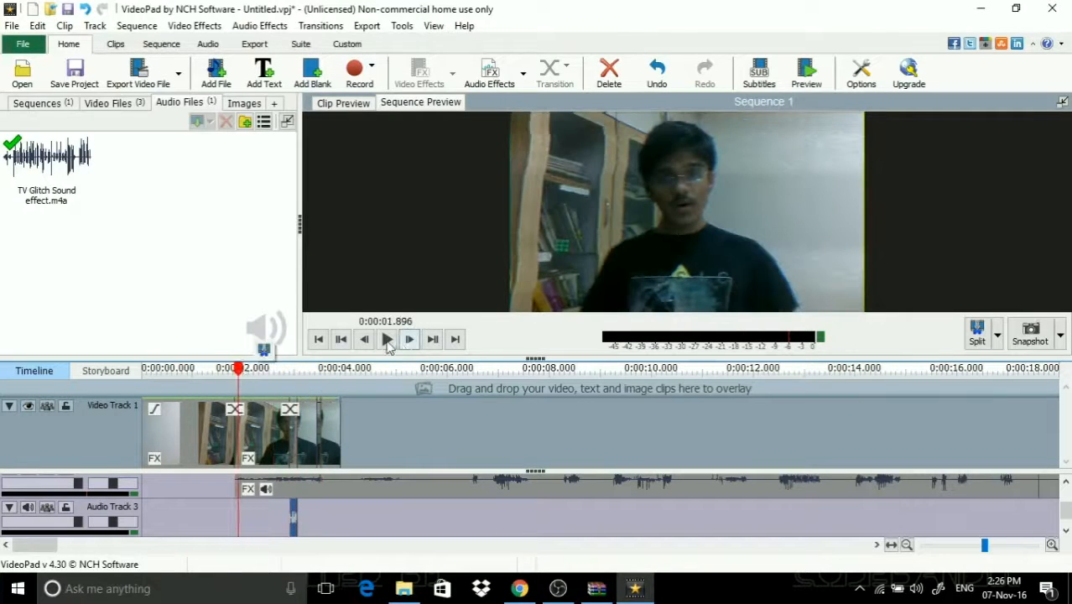
pyautogui.click(387, 341)
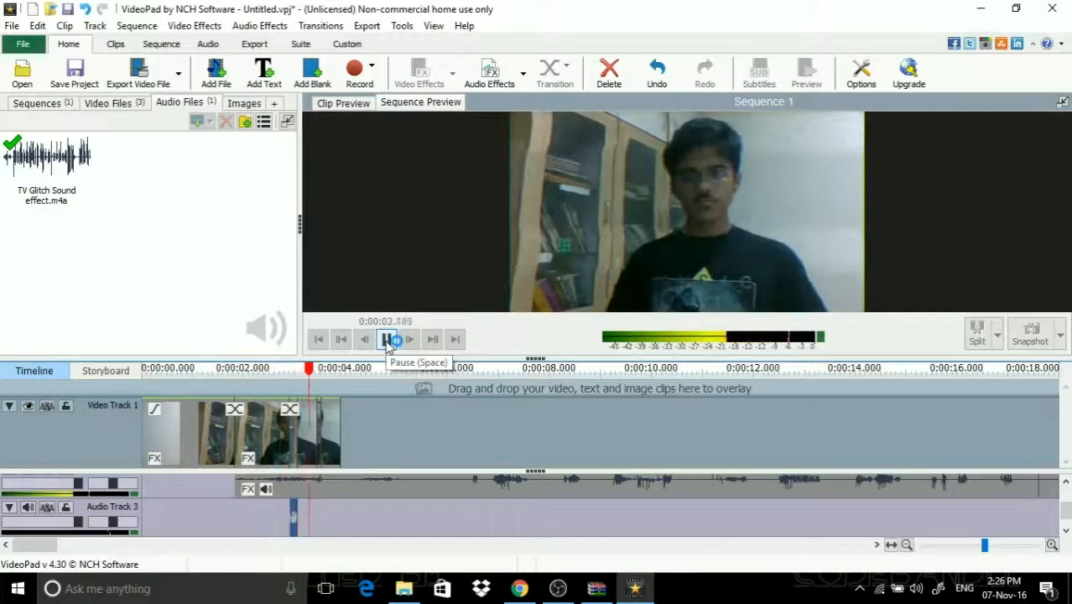
pyautogui.click(387, 340)
pyautogui.click(297, 381)
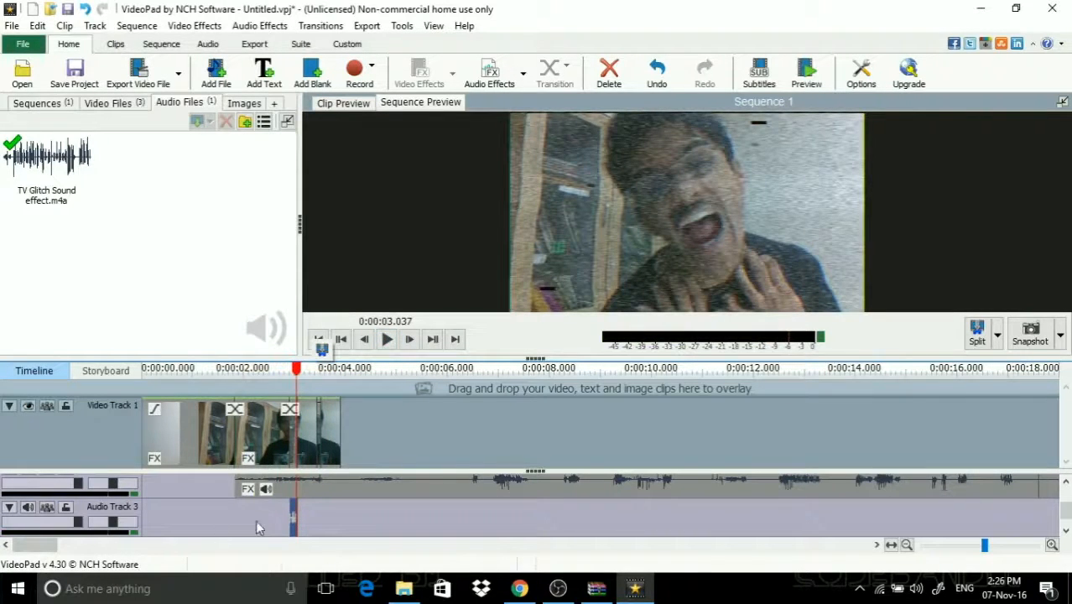
pyautogui.moveTo(298, 382); pyautogui.dragTo(212, 374)
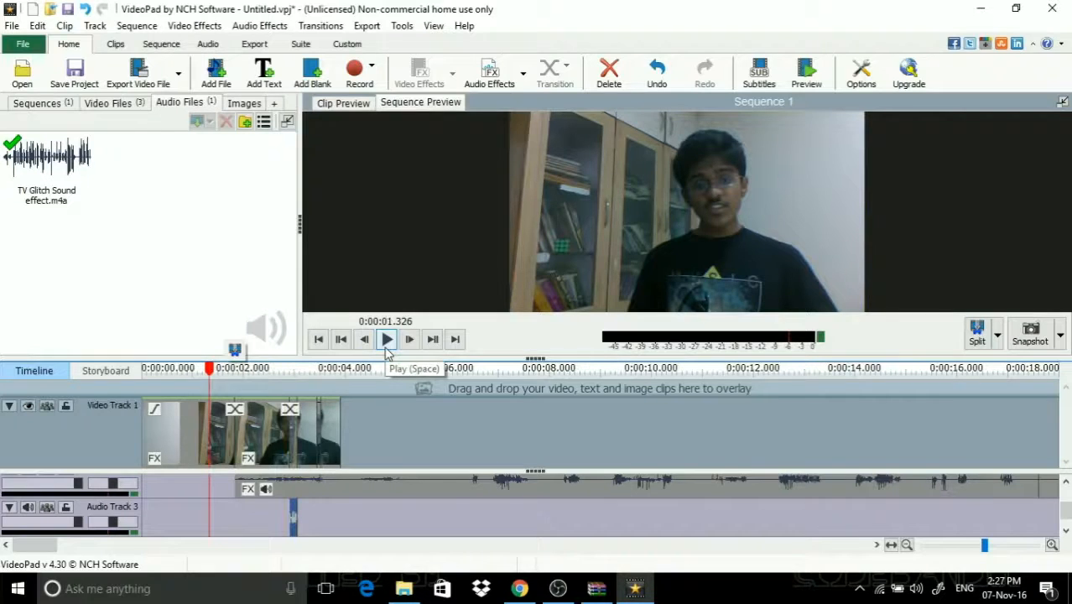
pyautogui.click(387, 346)
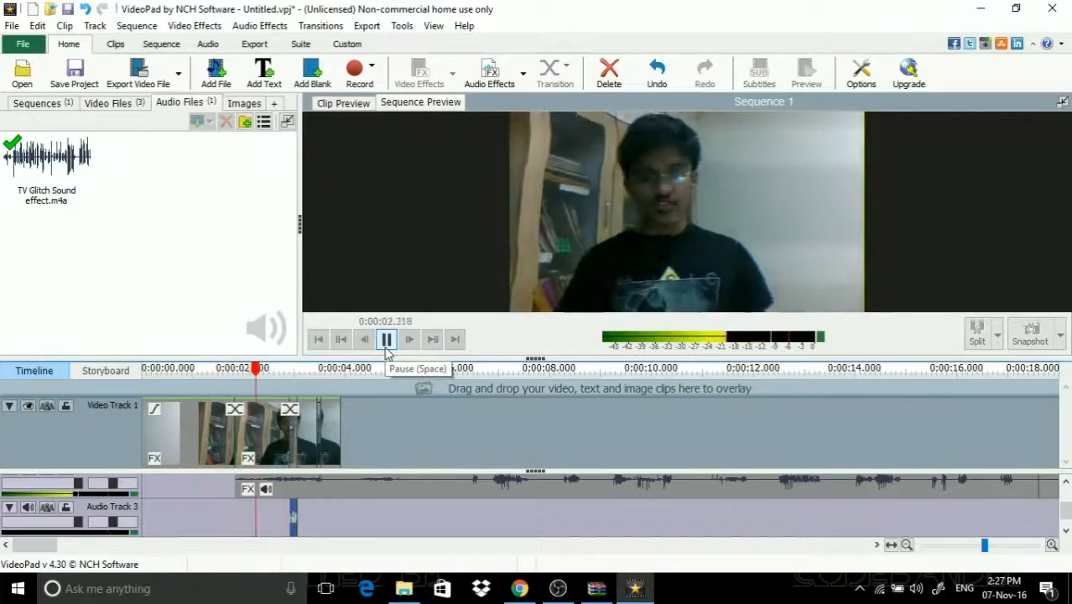
pyautogui.click(386, 349)
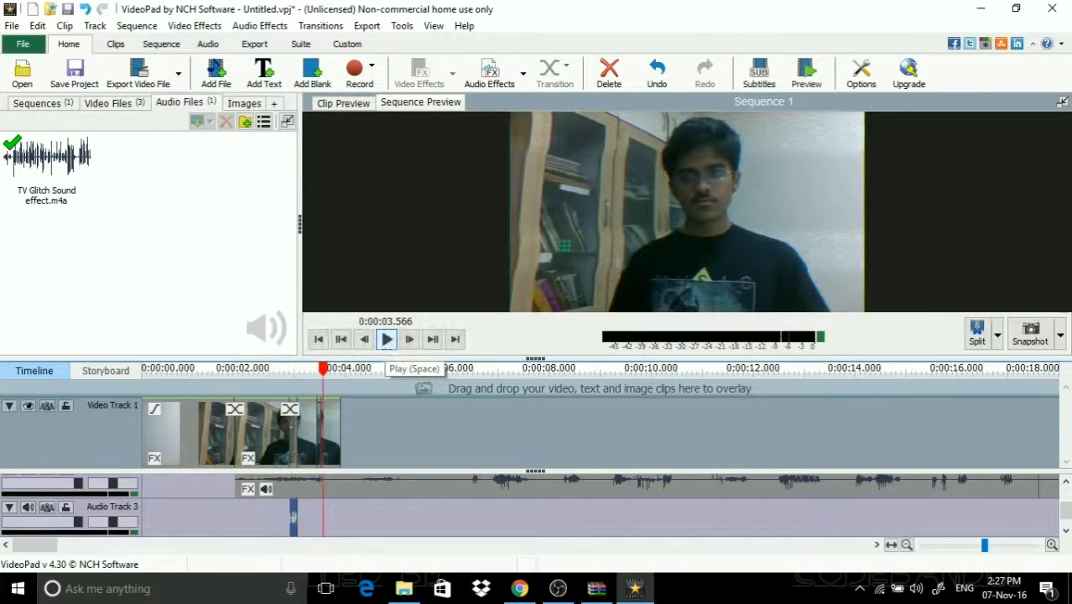
# - Split the glitch sound on Audio Track 2 at 0:00:12.656 and 0:00:13.103 to isolate a second burst
pyautogui.click(788, 370)
pyautogui.rightClick(808, 498)
pyautogui.click(939, 115)
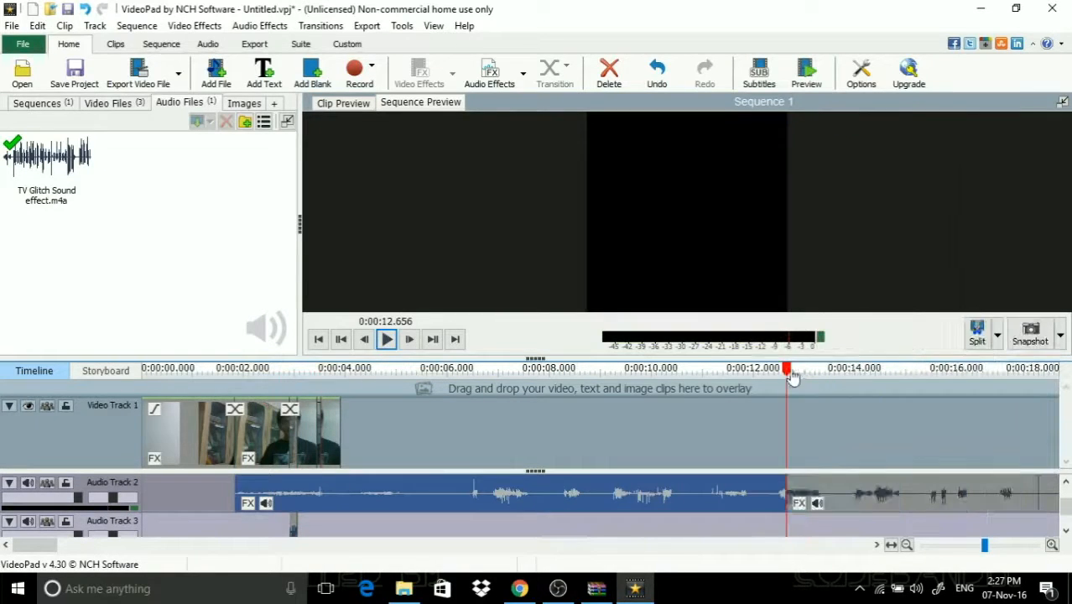
pyautogui.rightClick(864, 498)
pyautogui.click(922, 134)
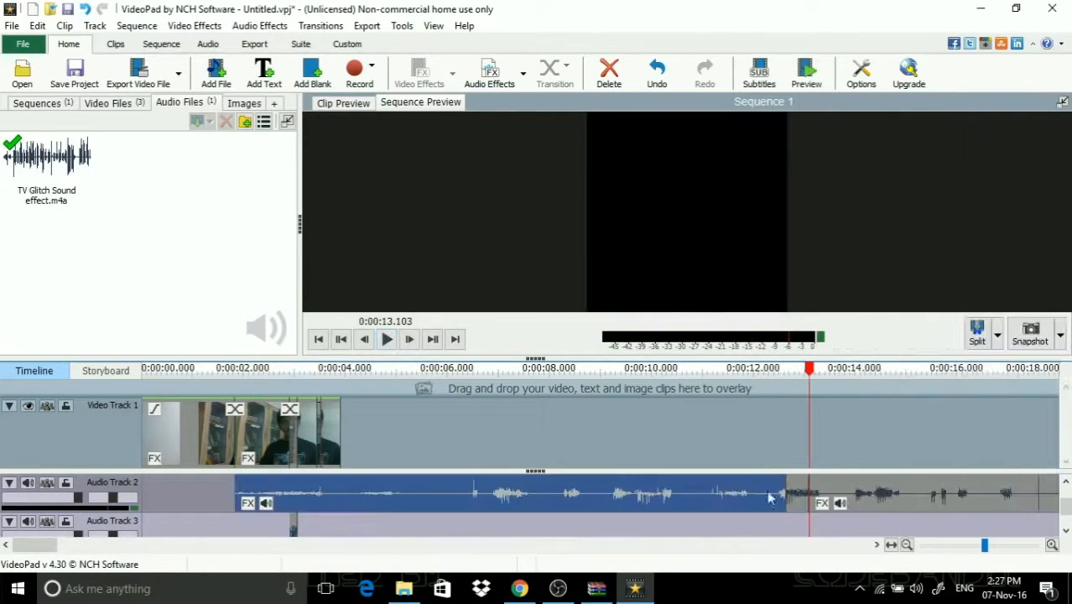
# - Split the Audio Track 2 sound at the video's end, 0:00:03.931, and delete the leftover segments except the second isolated burst
pyautogui.click(355, 373)
pyautogui.rightClick(413, 501)
pyautogui.click(502, 138)
pyautogui.click(590, 505)
pyautogui.press('Delete')
pyautogui.click(713, 504)
pyautogui.press('Delete')
pyautogui.click(487, 505)
pyautogui.press('Delete')
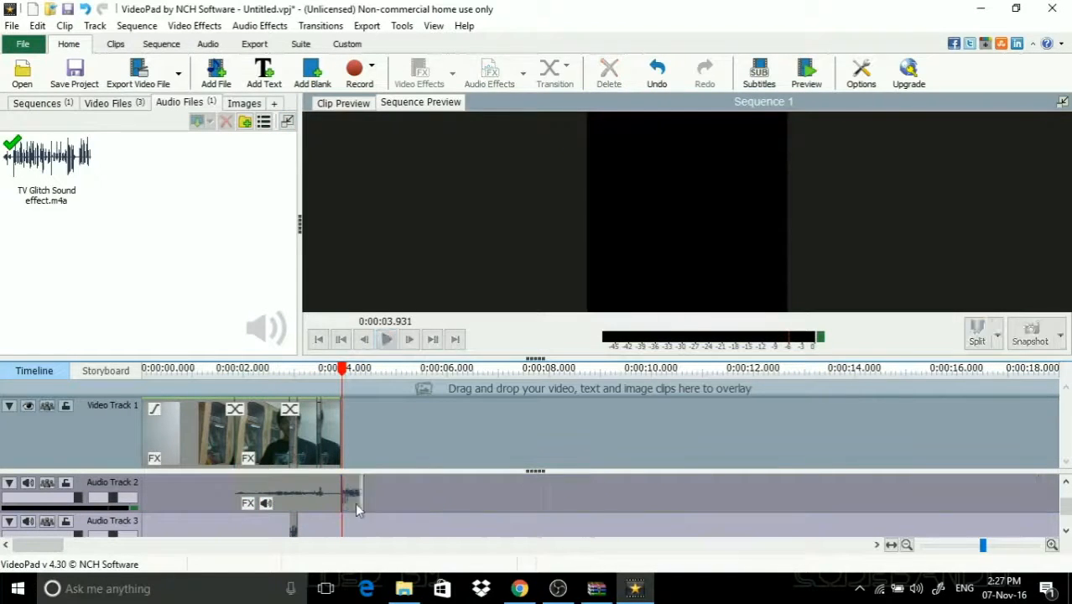
# - Move the second burst onto Audio Track 3 beneath the second short glitch clip and fit it to that clip
pyautogui.moveTo(354, 496); pyautogui.dragTo(319, 513)
pyautogui.click(315, 370)
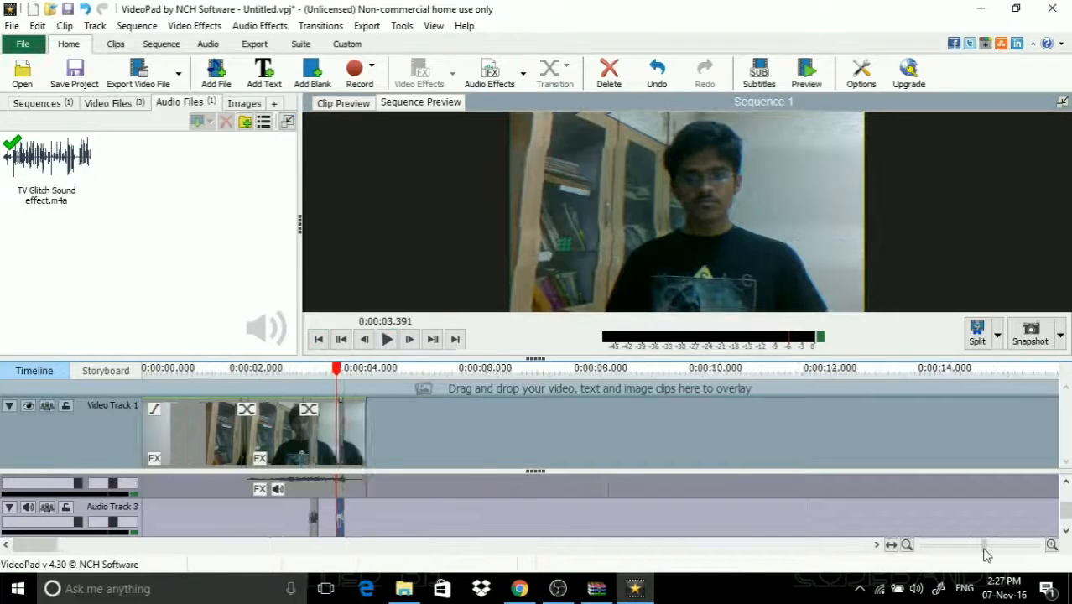
pyautogui.moveTo(982, 545); pyautogui.dragTo(1000, 545)
pyautogui.click(575, 386)
pyautogui.moveTo(601, 518); pyautogui.dragTo(616, 515)
# - Play the whole sequence from the start, replay it from about two seconds, and return the playhead to 0:00:00.000
pyautogui.moveTo(574, 369); pyautogui.dragTo(115, 373)
pyautogui.scroll(-8, 444, 378)
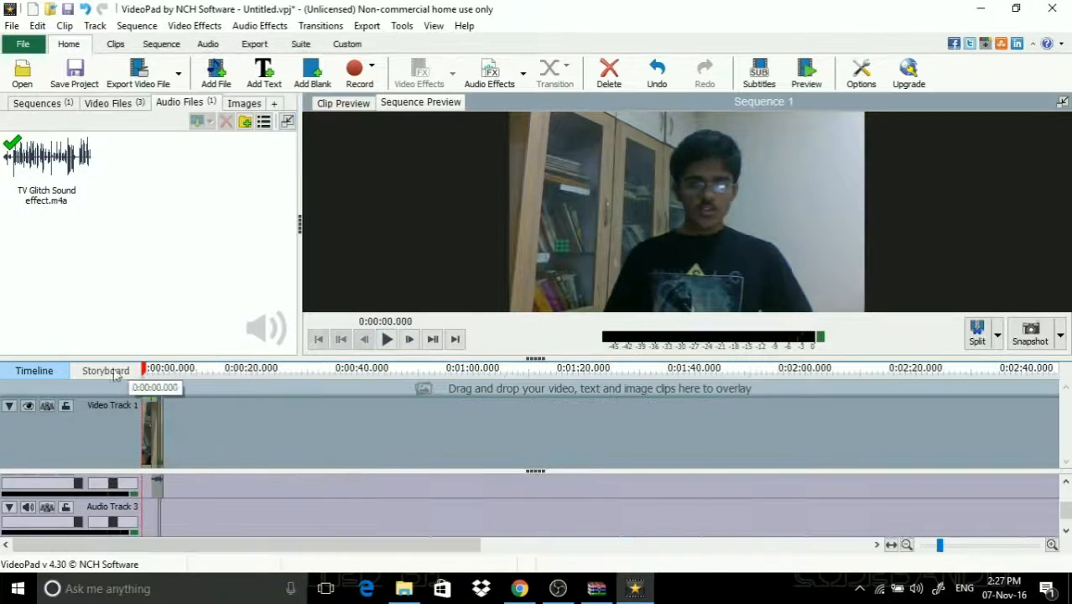
pyautogui.click(385, 340)
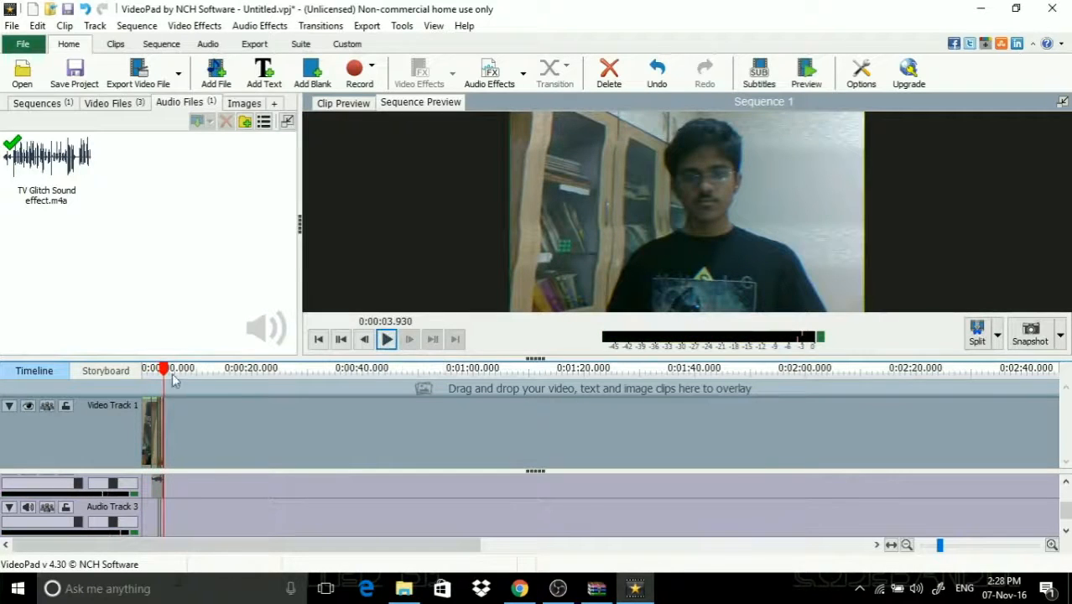
pyautogui.moveTo(151, 379)
pyautogui.mouseDown()
pyautogui.moveTo(163, 380)
pyautogui.moveTo(140, 382)
pyautogui.moveTo(171, 382)
pyautogui.moveTo(153, 377)
pyautogui.mouseUp()
pyautogui.click(388, 338)
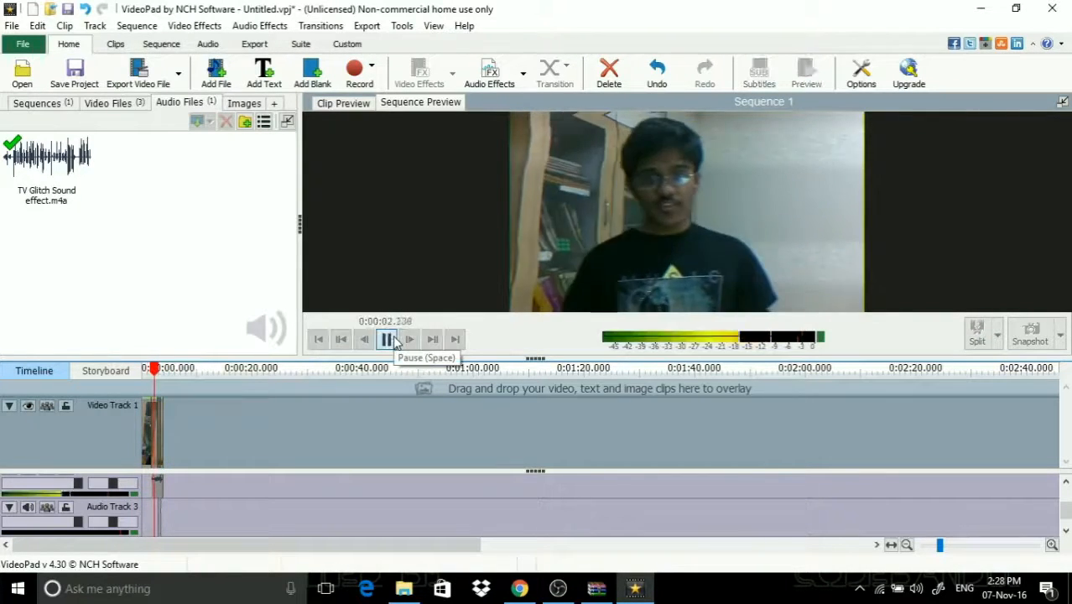
pyautogui.click(387, 338)
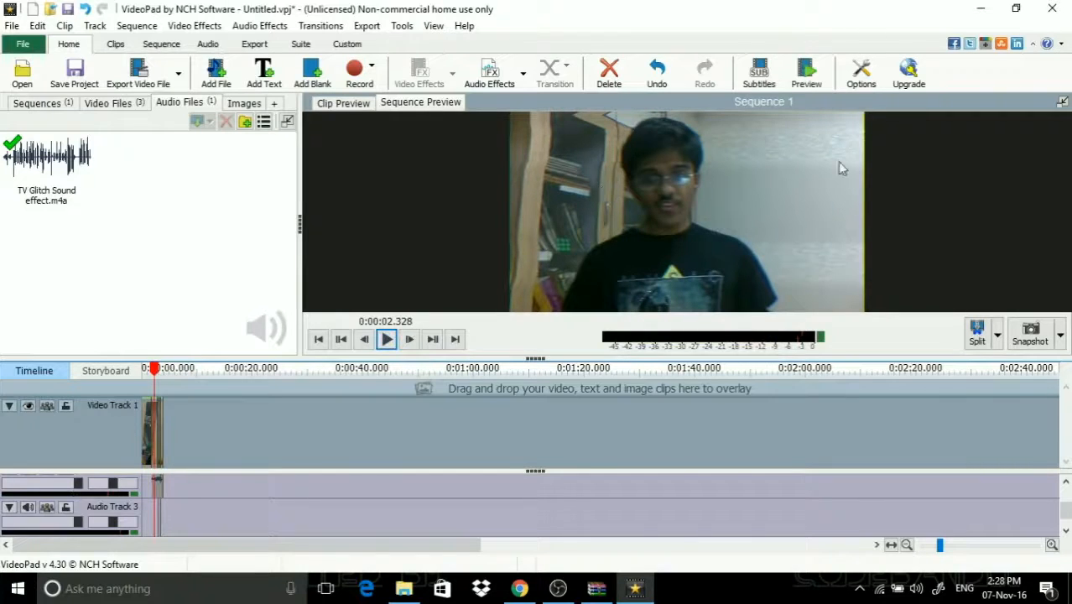
pyautogui.moveTo(156, 386)
pyautogui.mouseDown()
pyautogui.moveTo(166, 382)
pyautogui.moveTo(138, 387)
pyautogui.mouseUp()
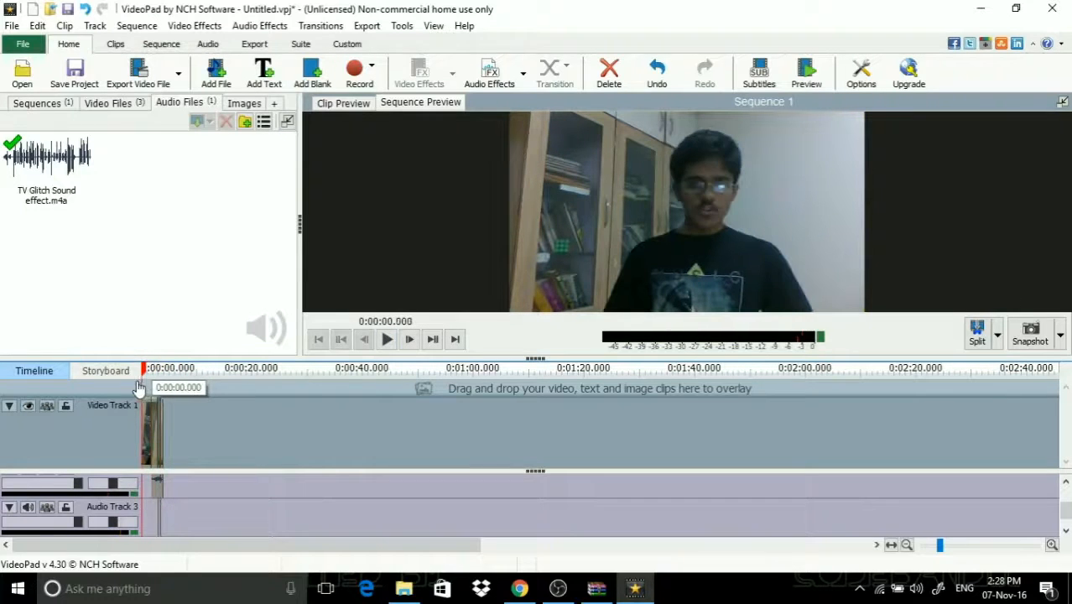
# - Open the recent project AntiSepticeyetutorial.vpj and discard the changes to the current project
pyautogui.click(25, 42)
pyautogui.moveTo(239, 78)
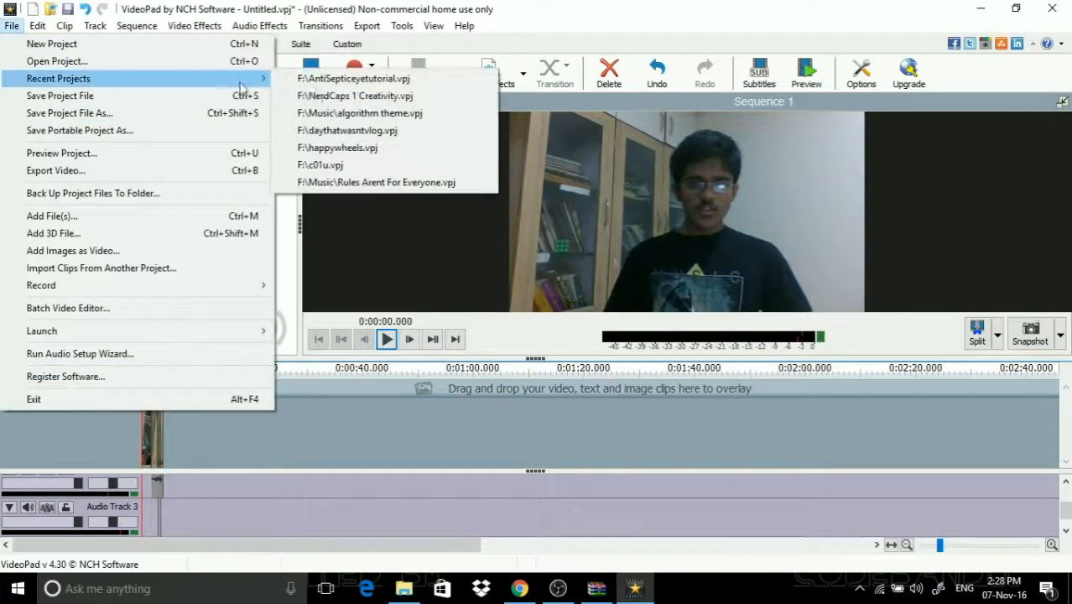
pyautogui.click(419, 78)
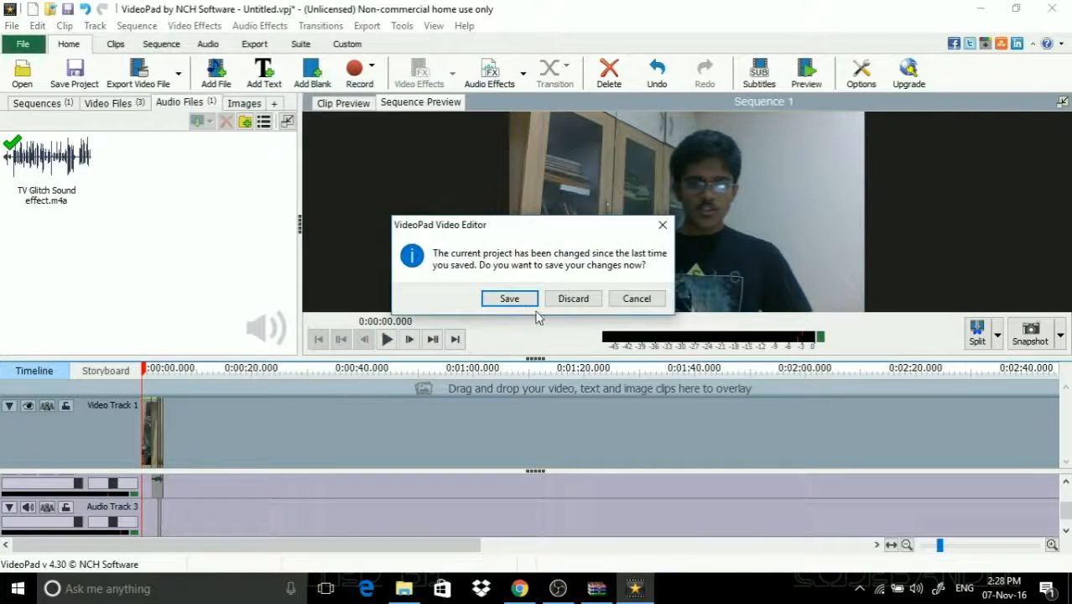
pyautogui.click(564, 300)
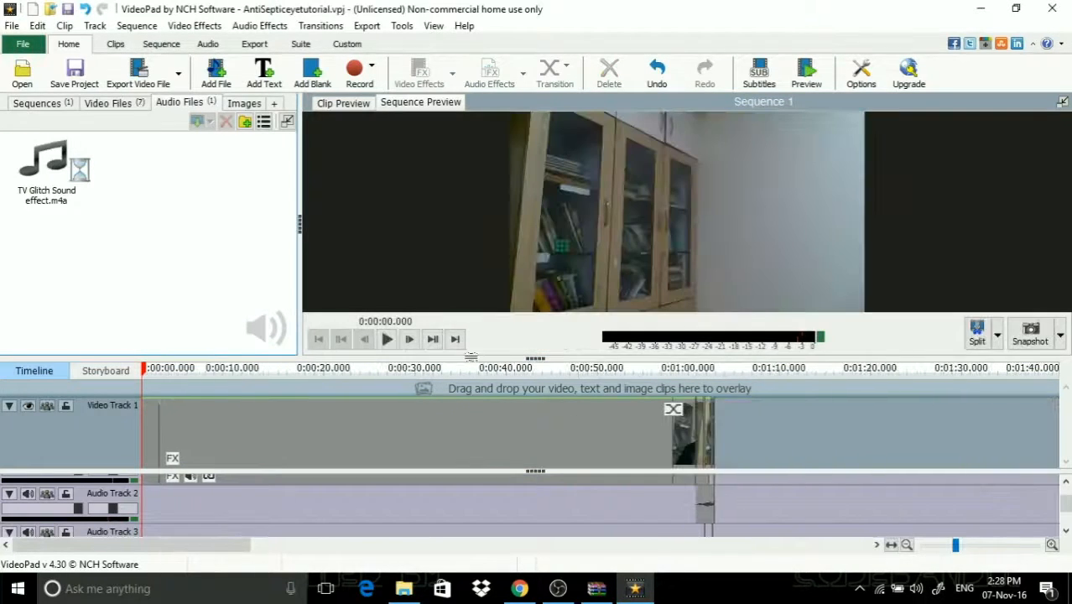
# - Play the opened project's sequence from shortly before the one-minute mark to review its glitch section
pyautogui.click(648, 375)
pyautogui.moveTo(668, 375); pyautogui.dragTo(632, 376)
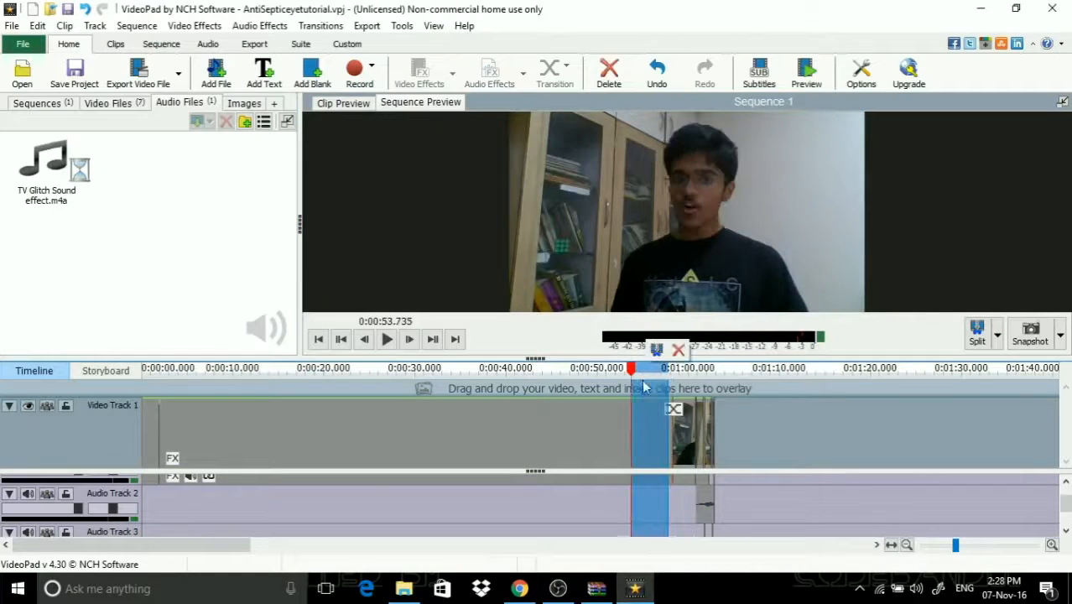
pyautogui.click(644, 377)
pyautogui.click(386, 340)
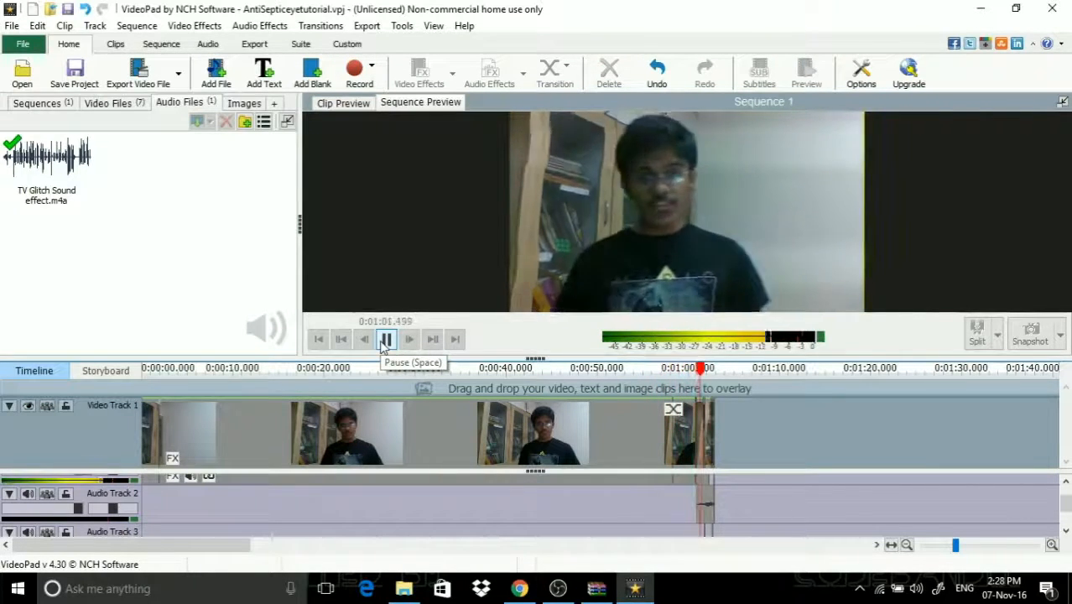
# - Inspect the Brightness / Contrast / Gamma effects applied to the last short glitch clip on Video Track 1, leaving them as they are
pyautogui.click(386, 338)
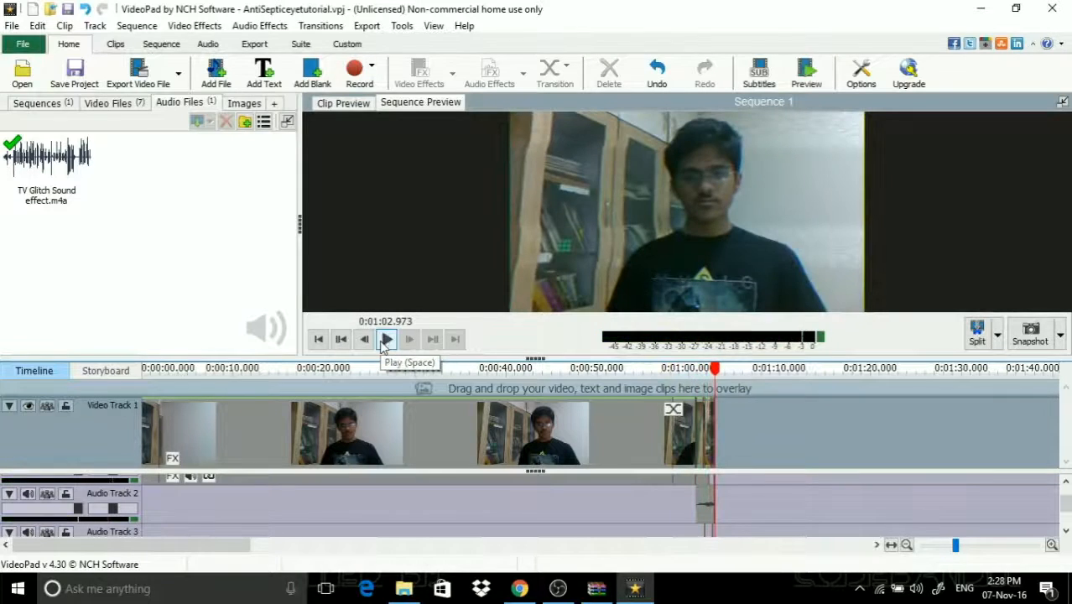
pyautogui.moveTo(963, 553); pyautogui.dragTo(1008, 555)
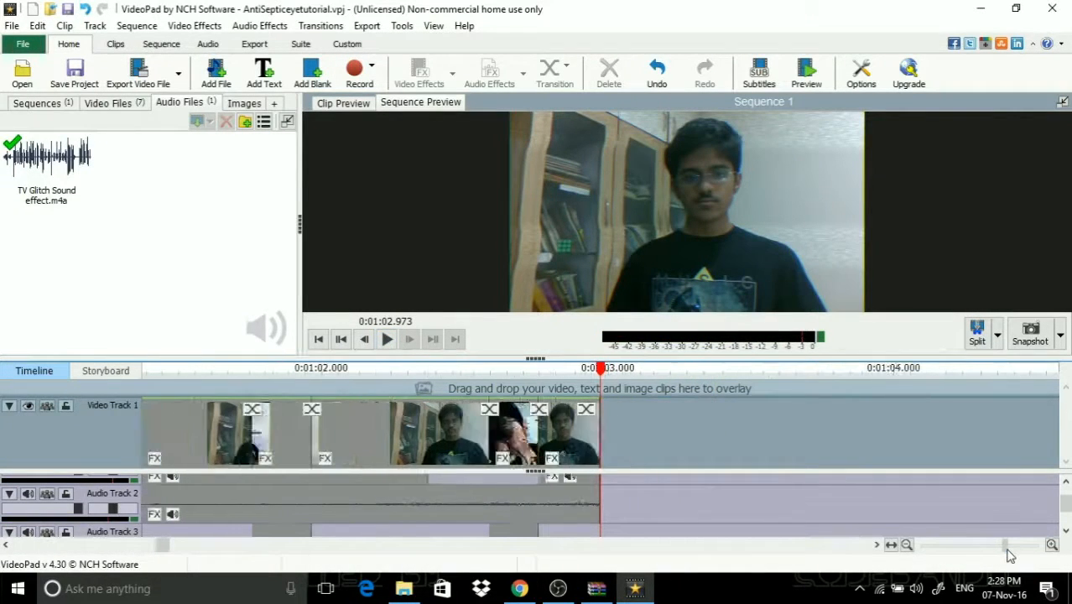
pyautogui.click(528, 434)
pyautogui.click(428, 71)
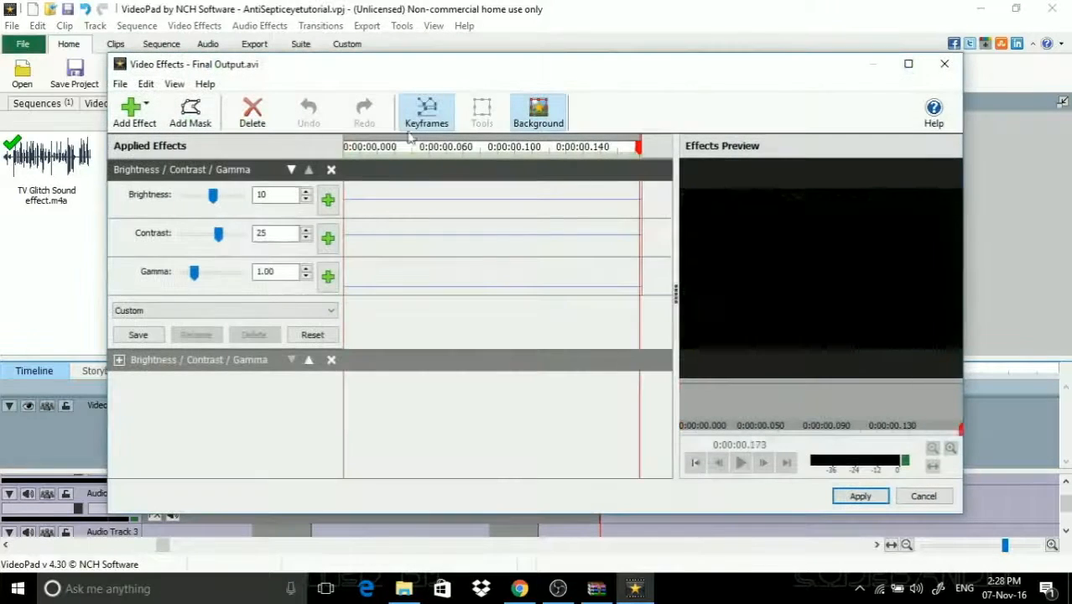
pyautogui.click(945, 64)
# - Browse the available video effects for the selected glitch clip, from colour correction through filters to artistic effects, without applying any
pyautogui.click(452, 78)
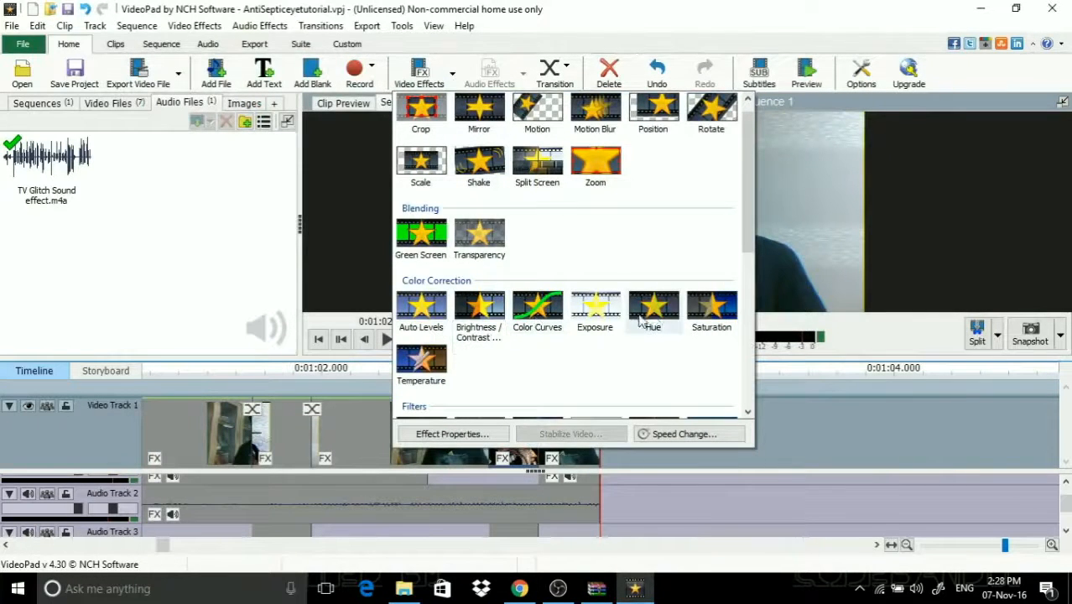
pyautogui.scroll(-3, 751, 235)
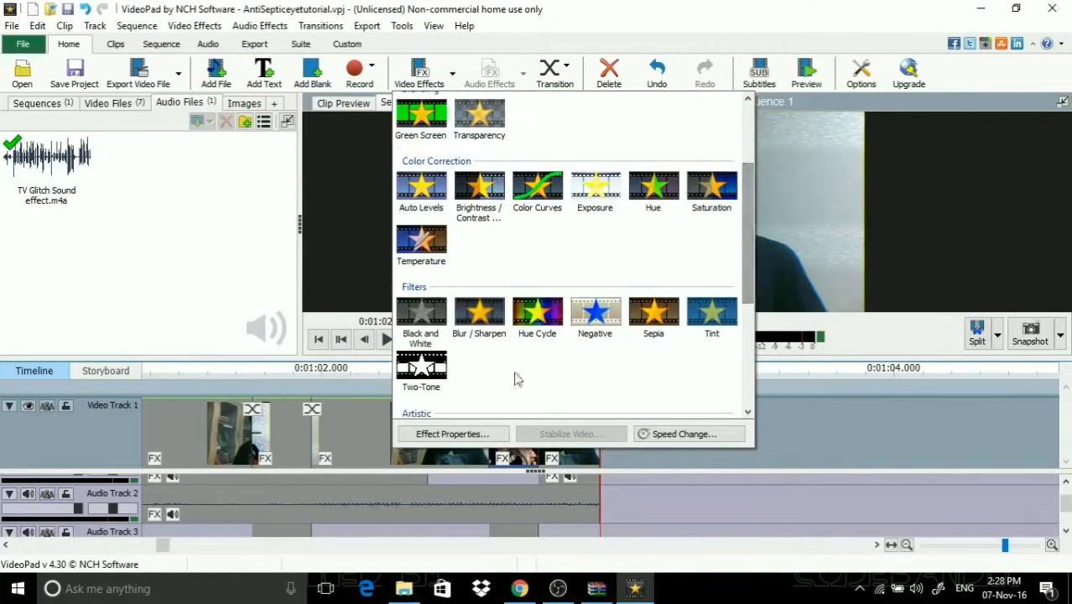
pyautogui.scroll(-3, 745, 235)
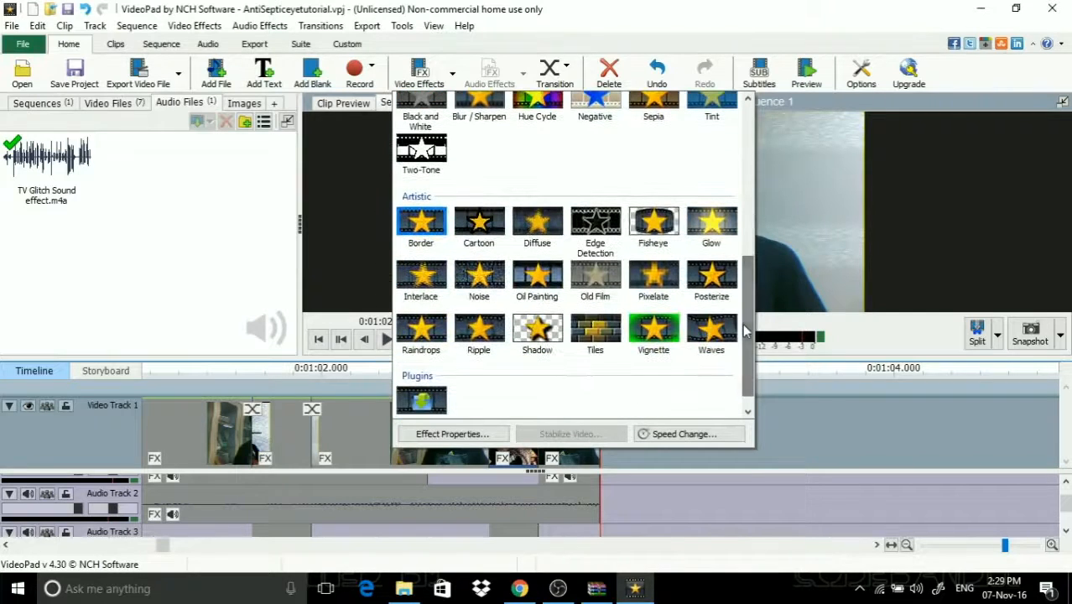
pyautogui.click(199, 231)
# - Preview a frame inside the last short glitch clip and move the playhead back to 0:01:00.324, before the glitch section
pyautogui.moveTo(527, 374)
pyautogui.mouseDown()
pyautogui.moveTo(509, 371)
pyautogui.moveTo(518, 374)
pyautogui.mouseUp()
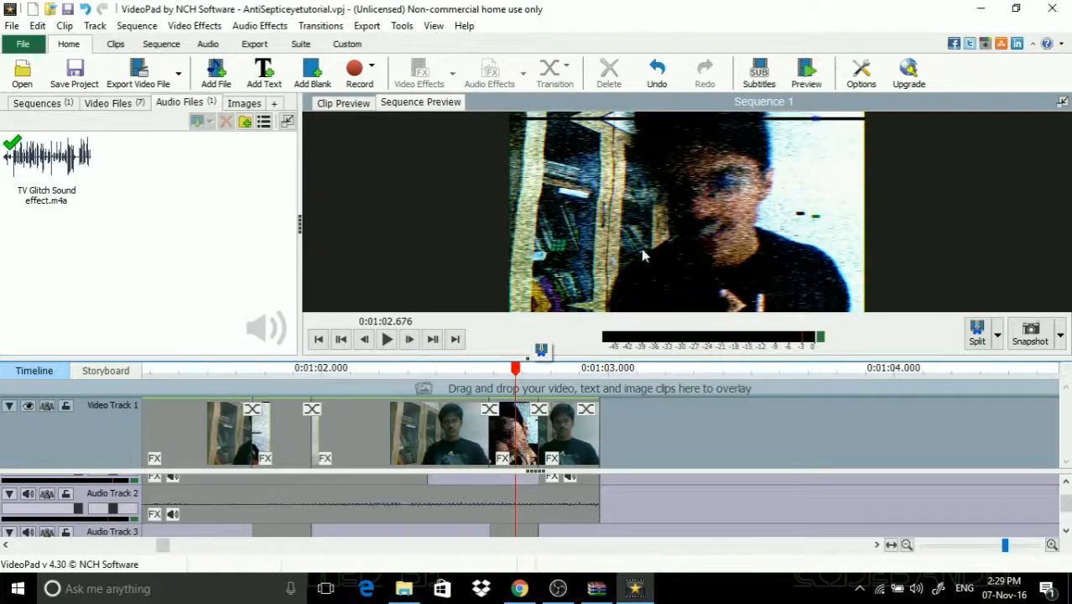
pyautogui.moveTo(517, 377); pyautogui.dragTo(268, 455)
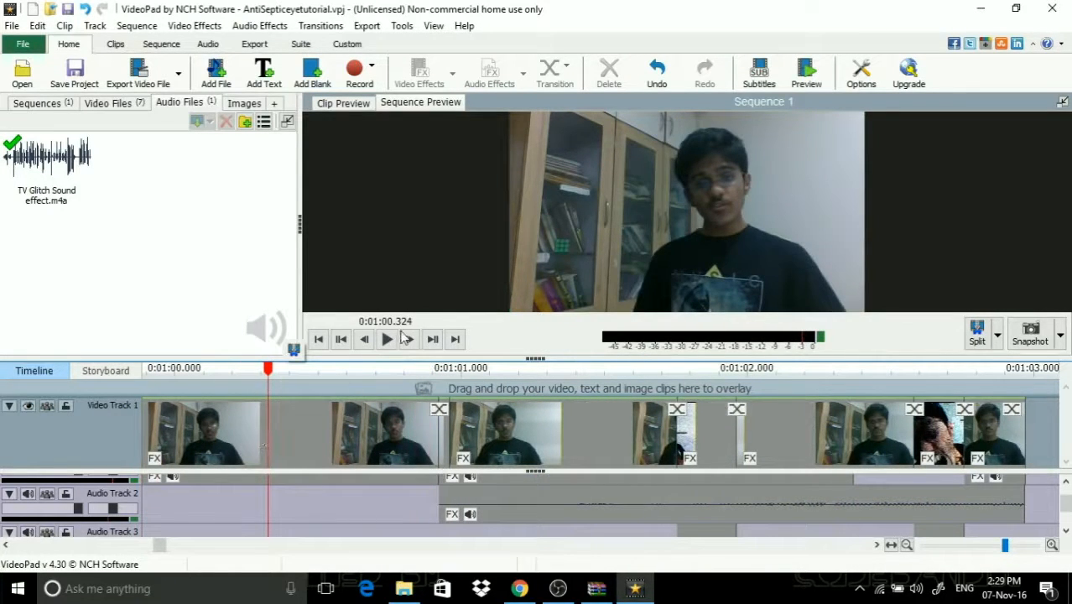